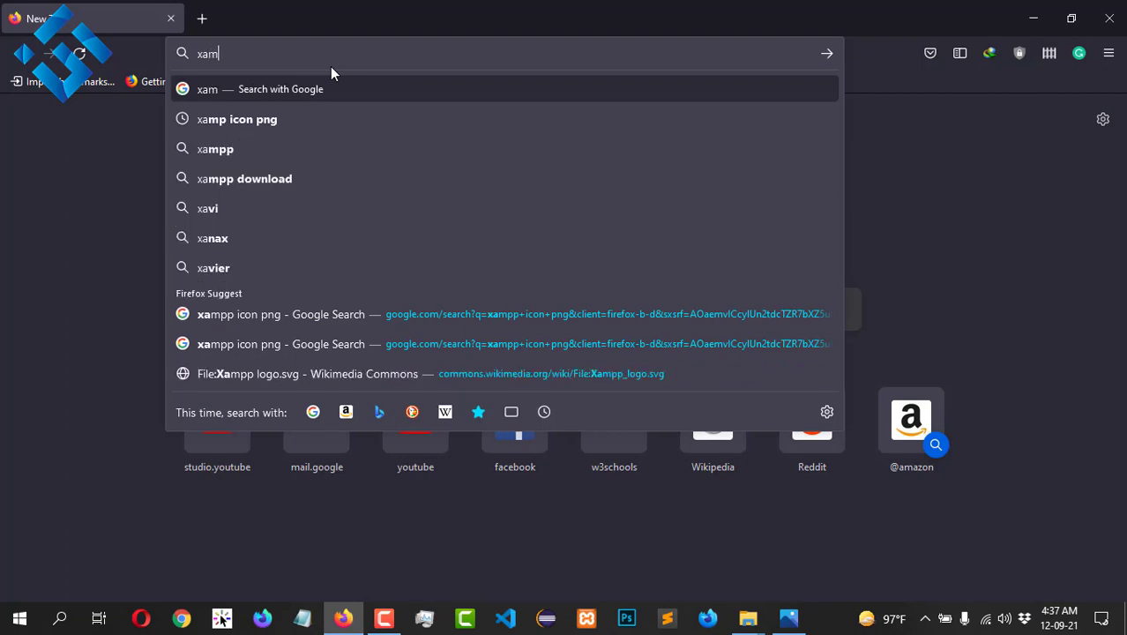
Step: Run the 'xamp' web search and open the apachefriends.org XAMPP site
key("Return")
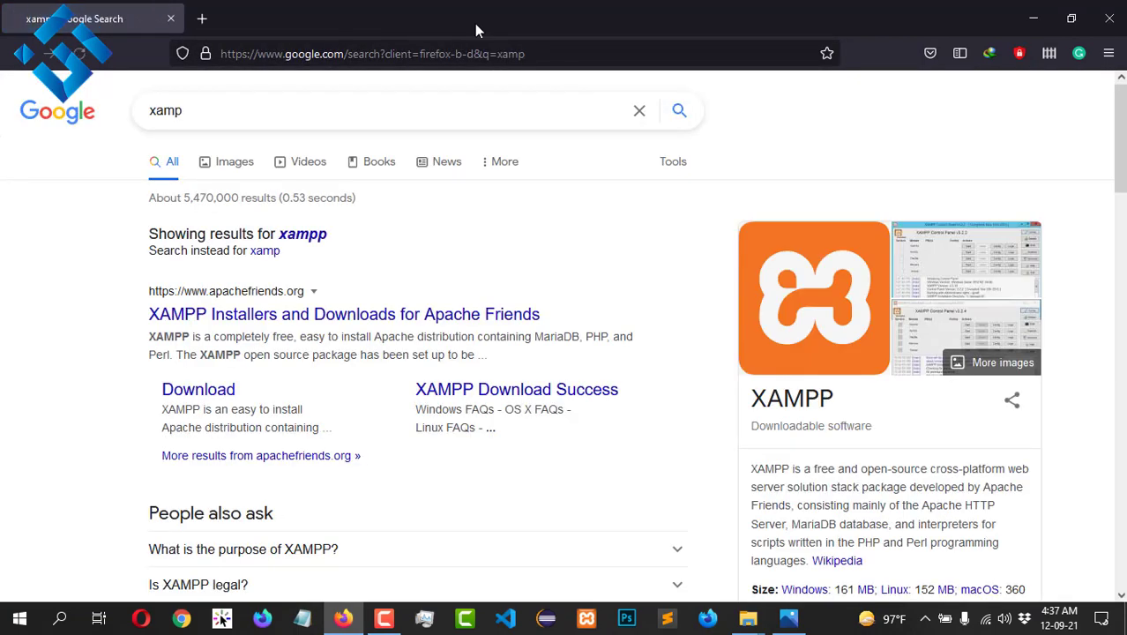
left_click(265, 315)
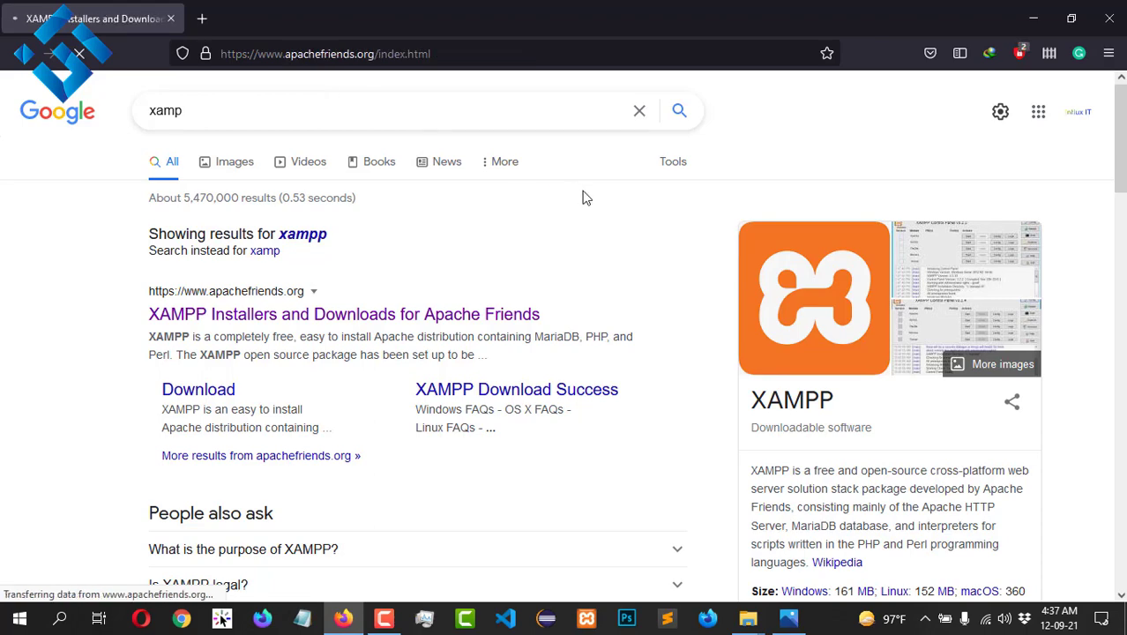
scroll(377, 165, "down", 1)
scroll(377, 165, "down", 3)
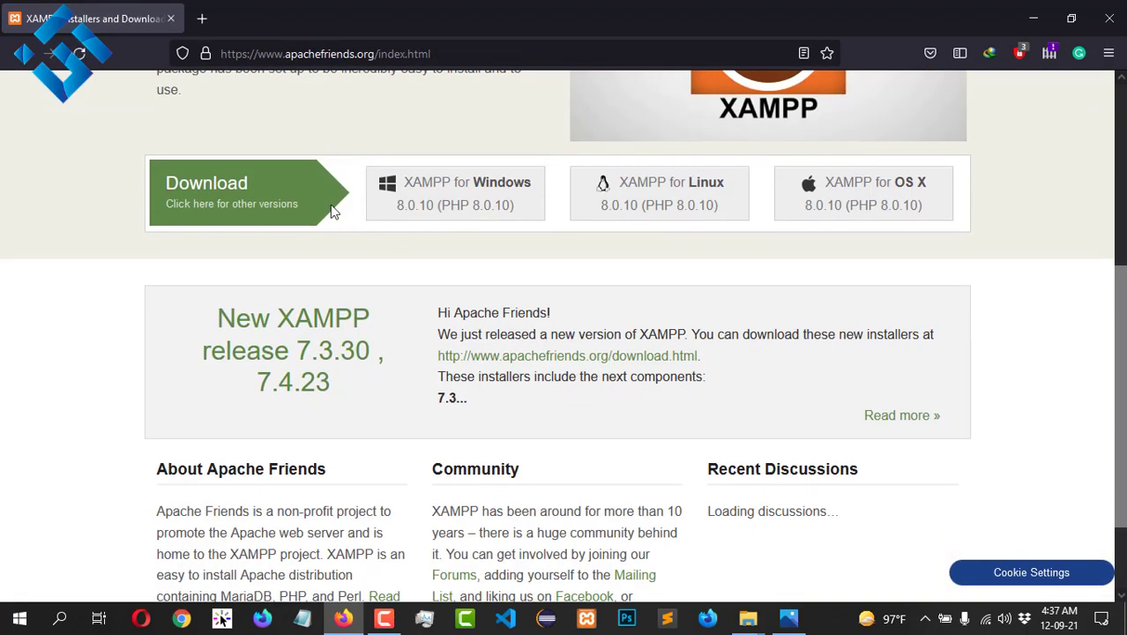
scroll(270, 199, "up", 1)
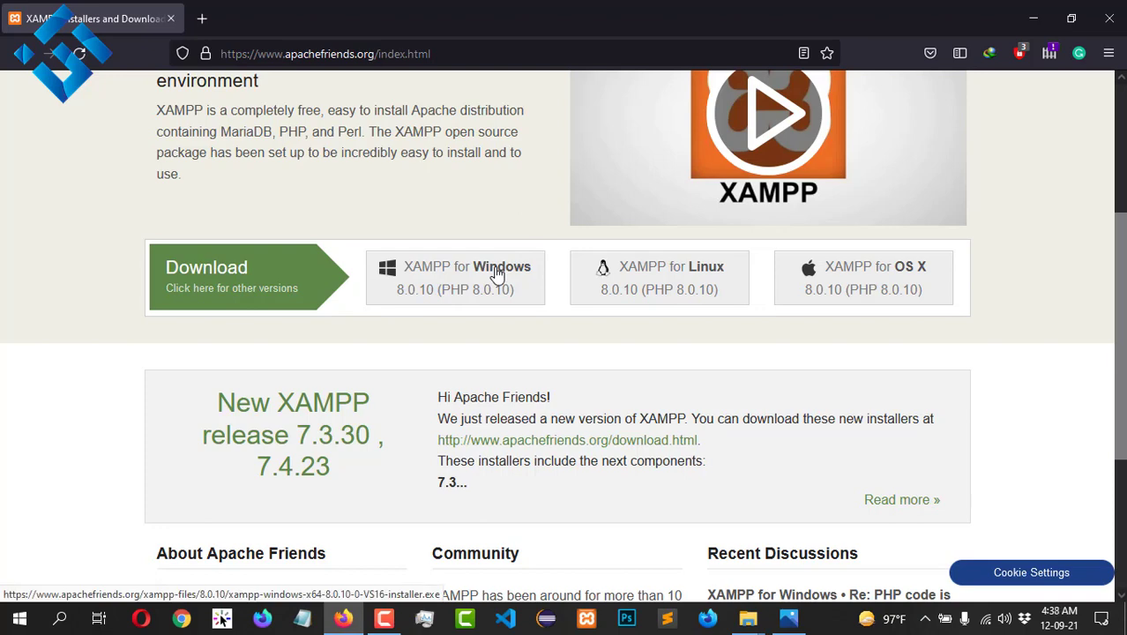
Step: Request the XAMPP for Windows download, cancel the download prompt, and minimize Firefox
left_click(450, 282)
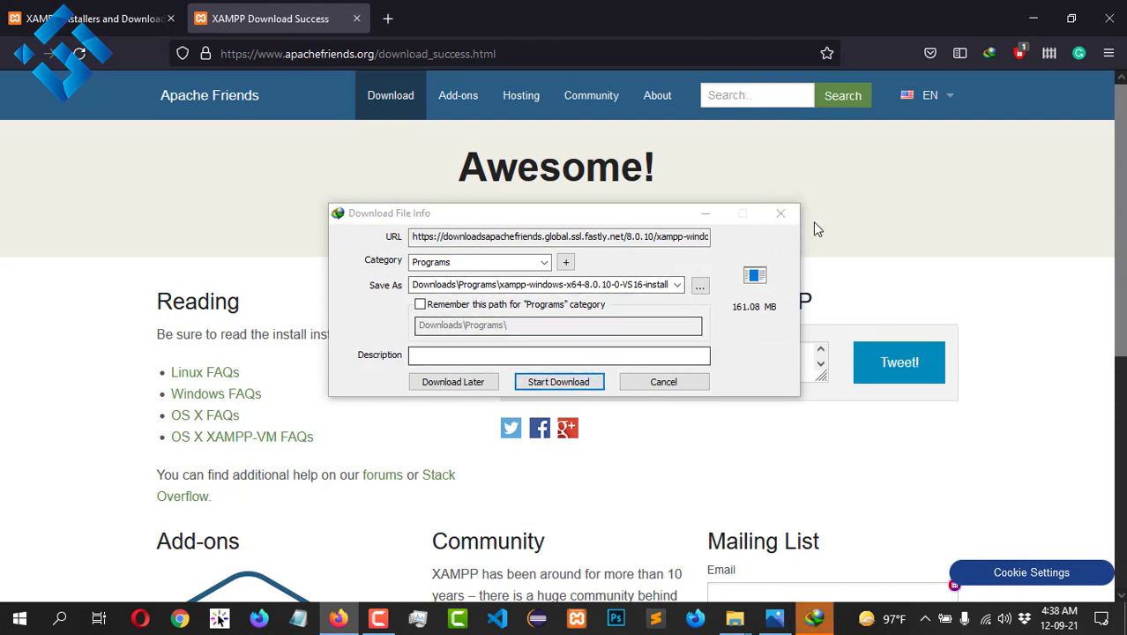
left_click(661, 385)
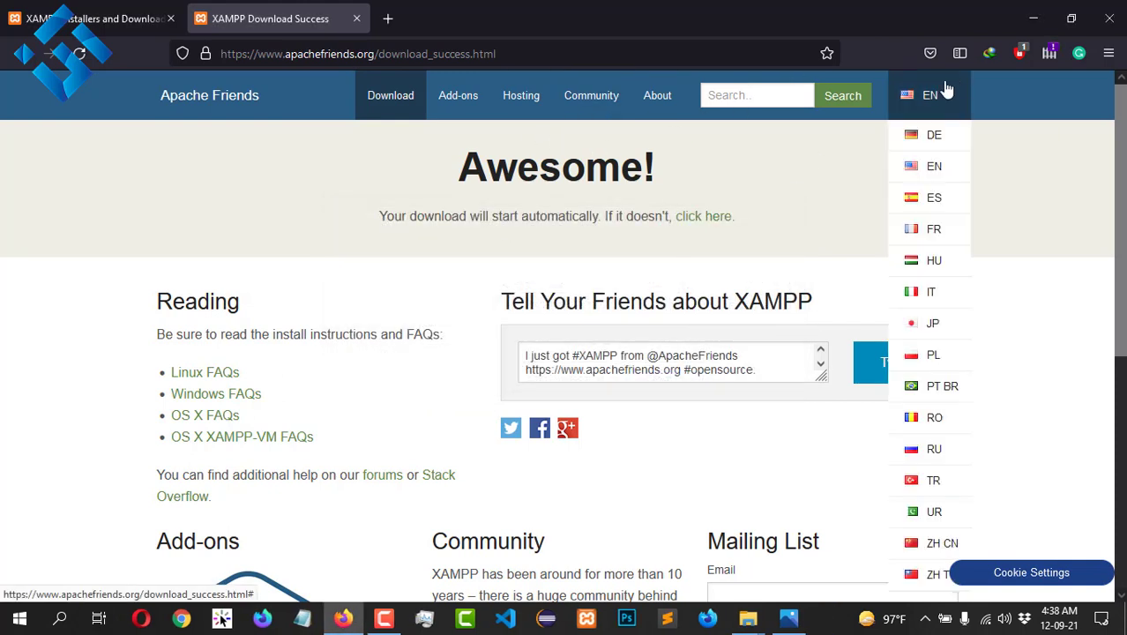
left_click(1035, 8)
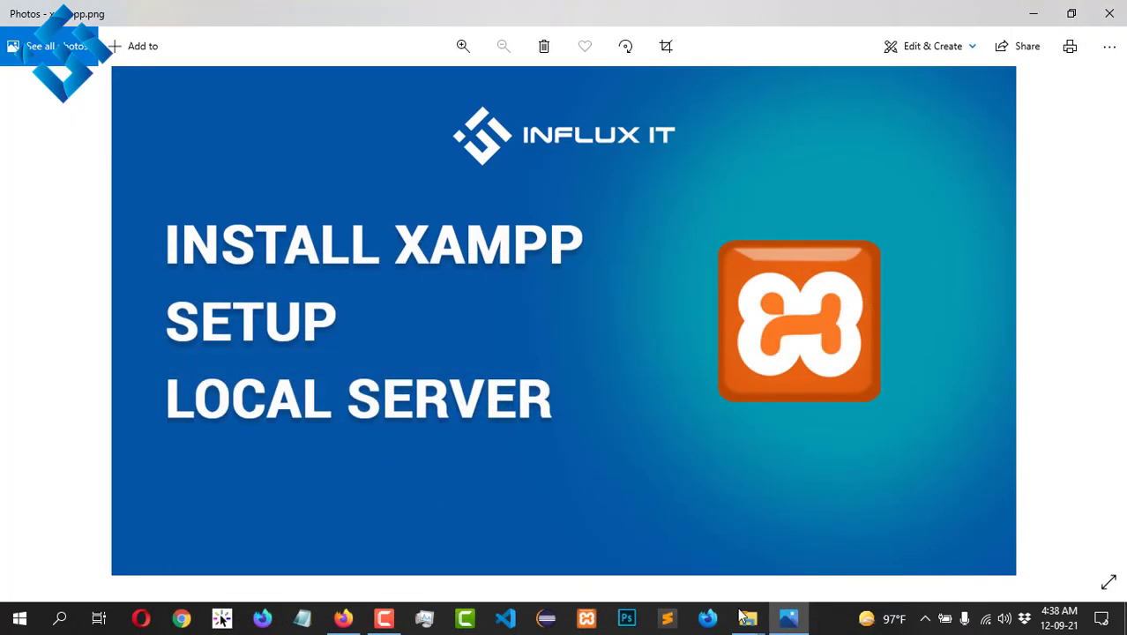
Step: From the Downloaded Software folder, launch xampp-windows-x64-8.0.9-0-VS16-installer.exe
mouse_move(741, 621)
left_click(858, 564)
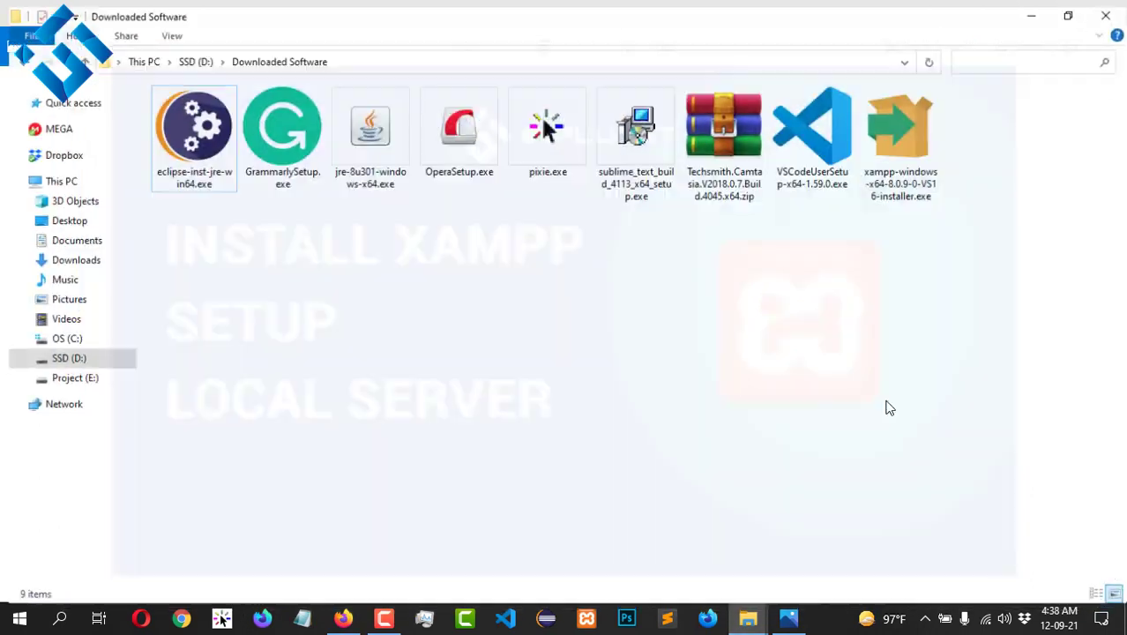
left_click(911, 192)
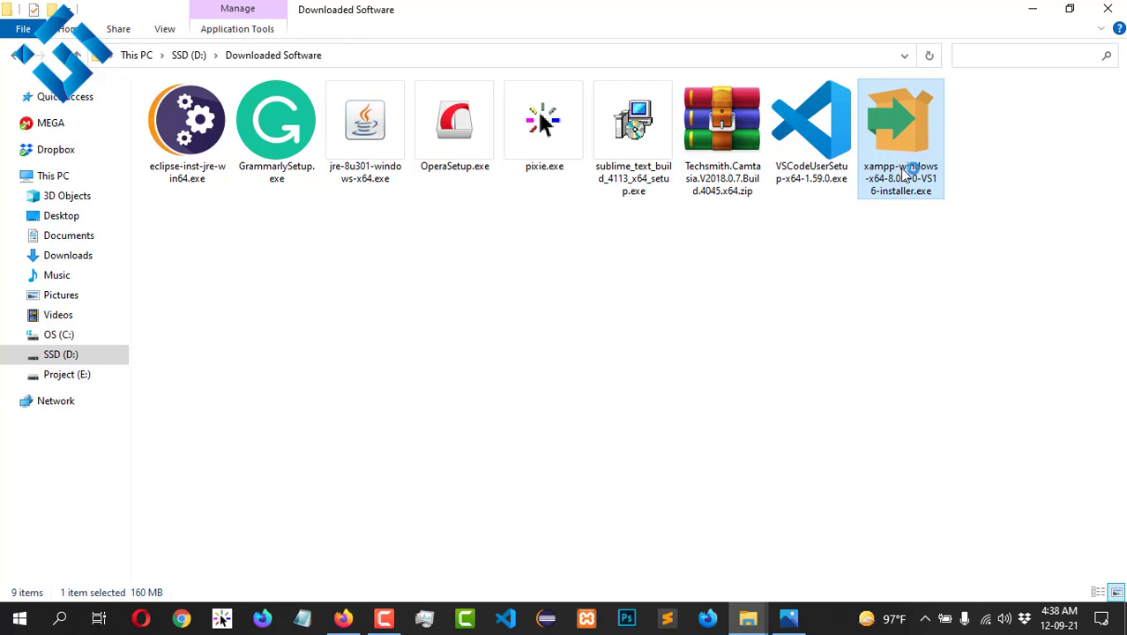
double_click(926, 151)
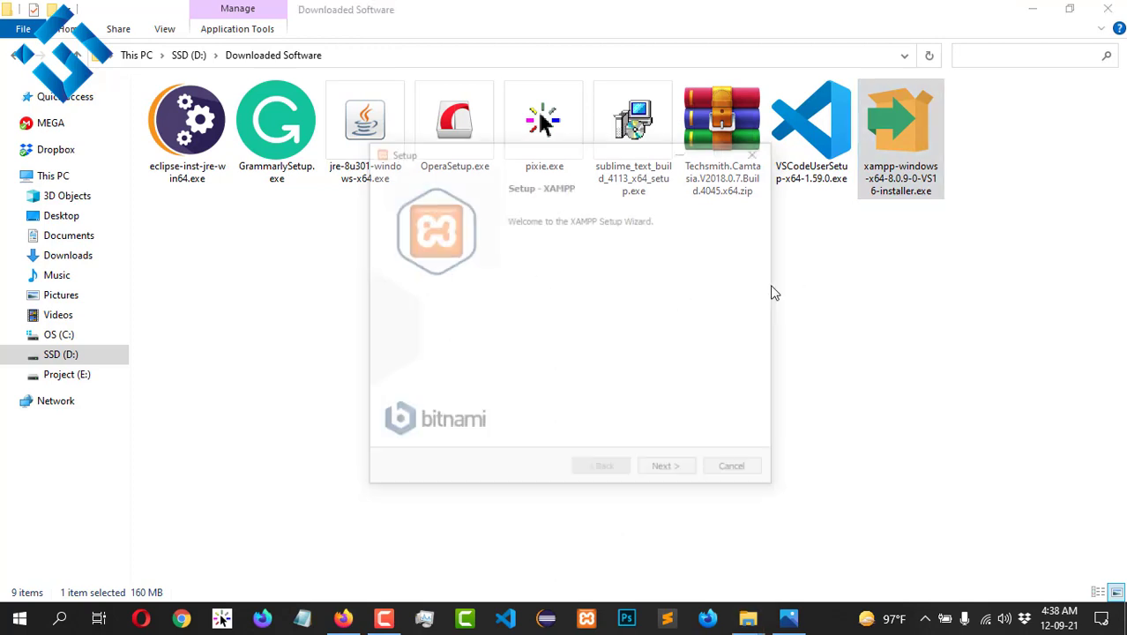
Step: Keep all default components and pick the Project (E:) drive as the install location
left_click(669, 471)
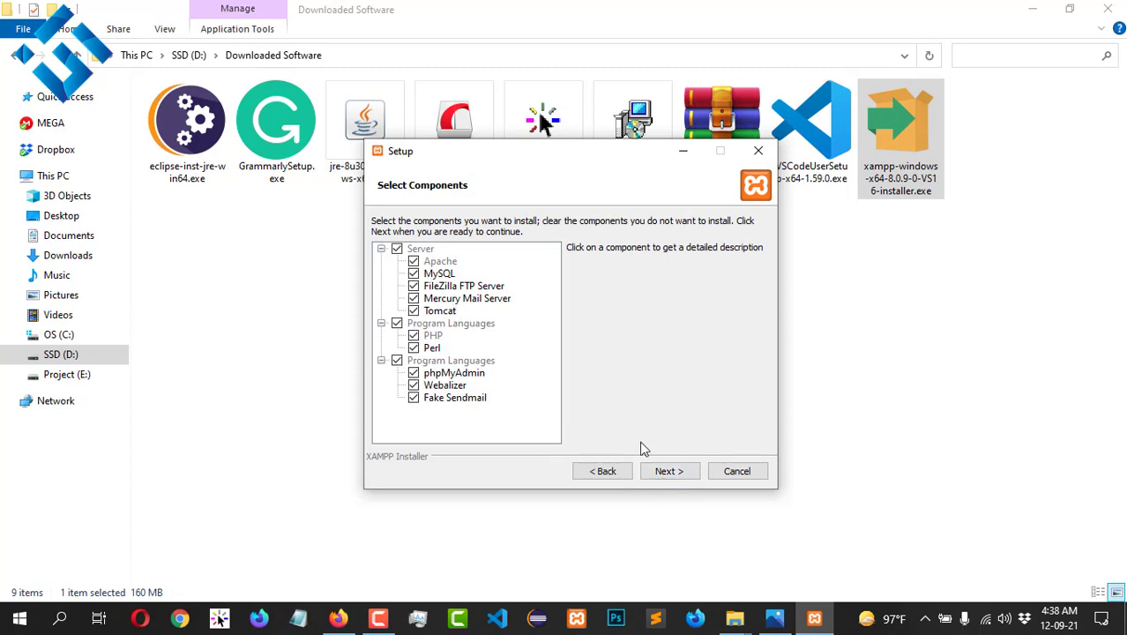
left_click(675, 475)
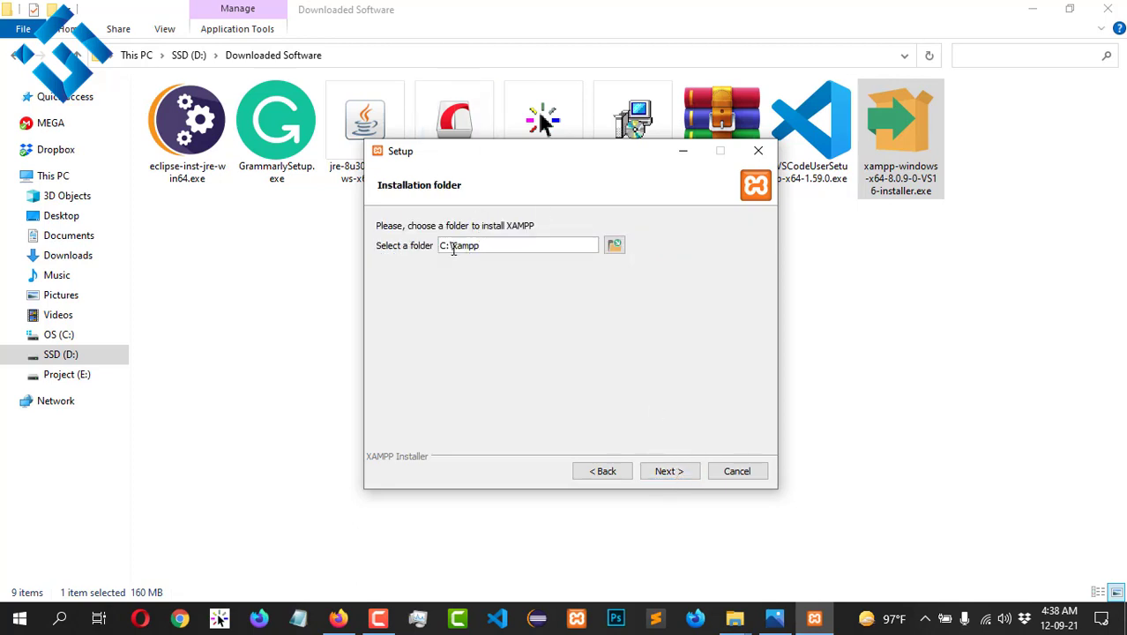
left_click(614, 245)
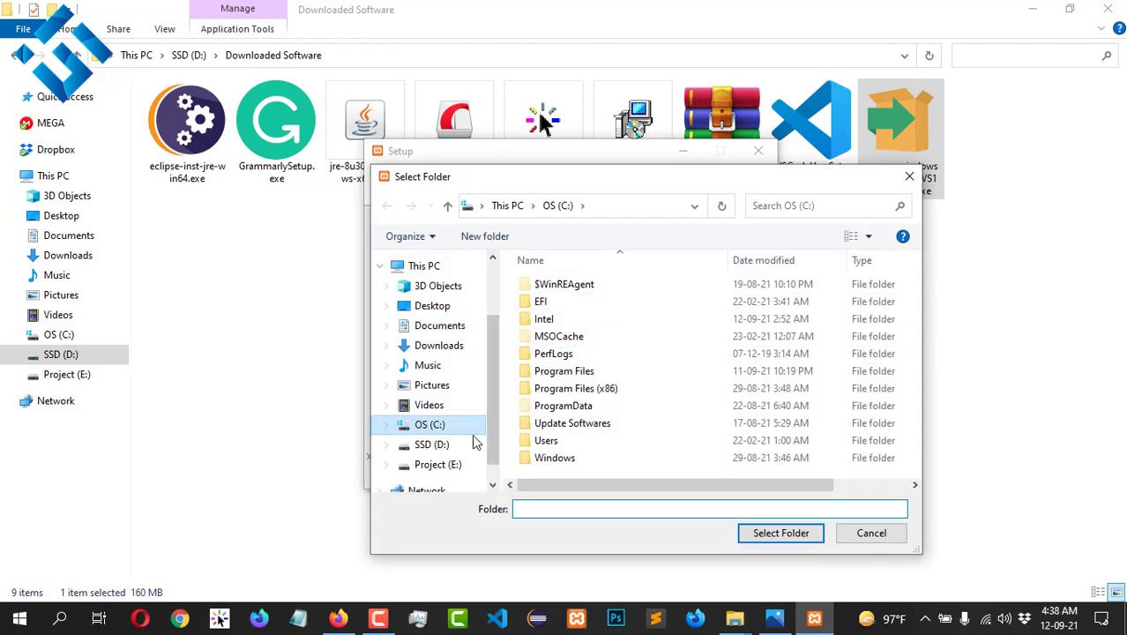
left_click(447, 467)
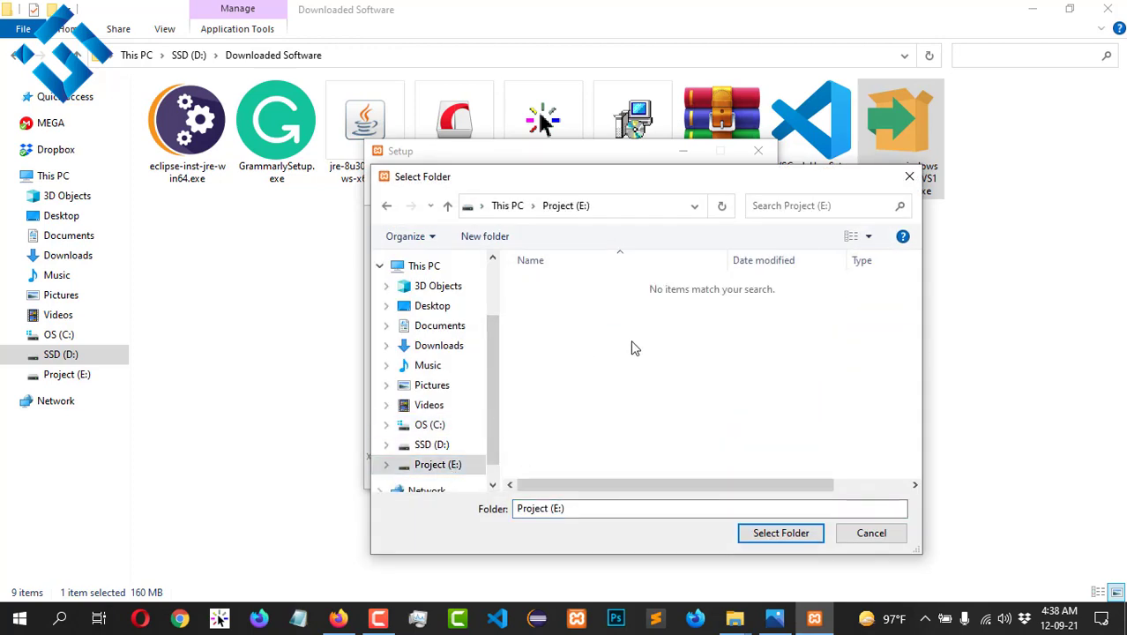
left_click(746, 537)
left_click(747, 538)
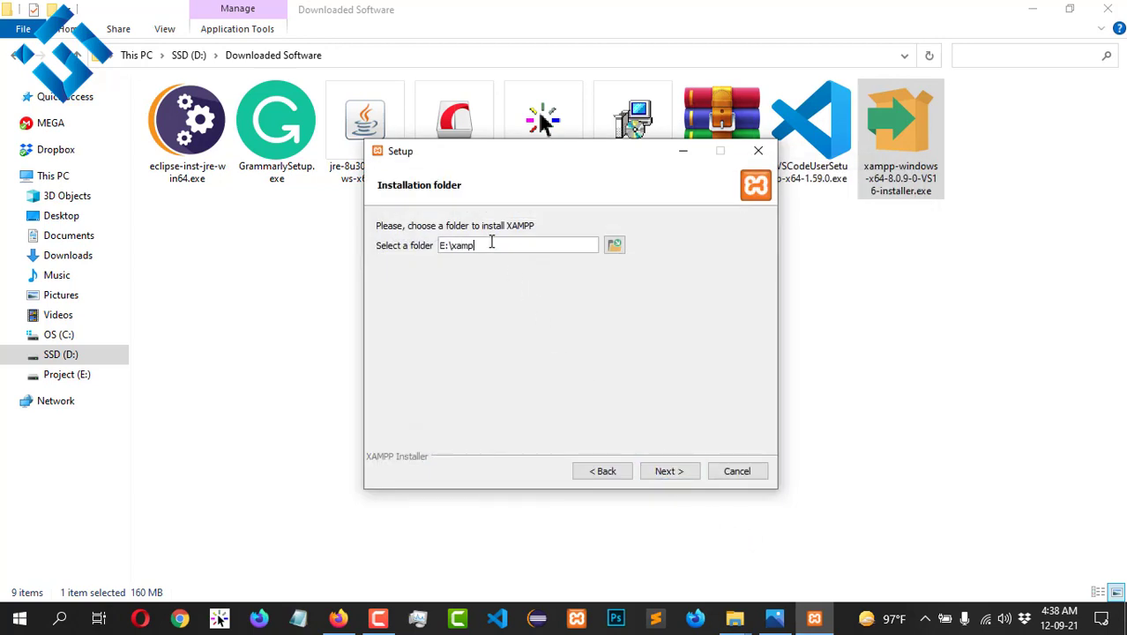
Step: Accept the E:\xamp folder and default language, and uncheck 'Learn more about Bitnami'
left_click(673, 473)
left_click(675, 474)
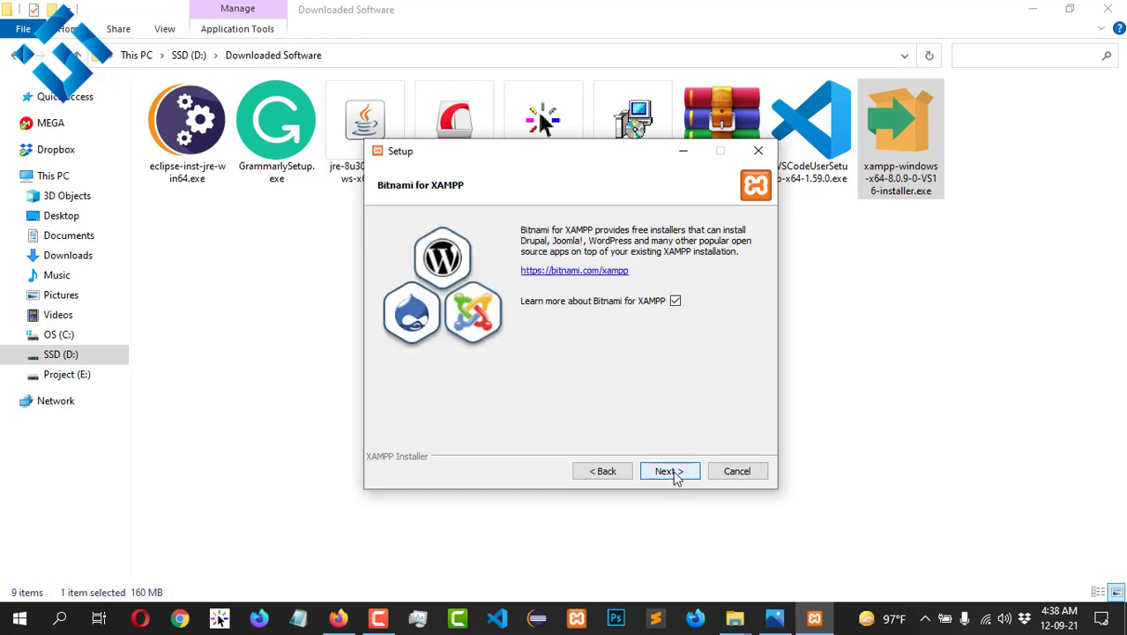
left_click(675, 301)
left_click(669, 470)
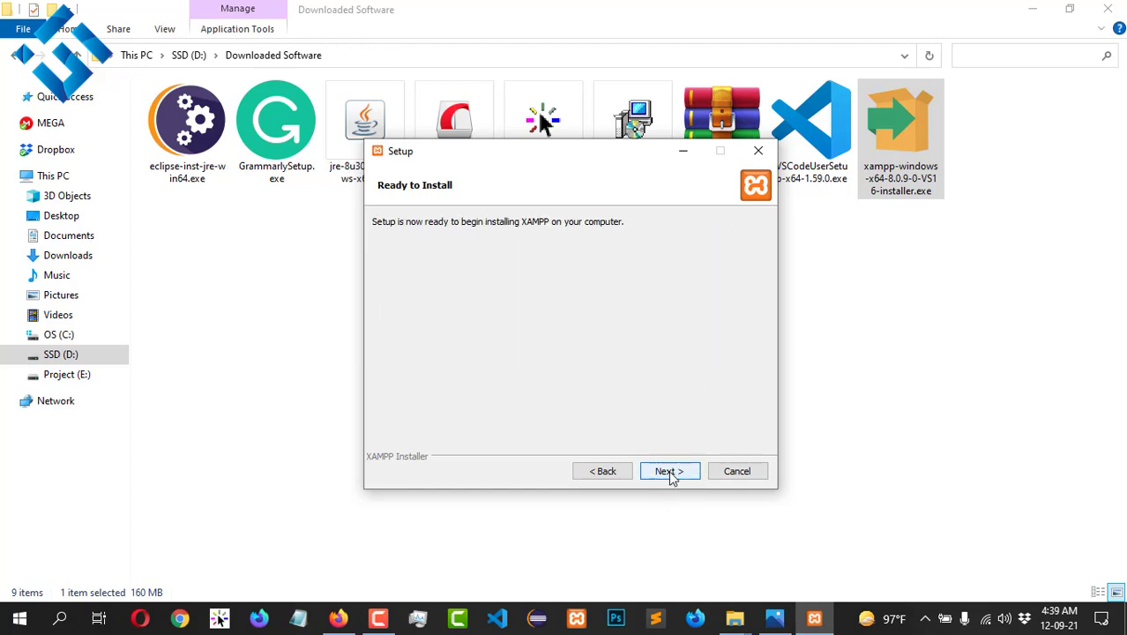
Step: Run the XAMPP installation and finish it with the Control Panel set to launch
left_click(668, 471)
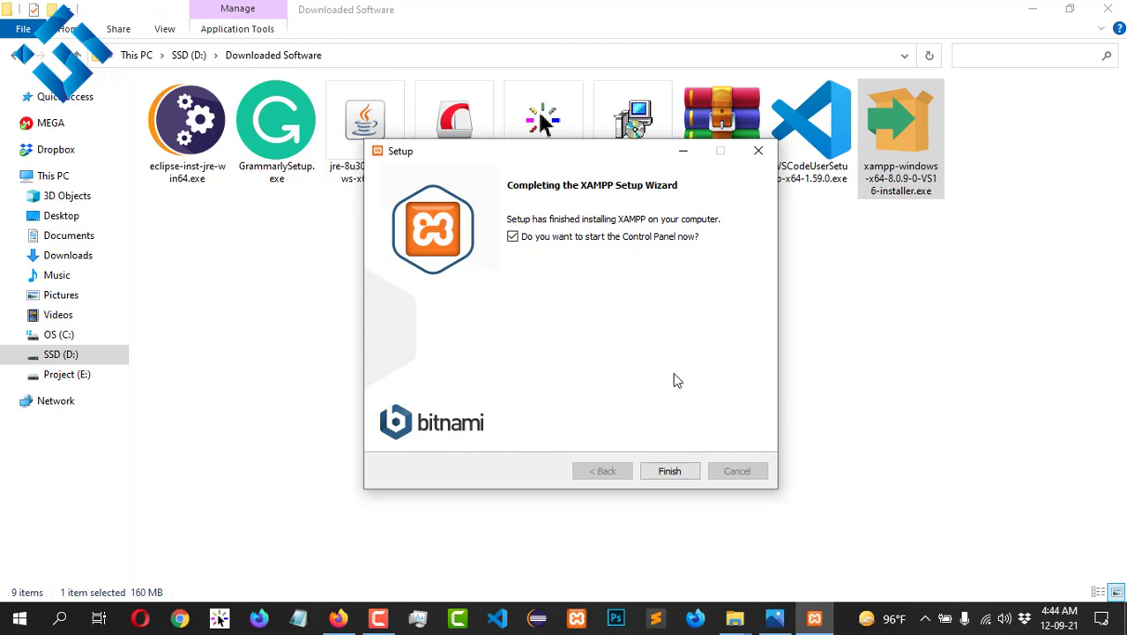
left_click(669, 470)
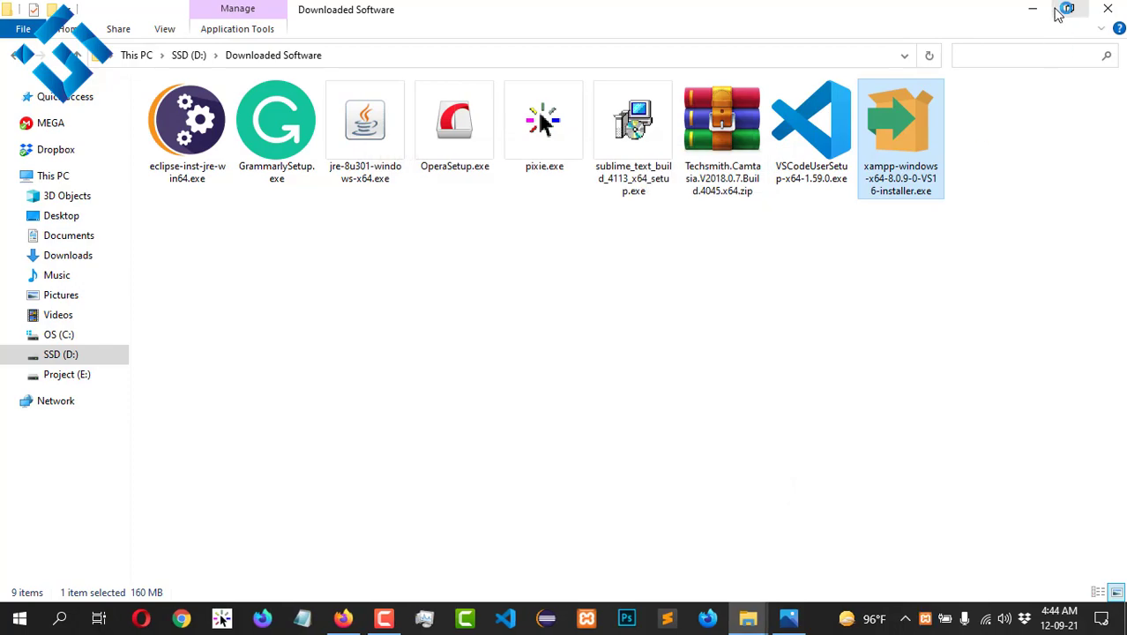
Step: Clear the desktop and move the XAMPP Control Panel toward the screen centre
left_click(1028, 10)
left_click(1025, 14)
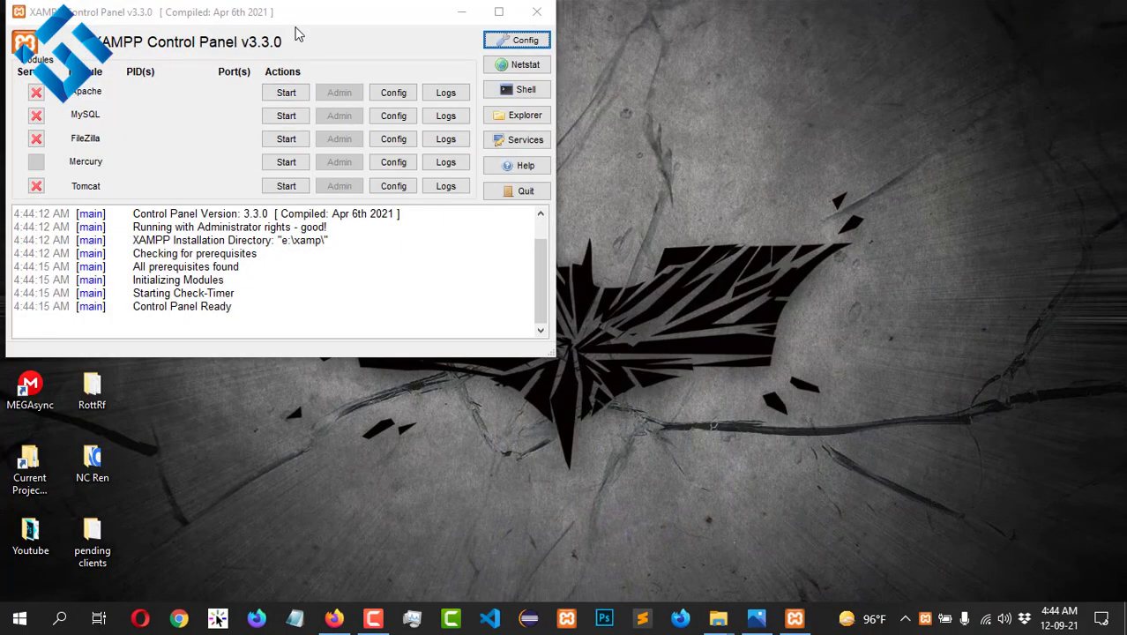
left_click_drag(308, 24, 568, 60)
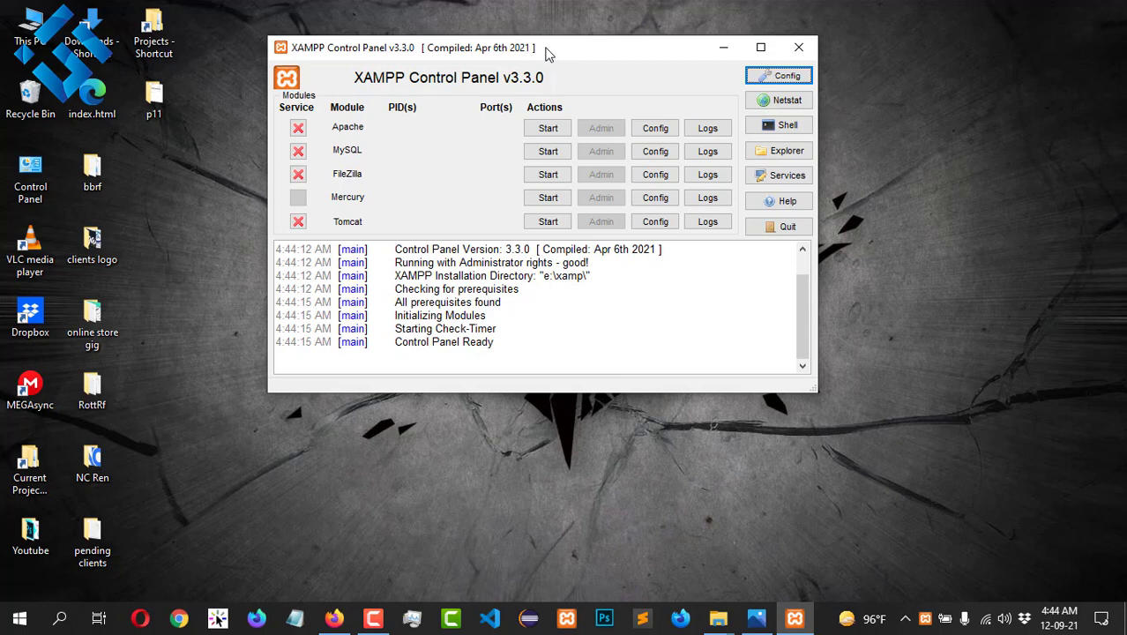
left_click_drag(544, 51, 598, 48)
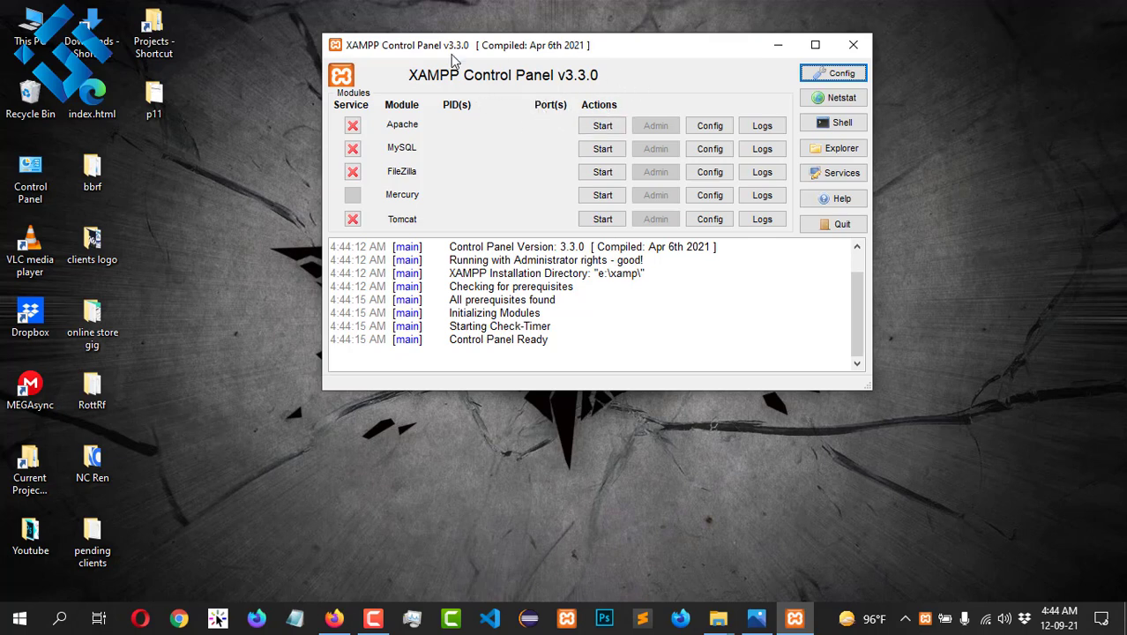
Step: Start Apache and MySQL, allowing mysqld.exe through the firewall and dismissing the Apache alert
left_click(607, 129)
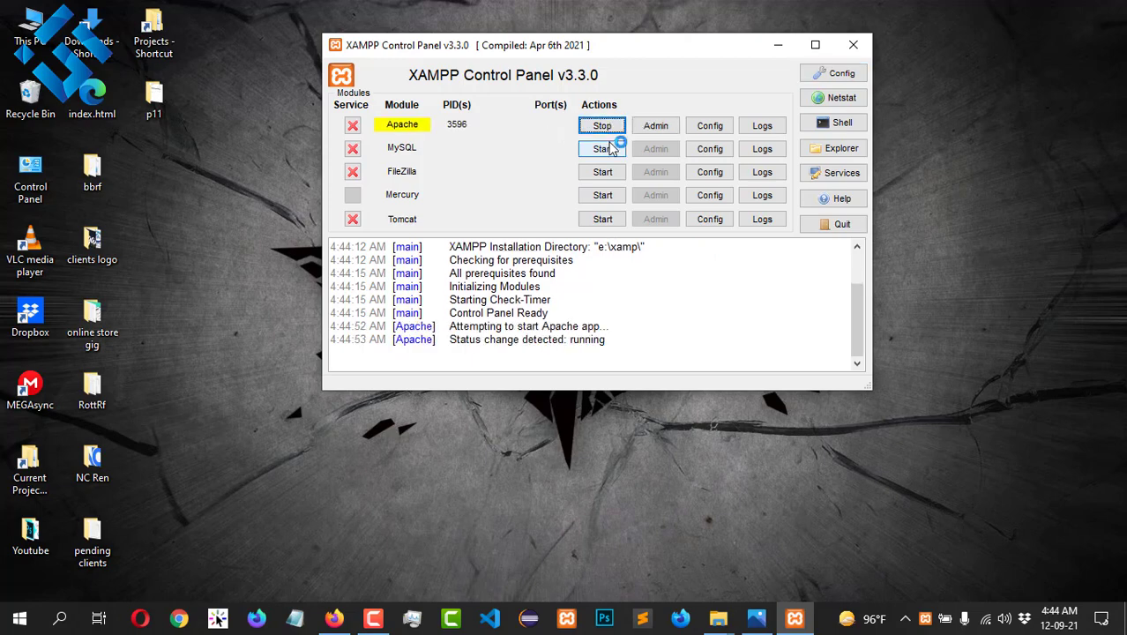
left_click(608, 148)
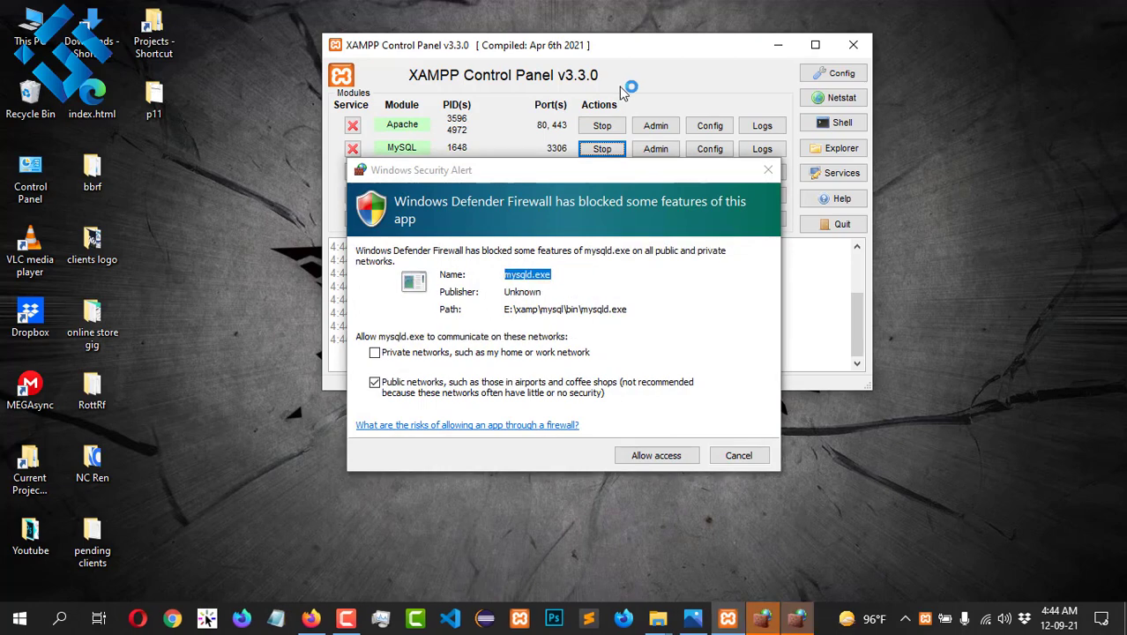
left_click(639, 455)
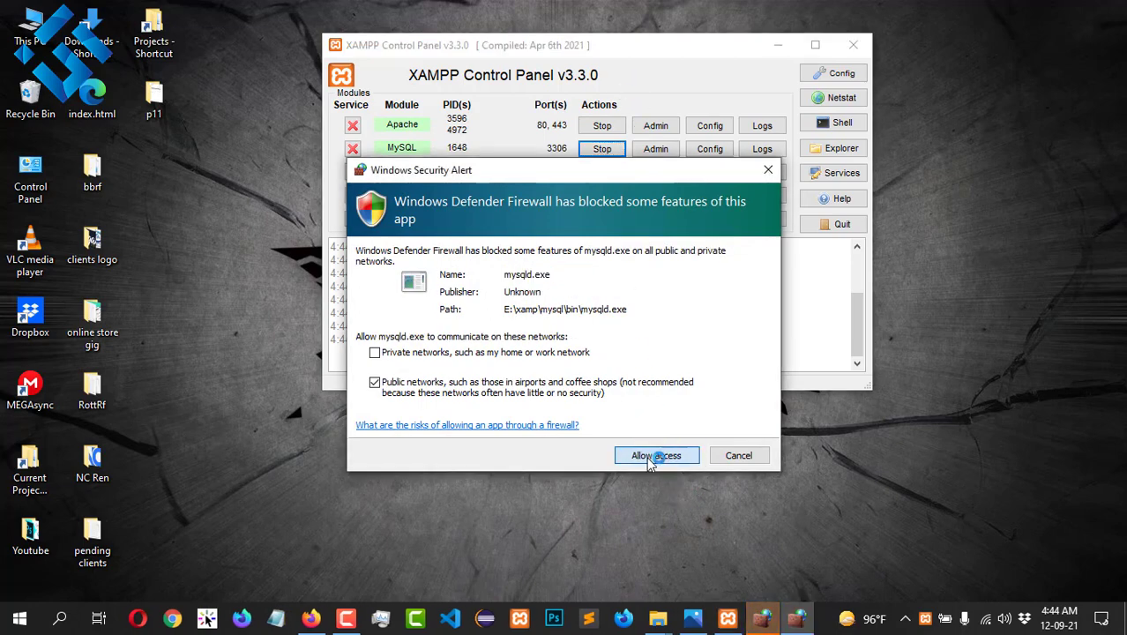
left_click(647, 455)
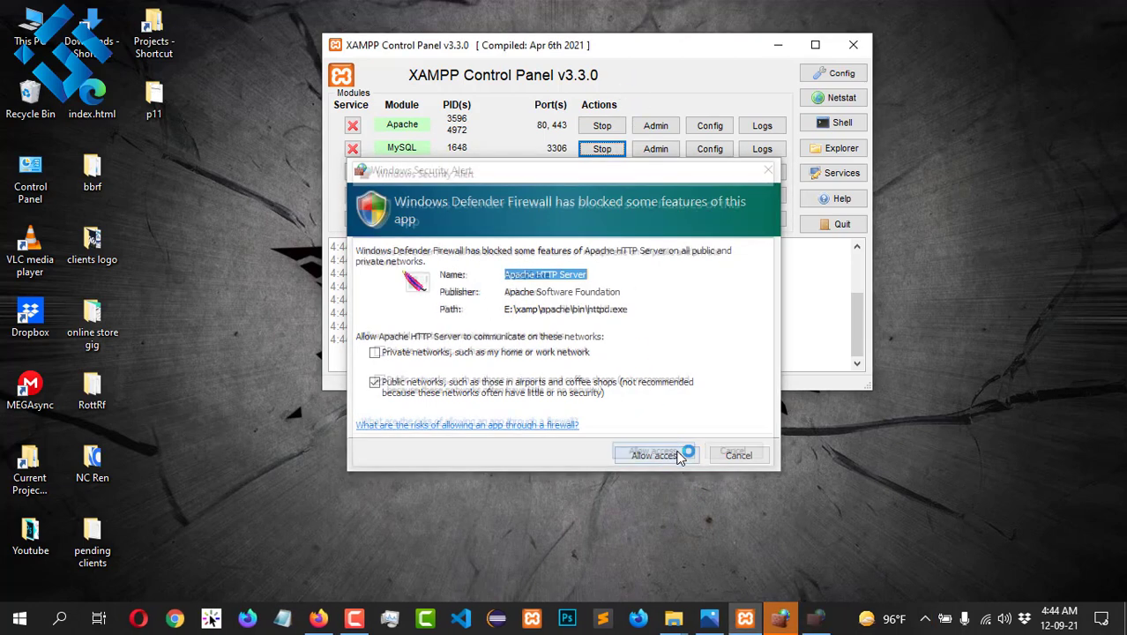
left_click(737, 456)
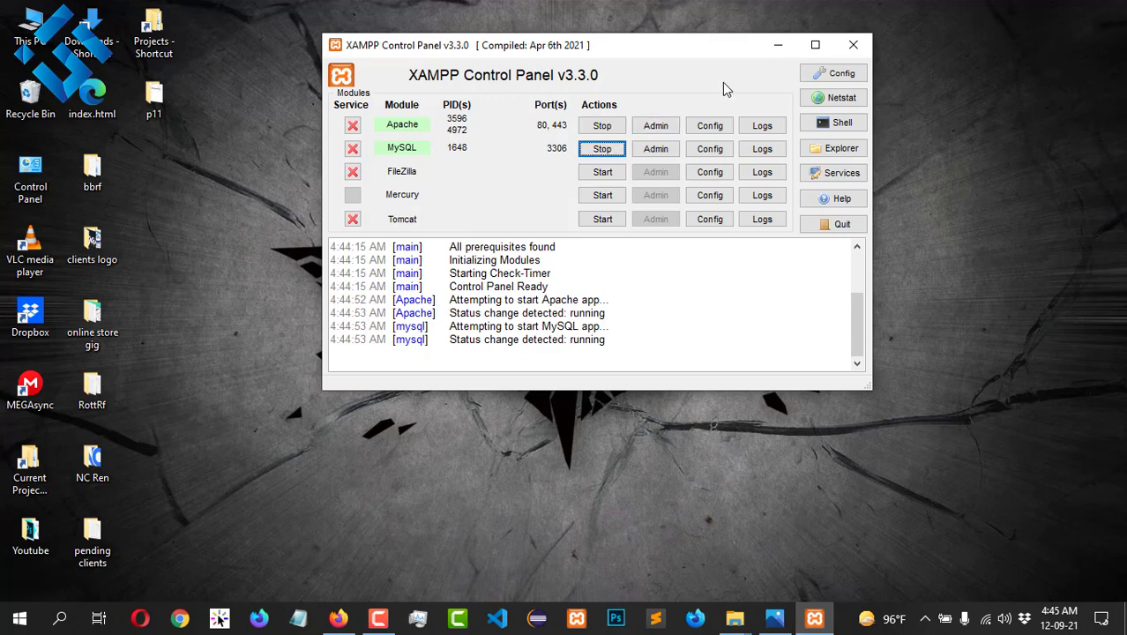
Step: Load localhost in a new Firefox tab to reach the 'Welcome to XAMPP for Windows 8.0.9' dashboard
left_click(769, 48)
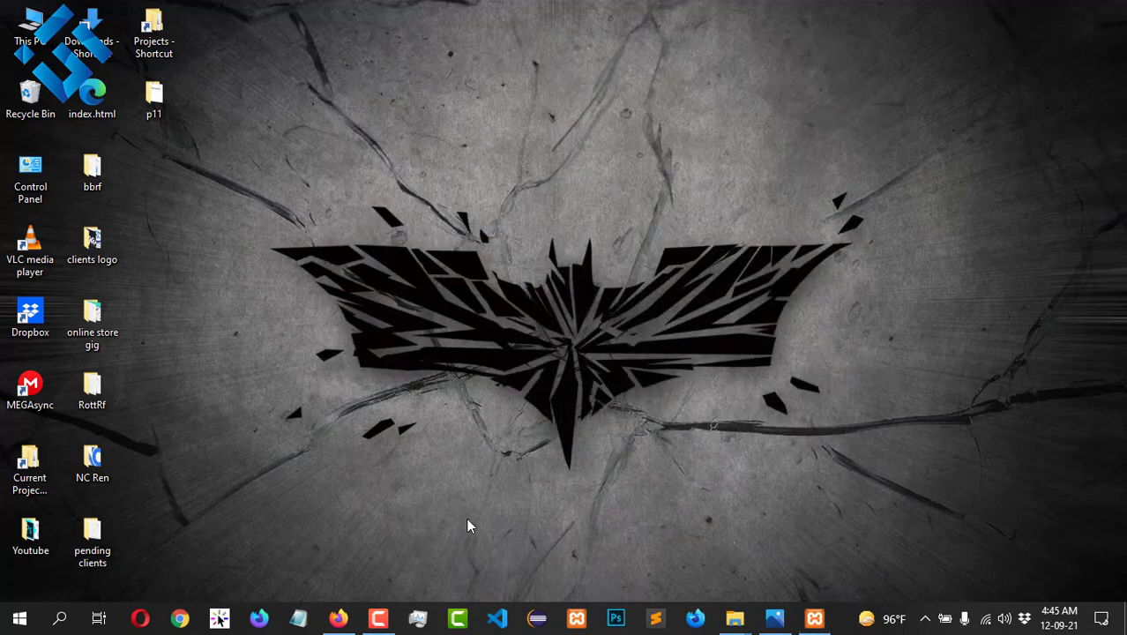
left_click(337, 617)
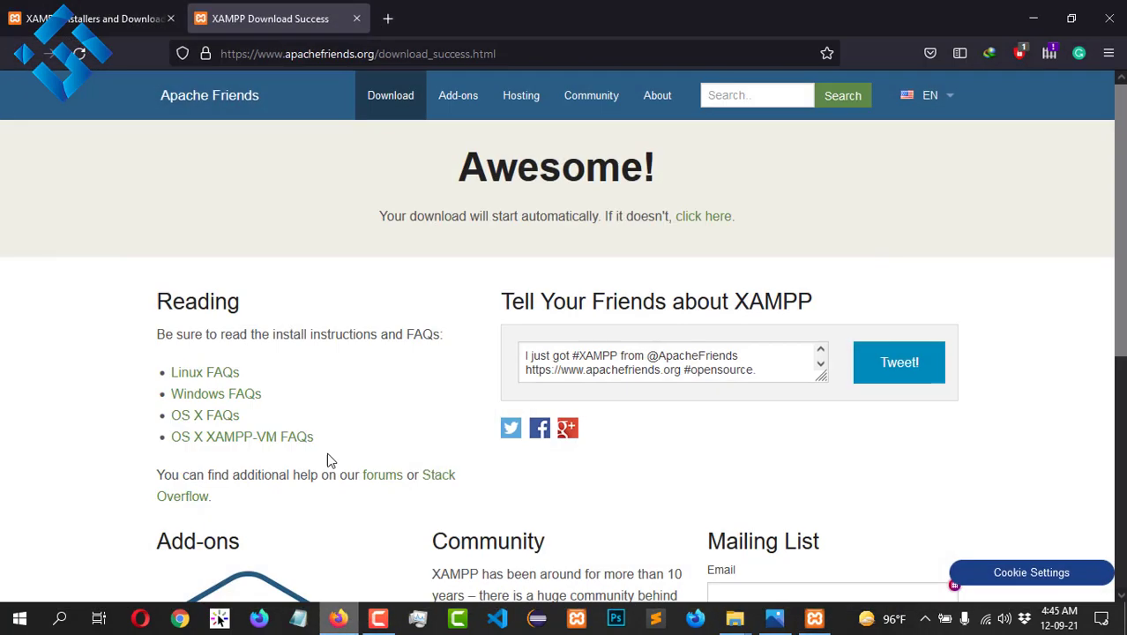
left_click(388, 19)
type("lo")
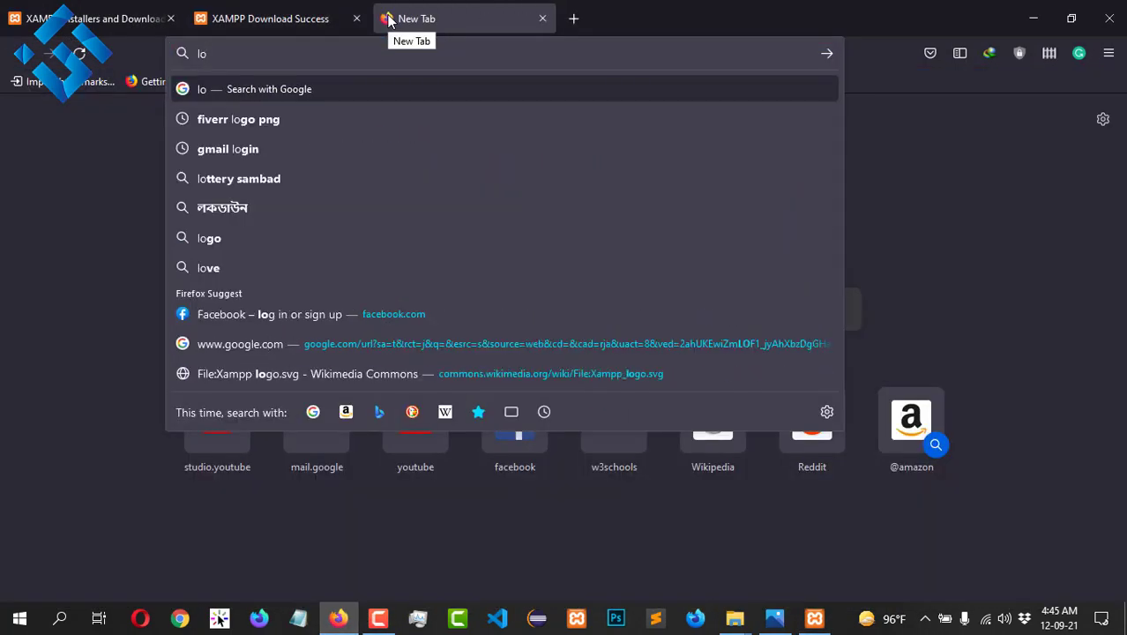
type("ca")
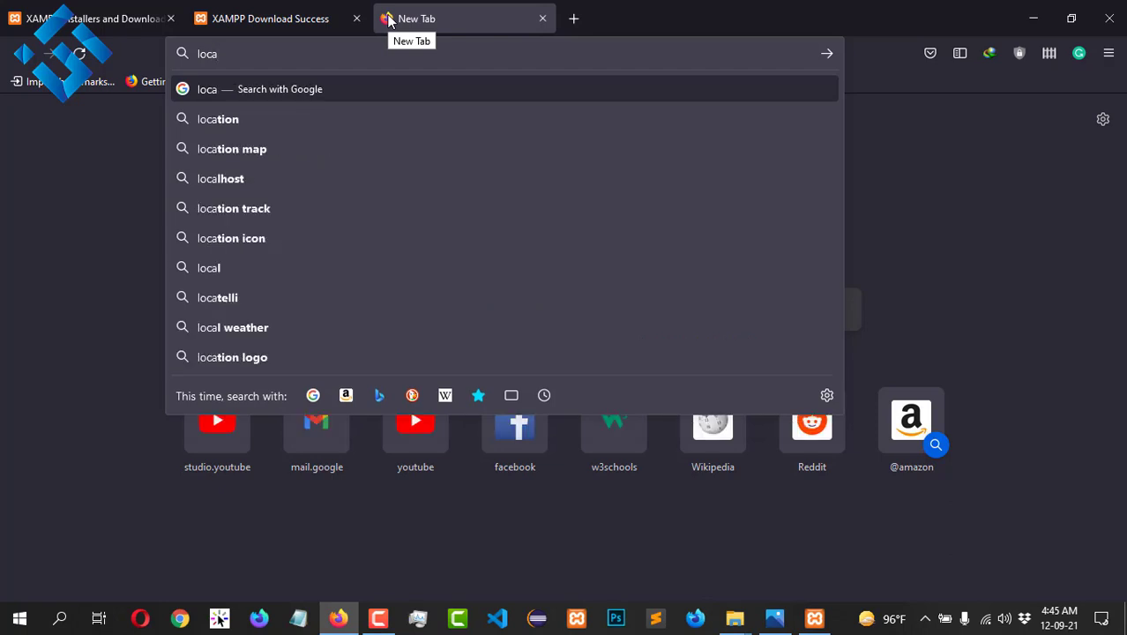
type("lhost")
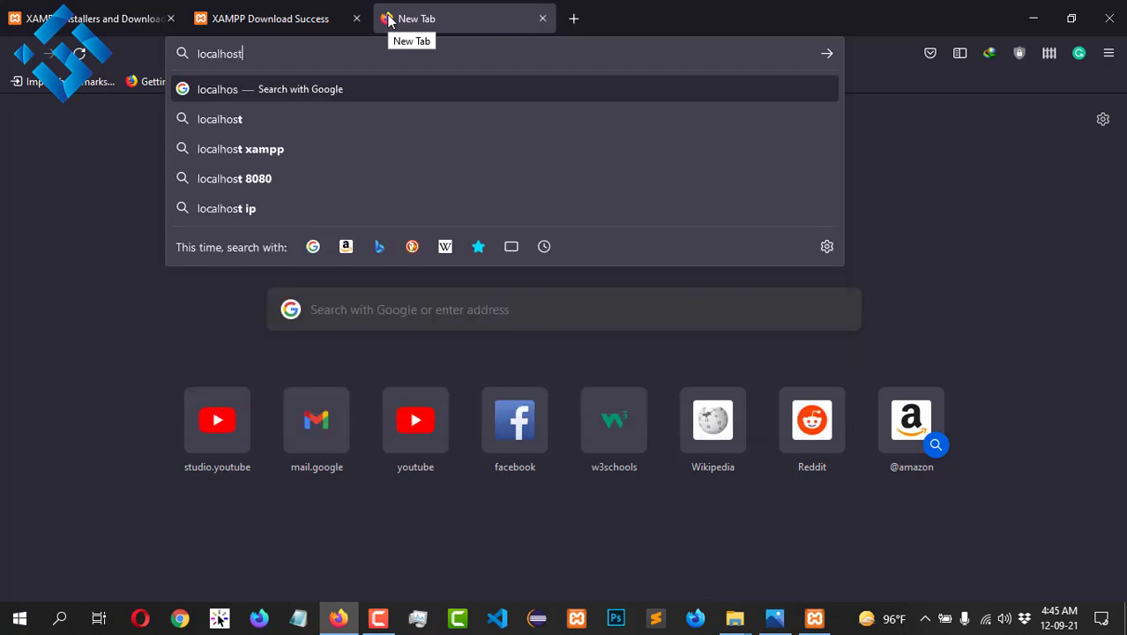
key("Down")
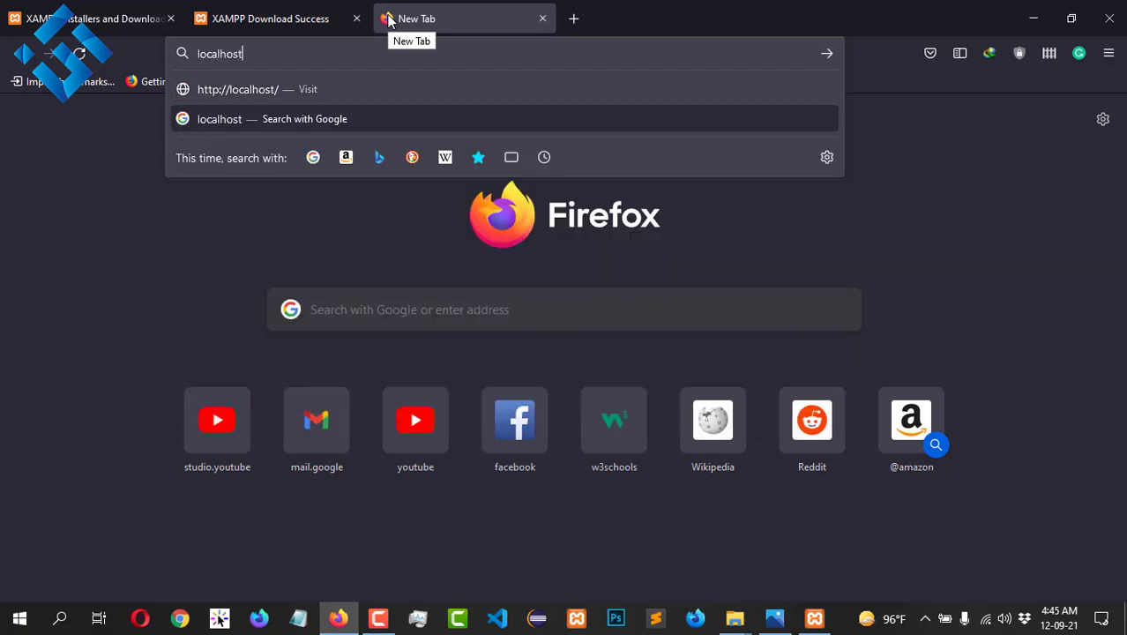
key("Return")
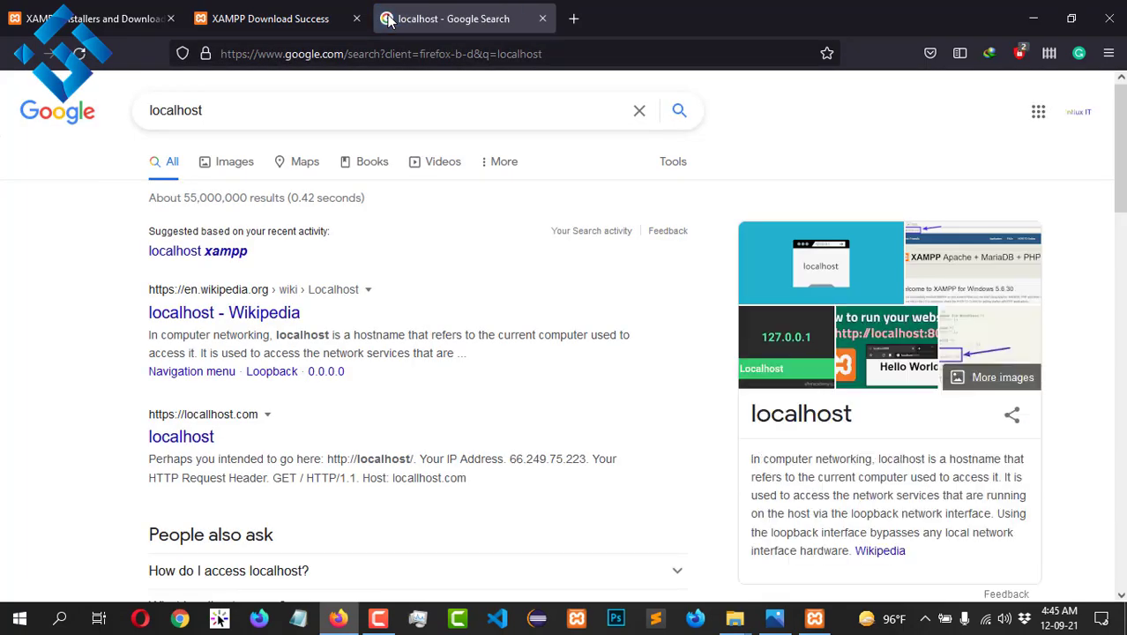
left_click(366, 51)
type("lo")
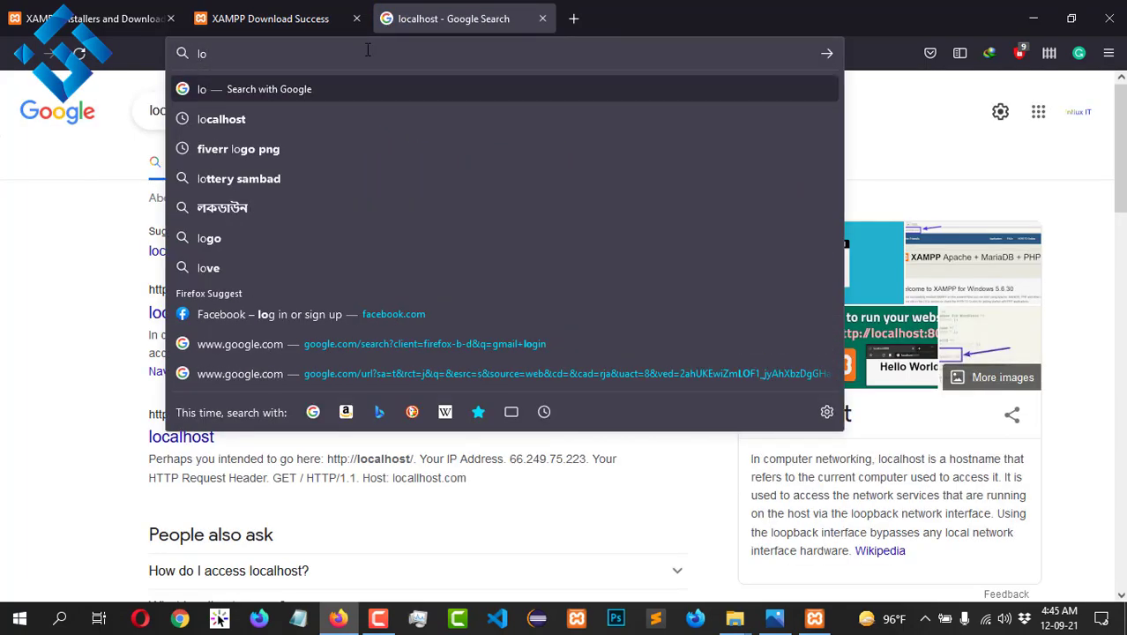
type("calhost")
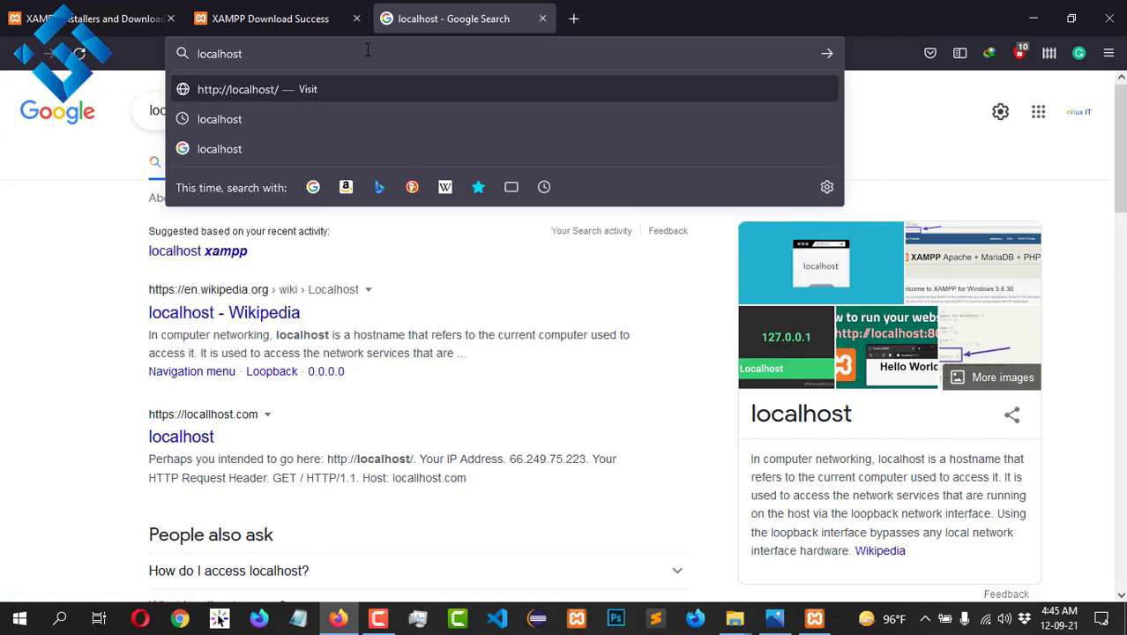
key("Return")
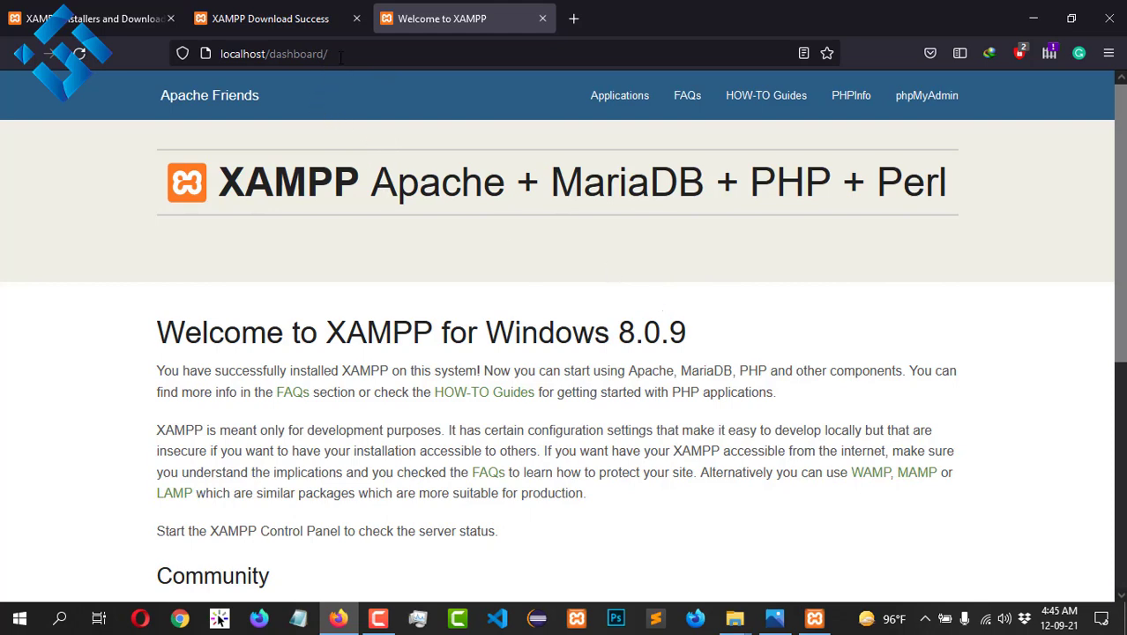
Step: Open phpMyAdmin from the XAMPP dashboard to view the MariaDB 10.4.20 databases
left_click_drag(339, 57, 272, 57)
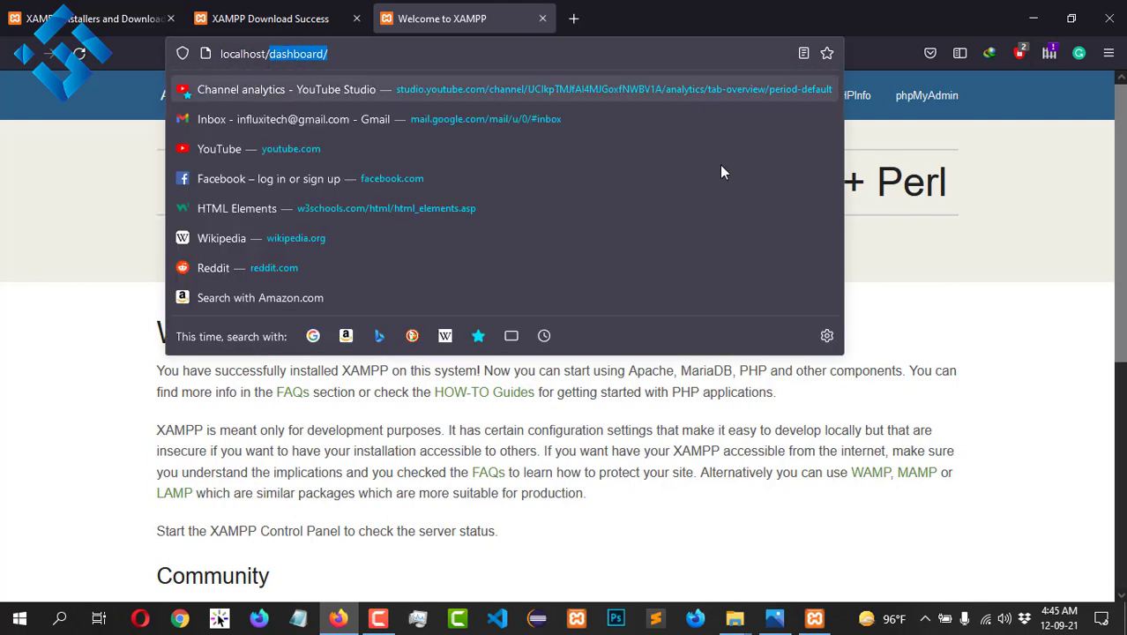
left_click(898, 269)
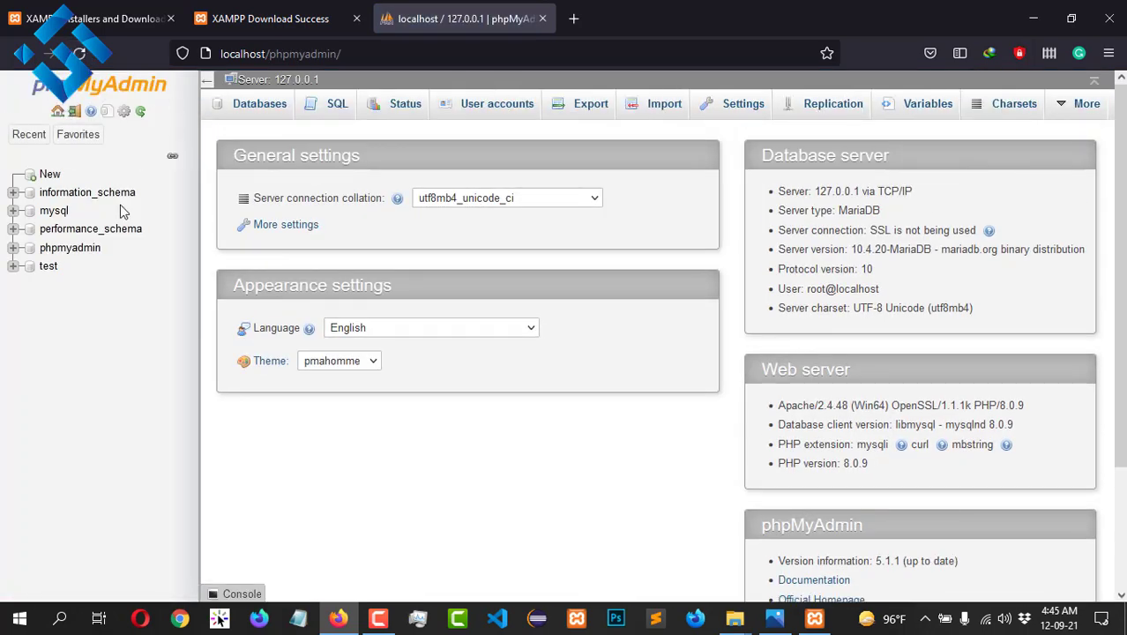
scroll(102, 263, "down", 3)
scroll(97, 238, "up", 3)
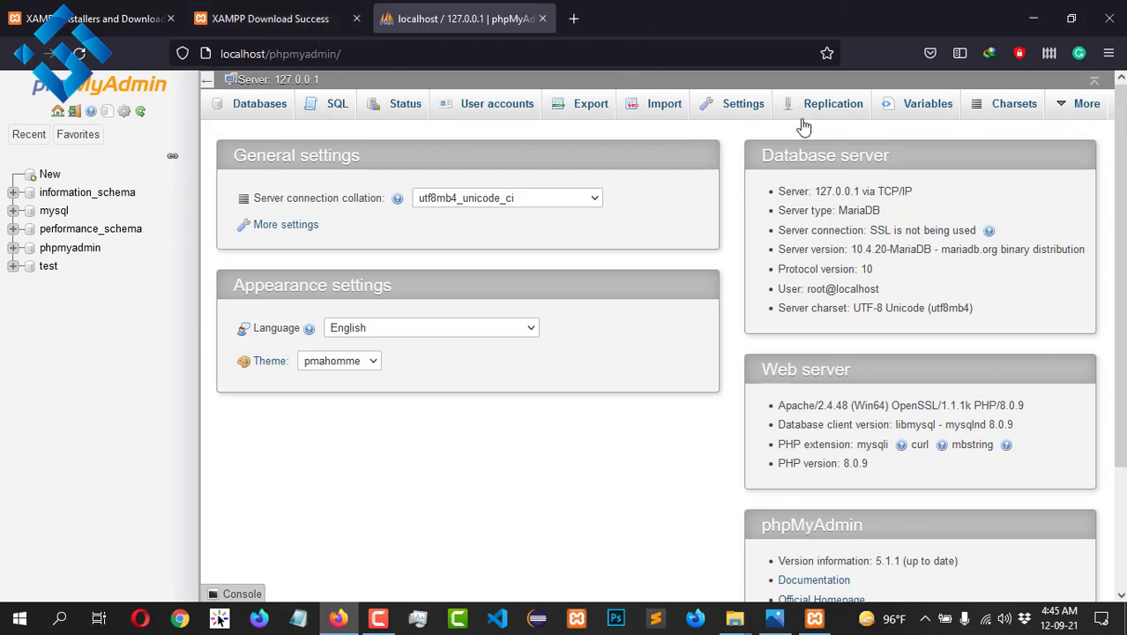
Step: Navigate from This PC into the xamp folder on Project (E:) and select htdocs
left_click(1034, 20)
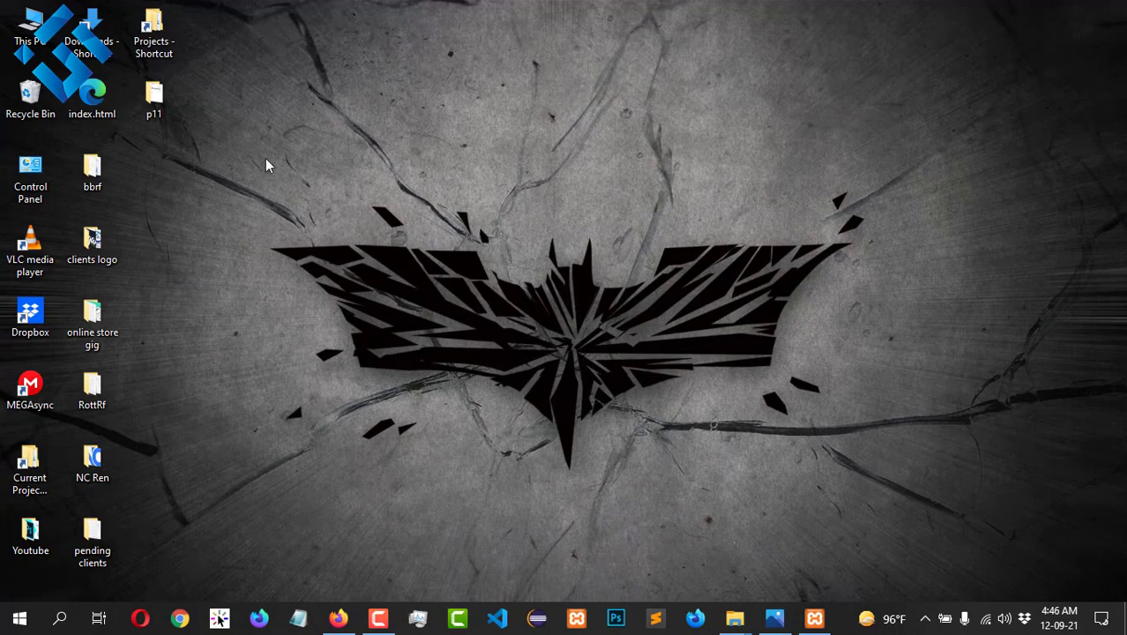
double_click(30, 26)
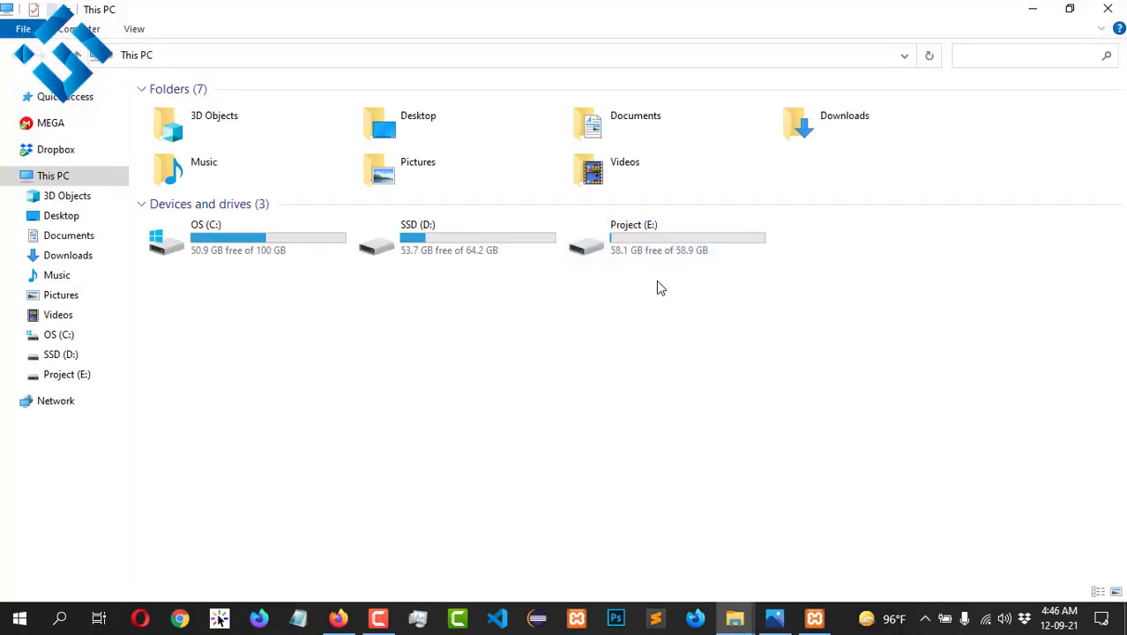
left_click(651, 234)
double_click(651, 233)
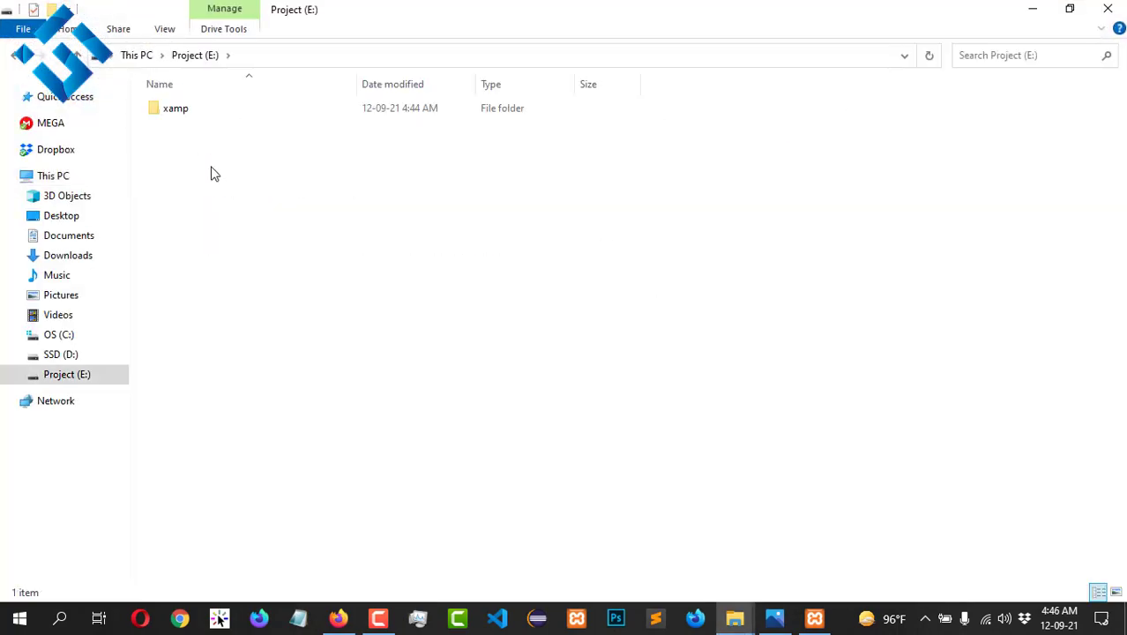
double_click(229, 117)
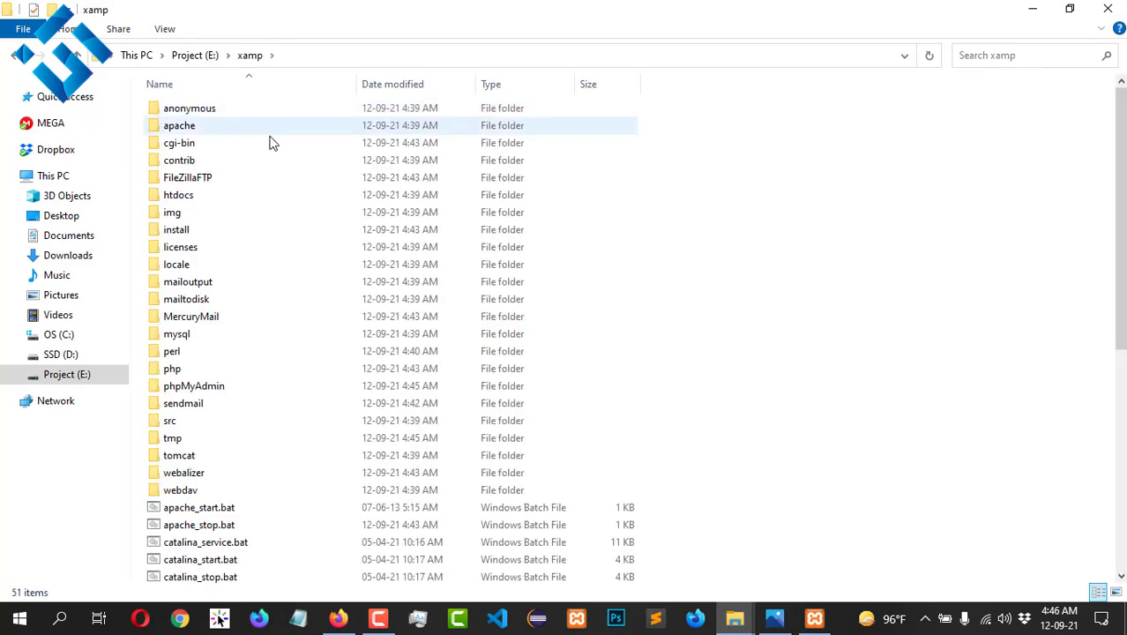
scroll(410, 181, "down", 8)
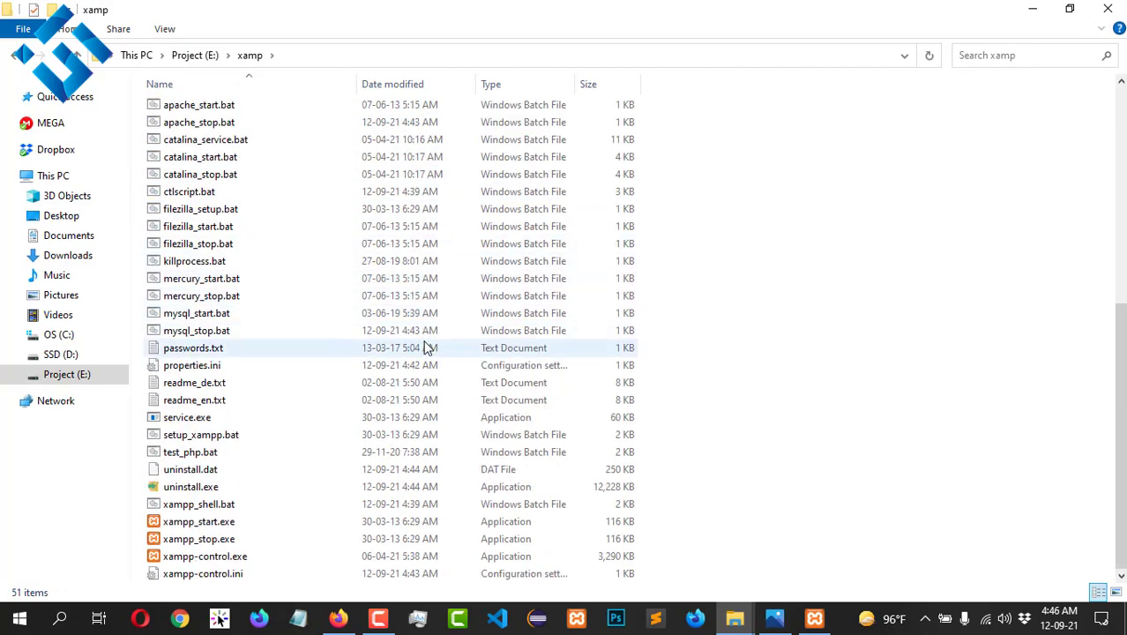
scroll(423, 344, "up", 8)
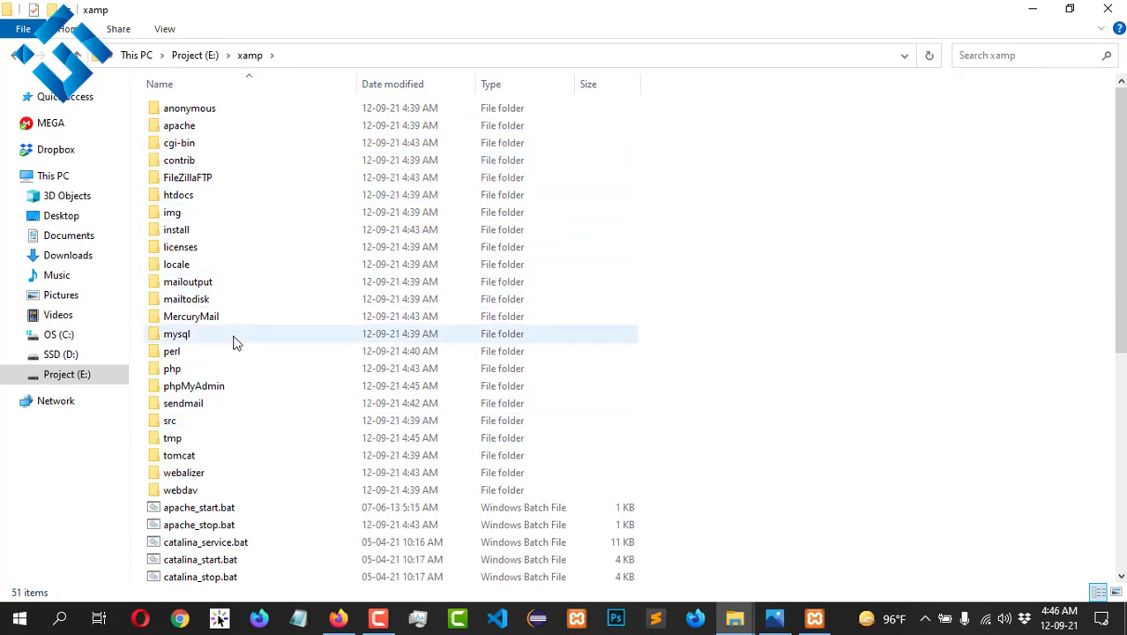
scroll(287, 339, "down", 1)
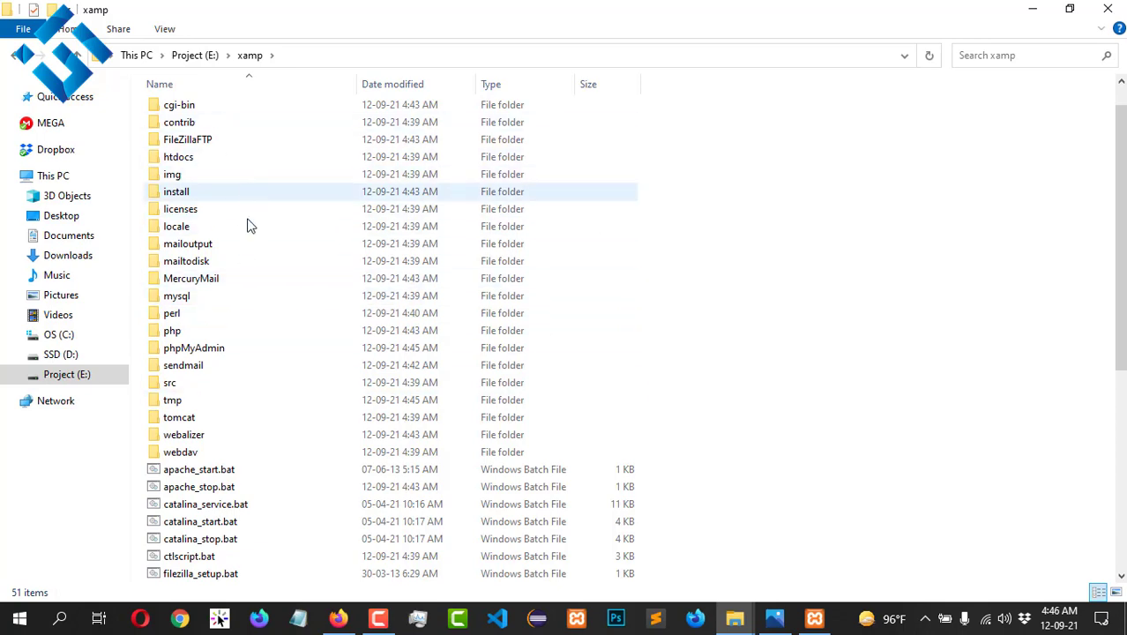
scroll(244, 289, "down", 3)
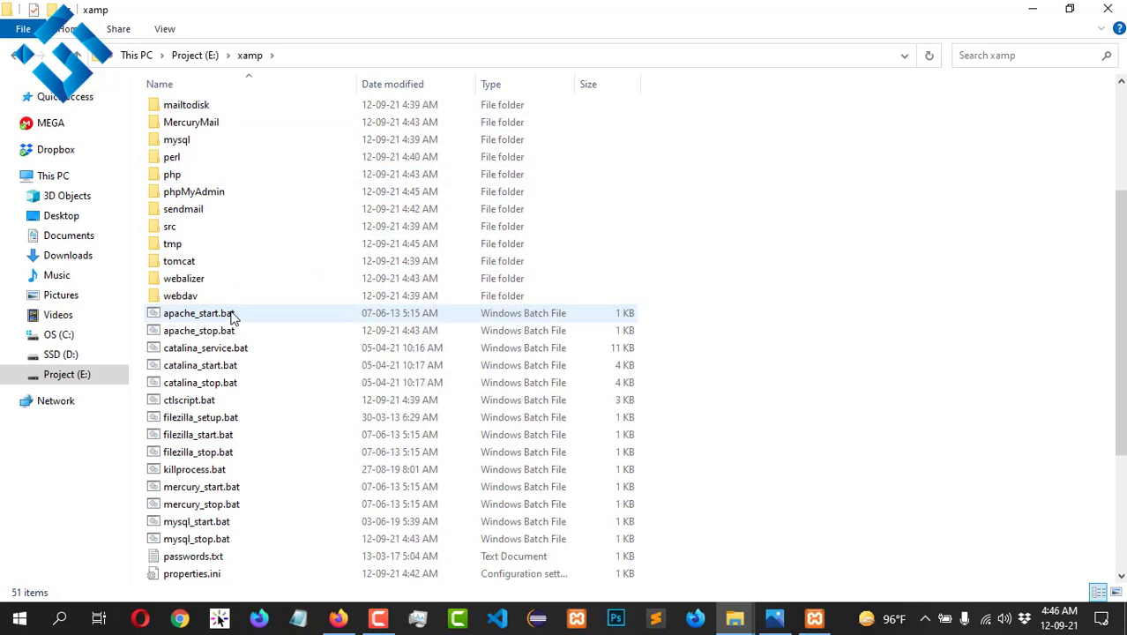
scroll(231, 315, "up", 4)
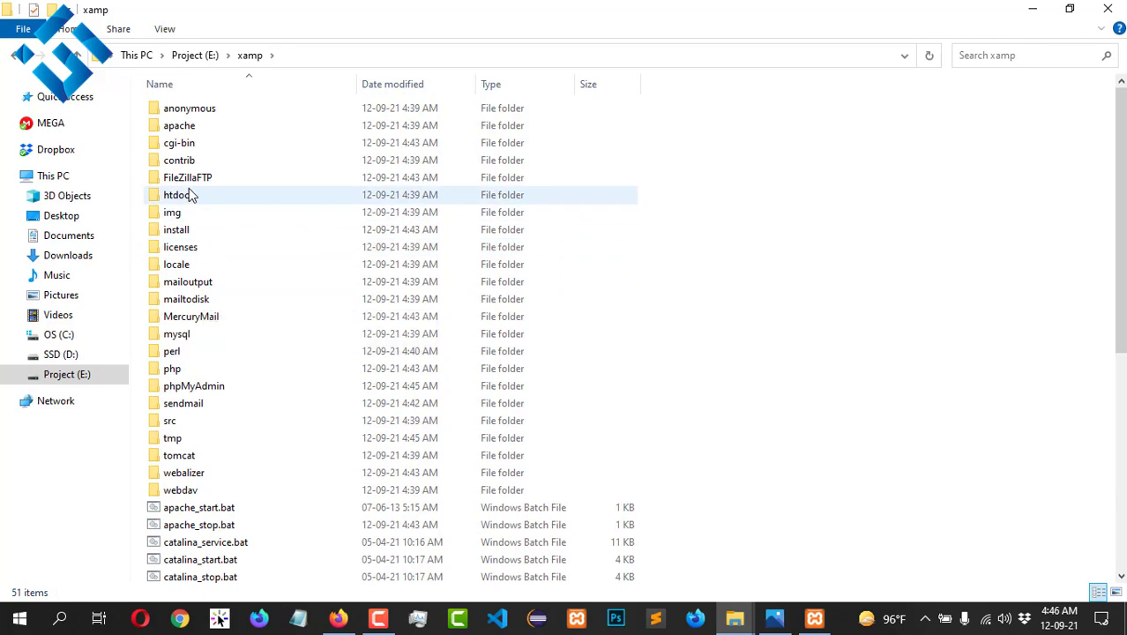
left_click(196, 201)
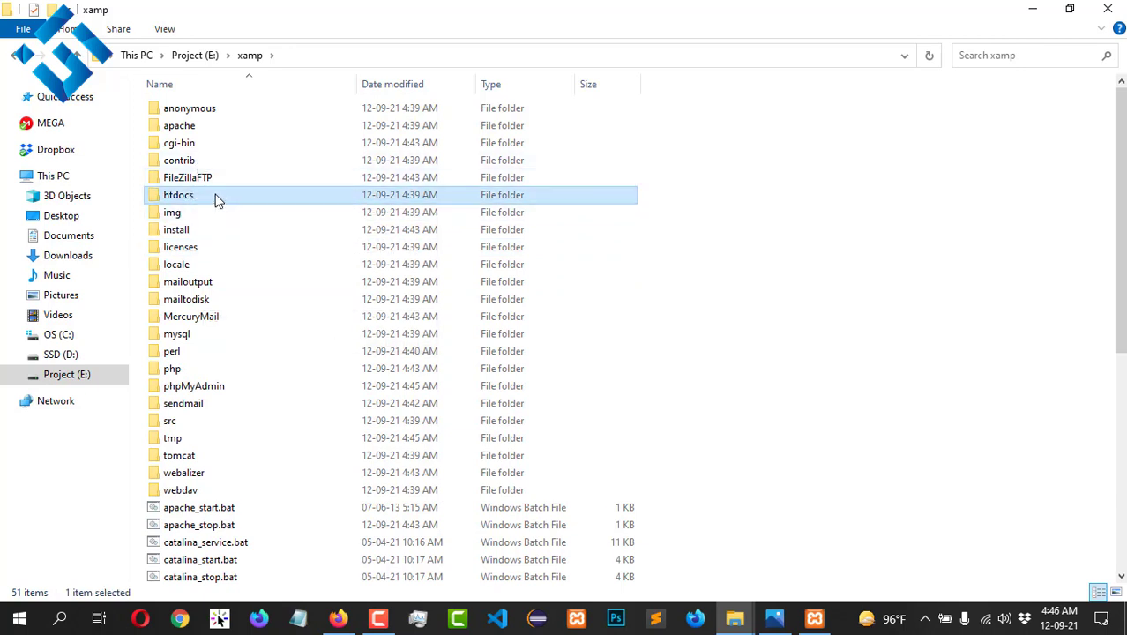
Step: Open htdocs, select all eight items, and hide them including subfolders and files
double_click(218, 201)
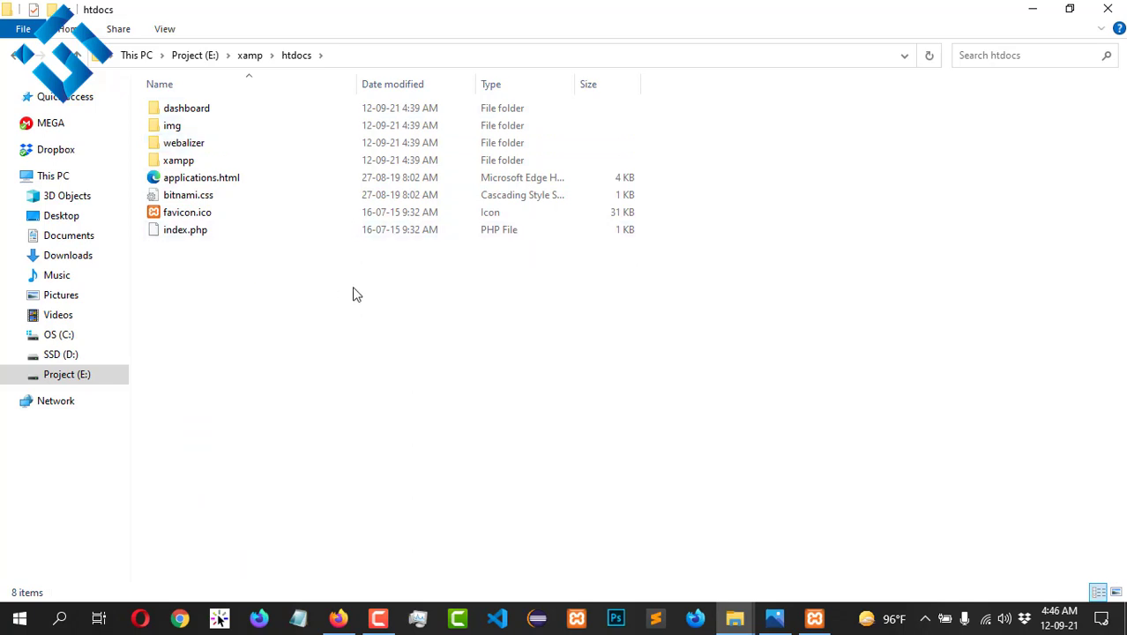
left_click(228, 233)
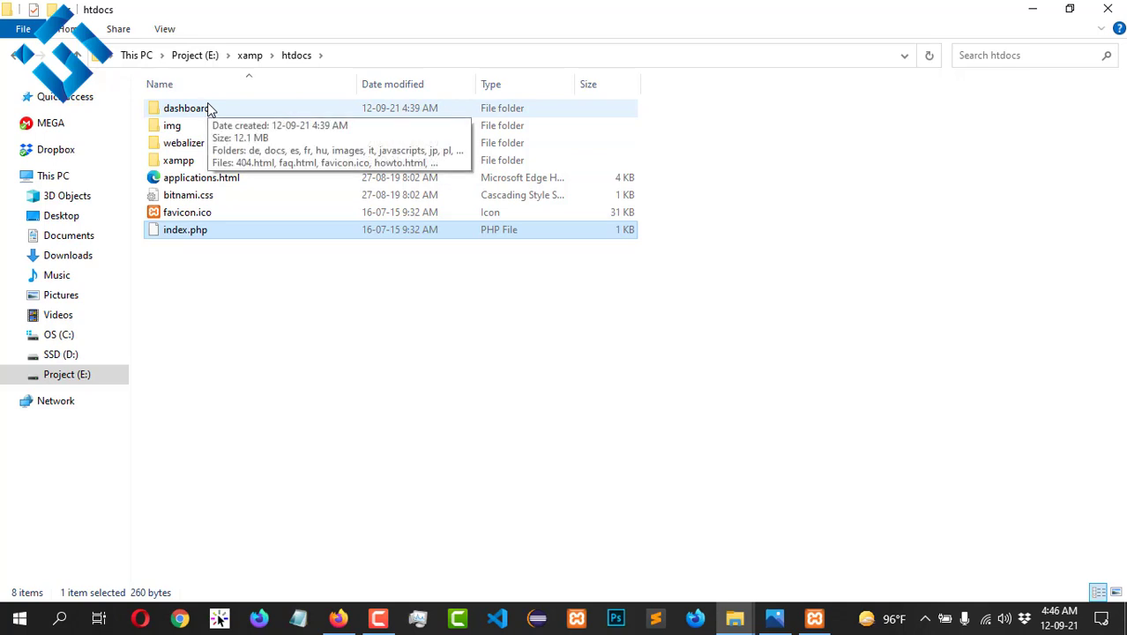
left_click(210, 108, "shift")
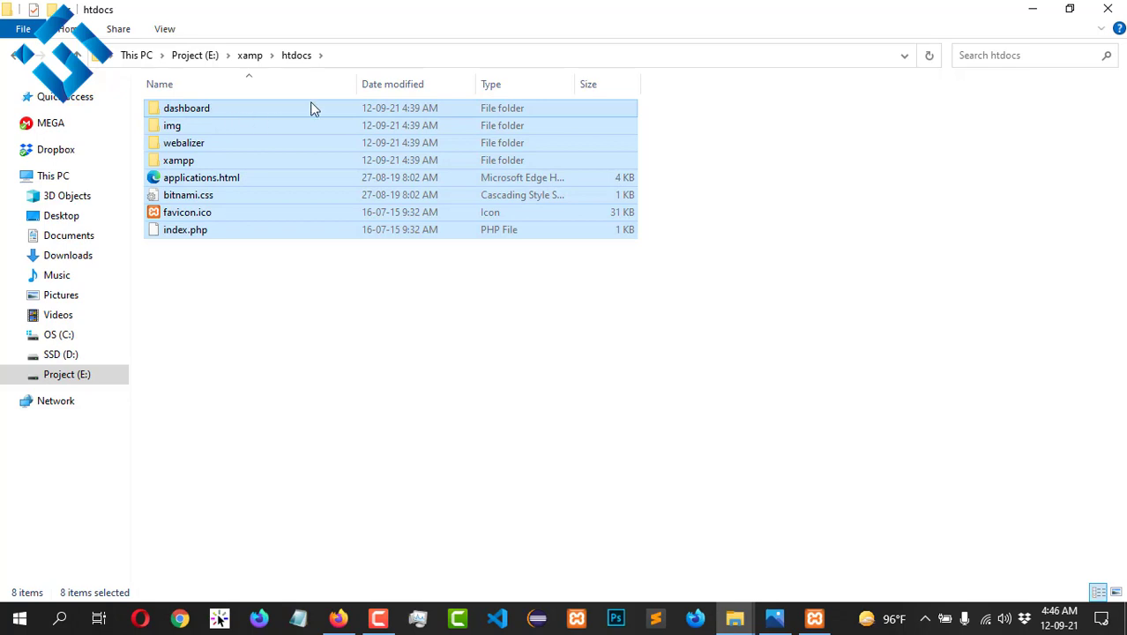
left_click(175, 29)
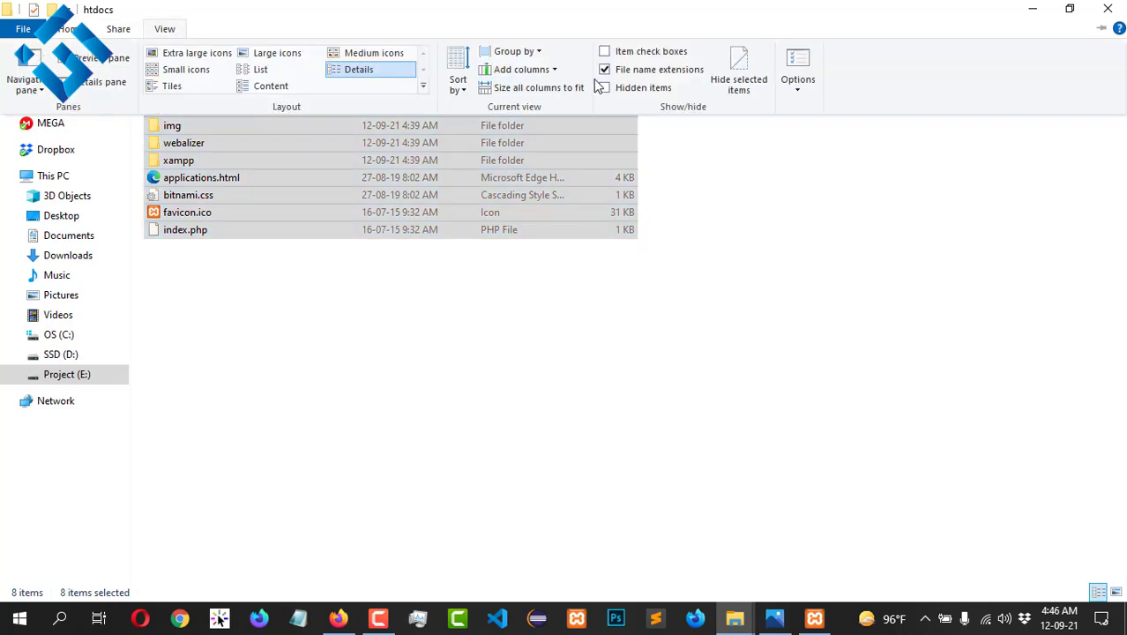
left_click(739, 79)
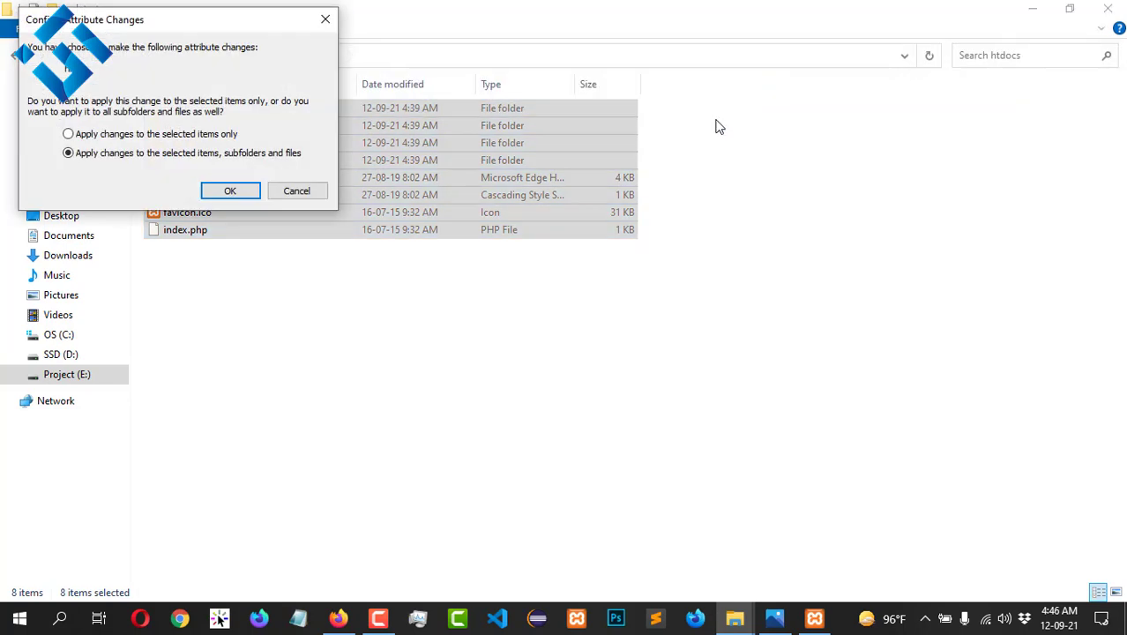
left_click(223, 190)
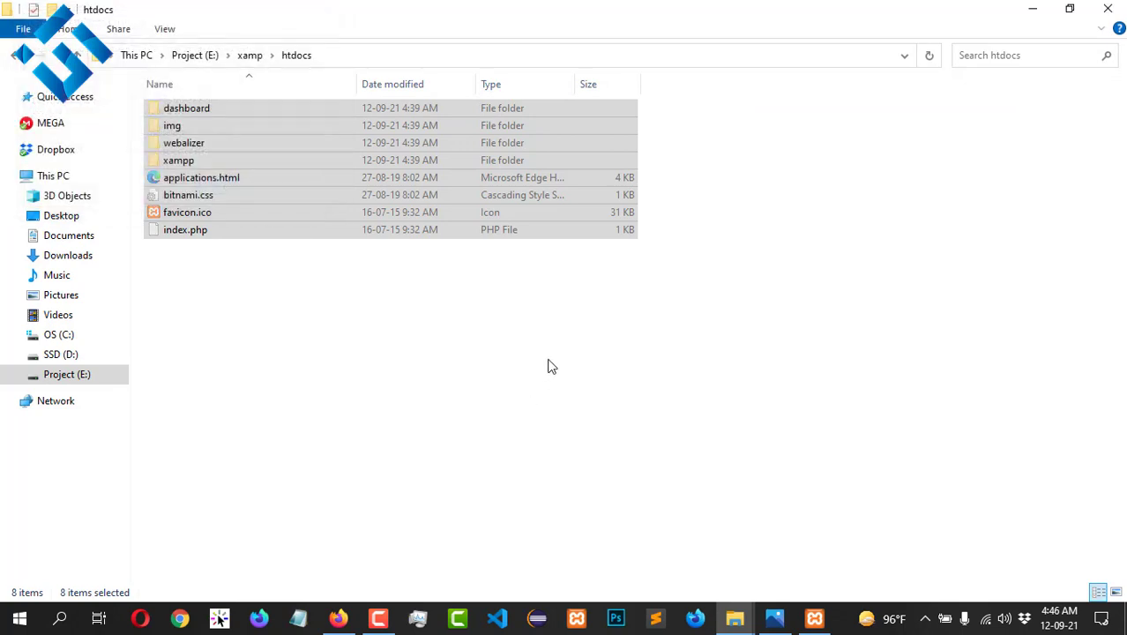
left_click(615, 371)
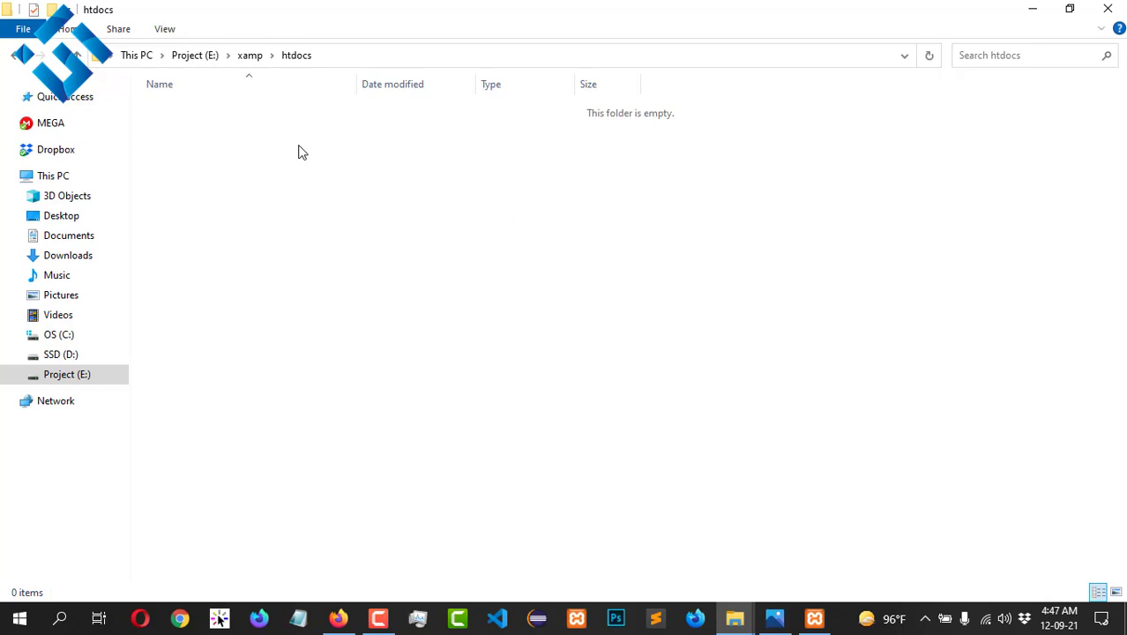
Step: Return to xamp and reopen htdocs, which now shows 0 items
left_click(249, 60)
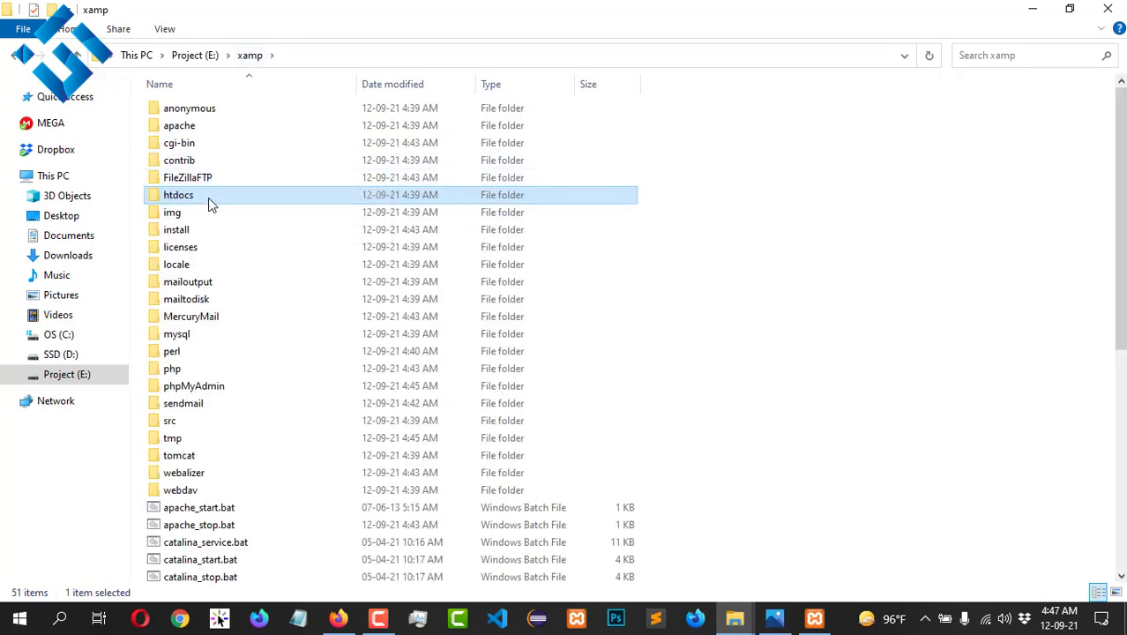
double_click(209, 194)
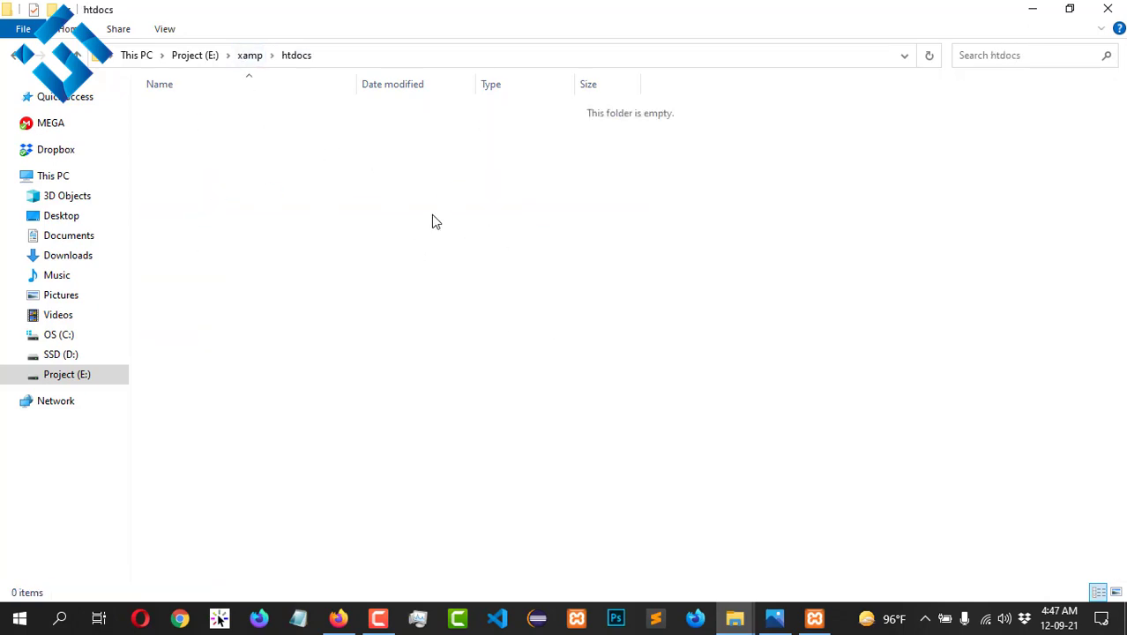
left_click_drag(432, 221, 575, 383)
left_click_drag(324, 176, 780, 424)
Step: Search 'wordpress download' in a new Firefox tab and open the WordPress.org download page
left_click(349, 622)
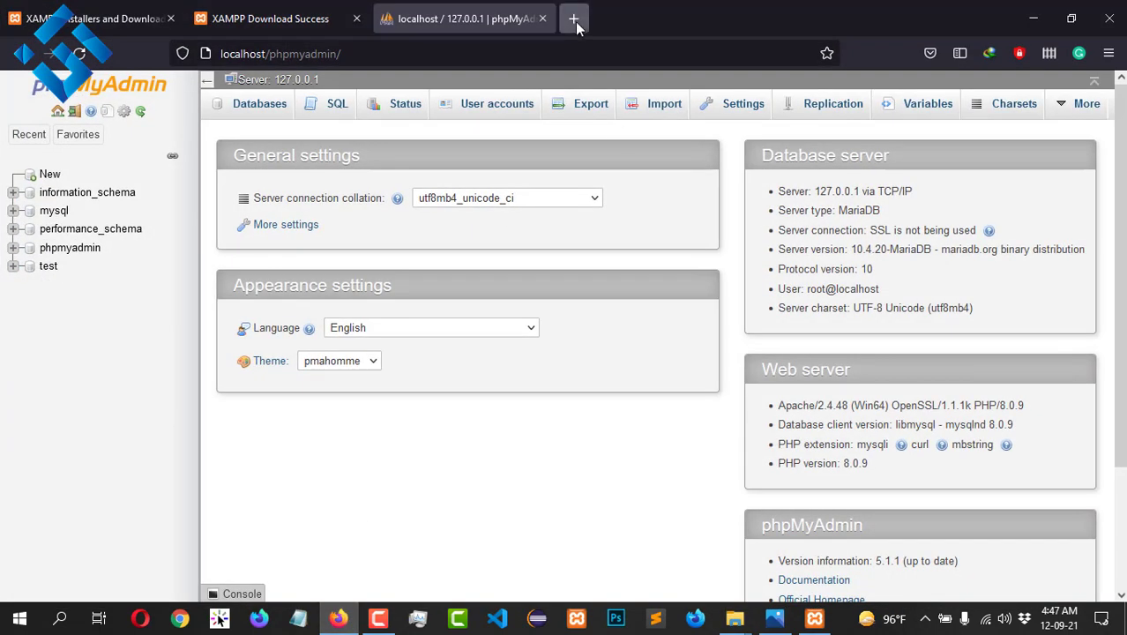
left_click(574, 21)
type("wor")
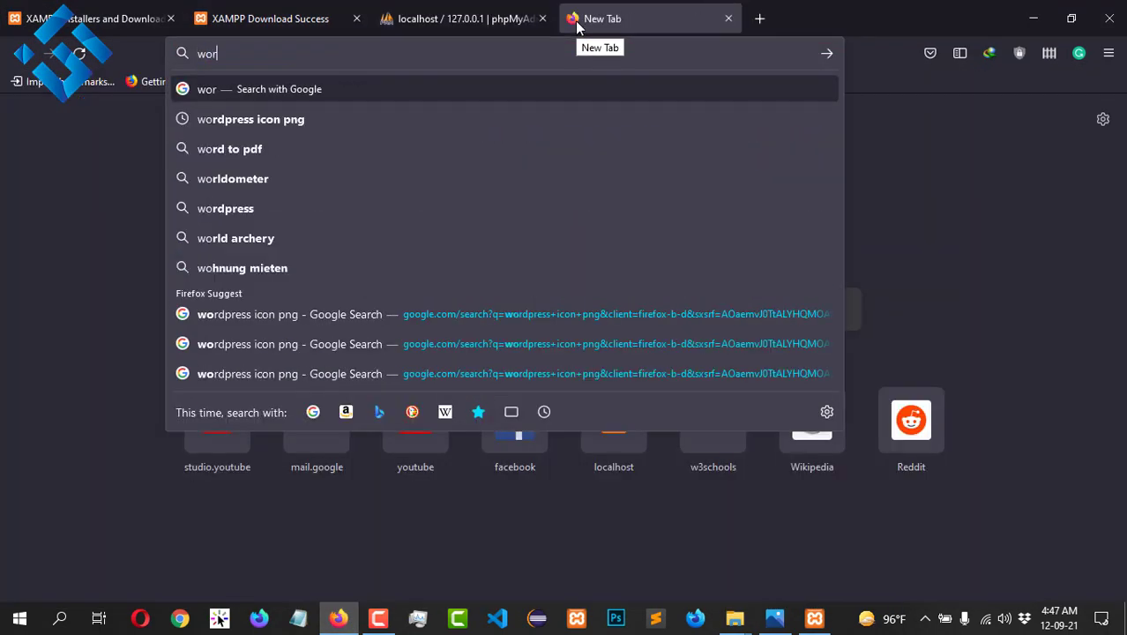
type("dpress")
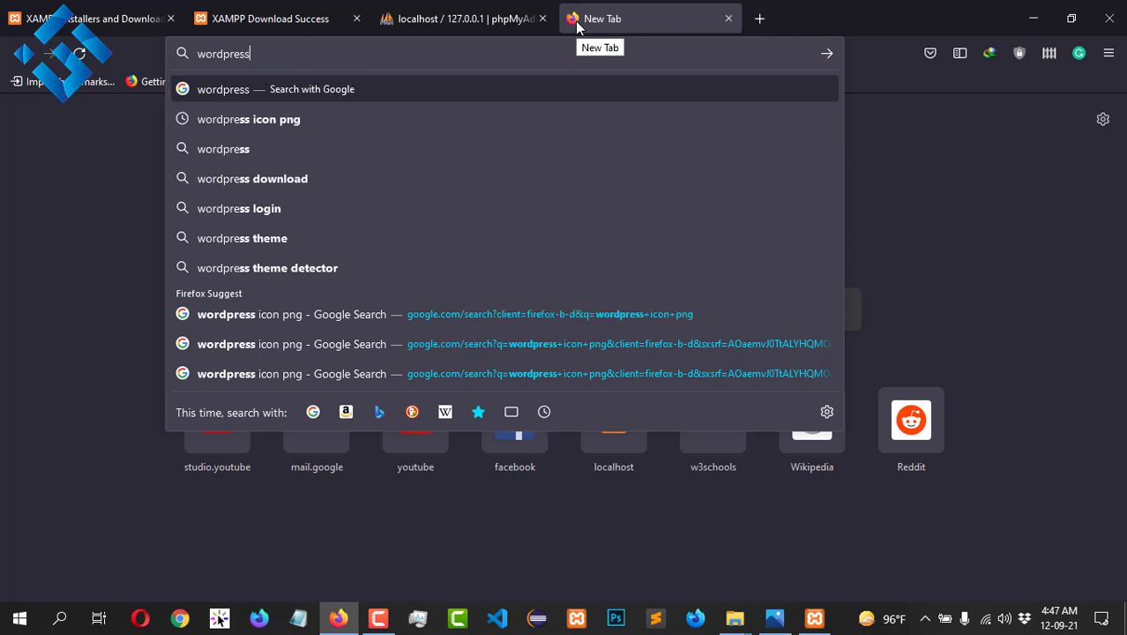
key("Down")
key("Down")
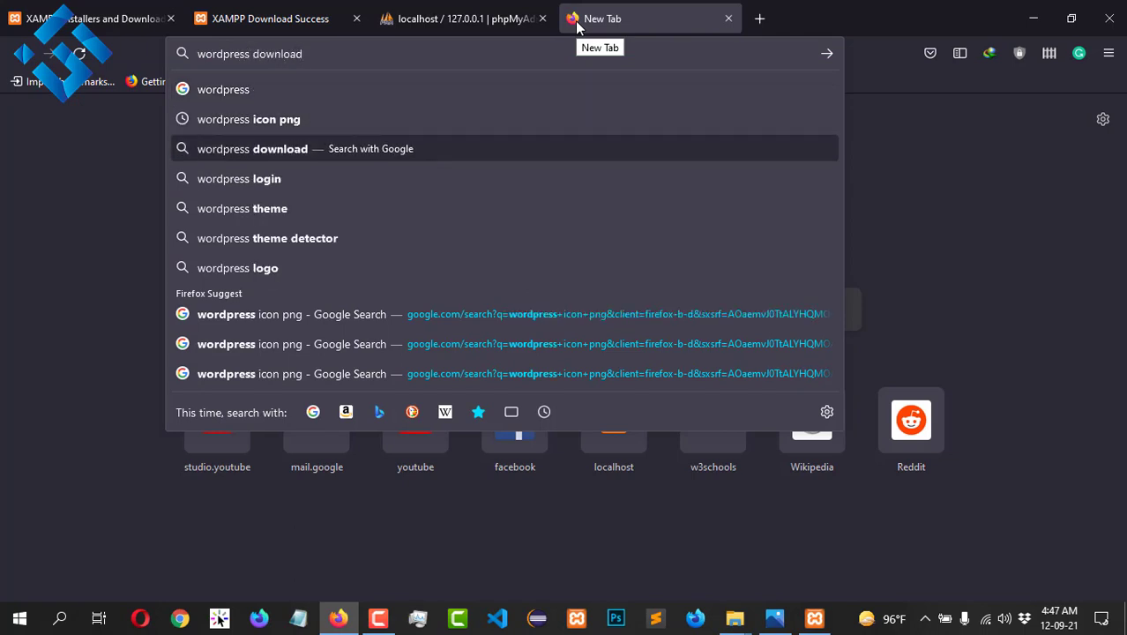
key("Return")
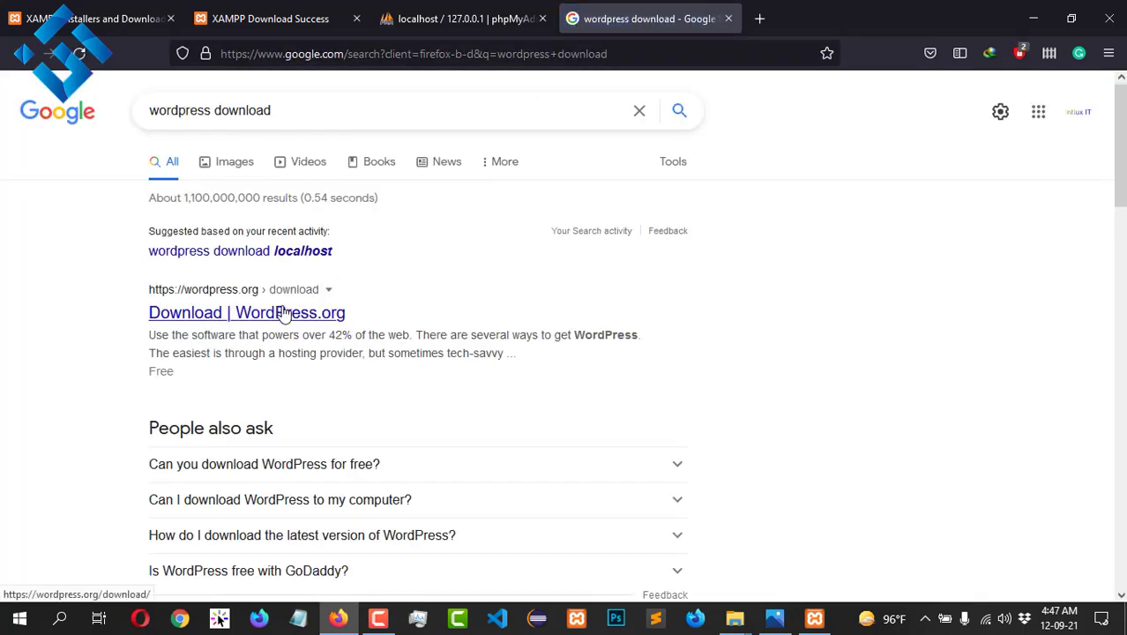
left_click(286, 312)
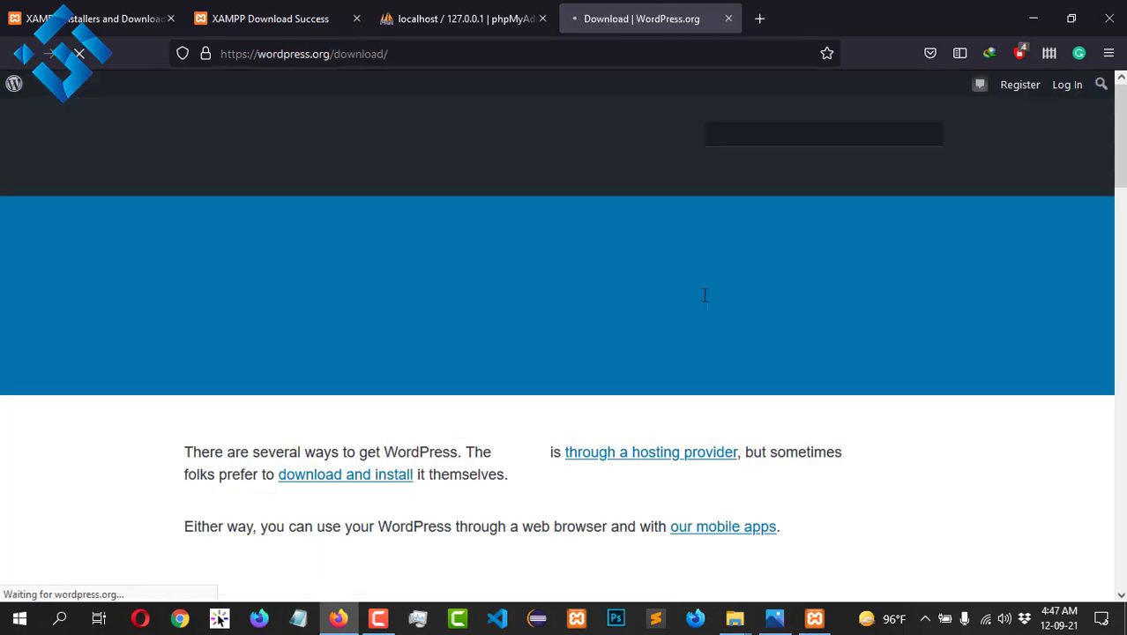
scroll(531, 347, "down", 10)
scroll(532, 351, "down", 2)
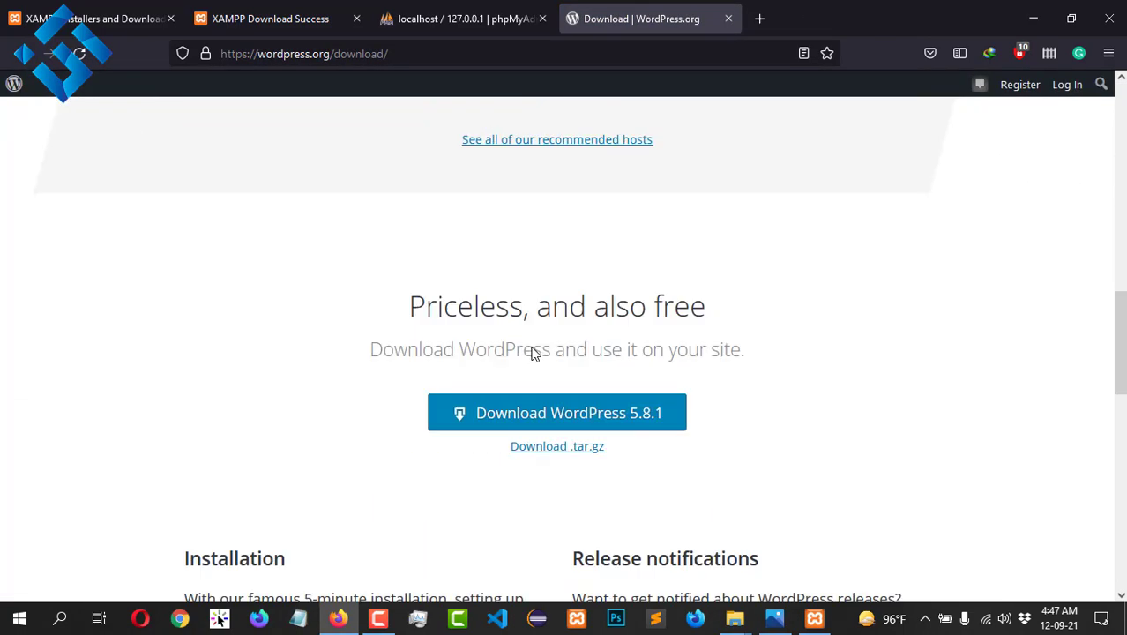
Step: Download wordpress-5.8.1.zip and close the Download complete notice
left_click(619, 383)
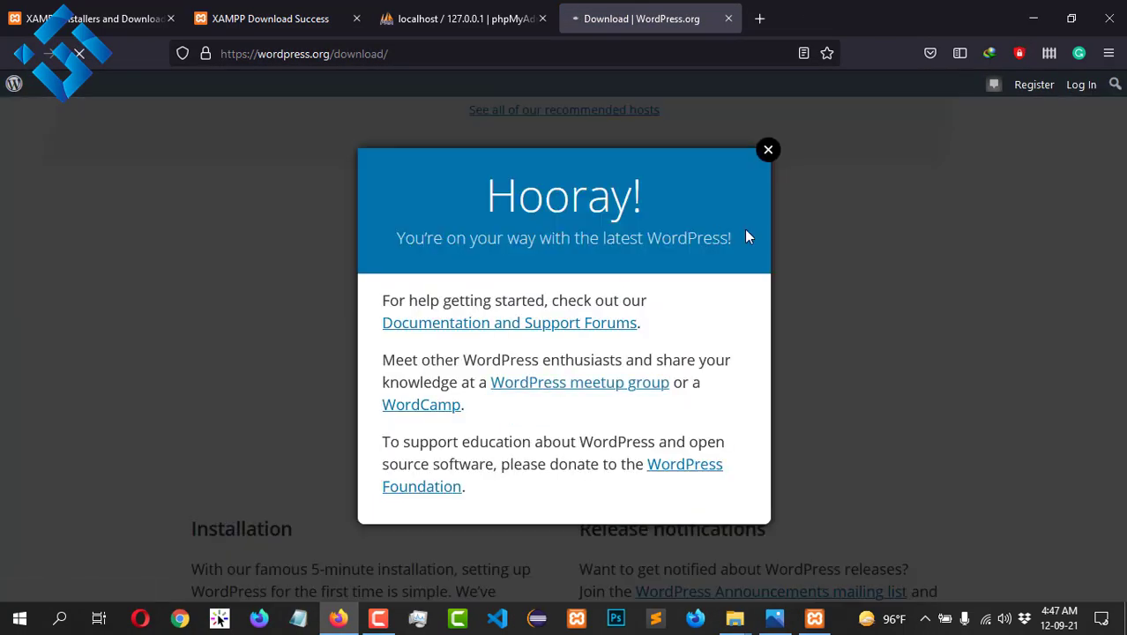
left_click(549, 382)
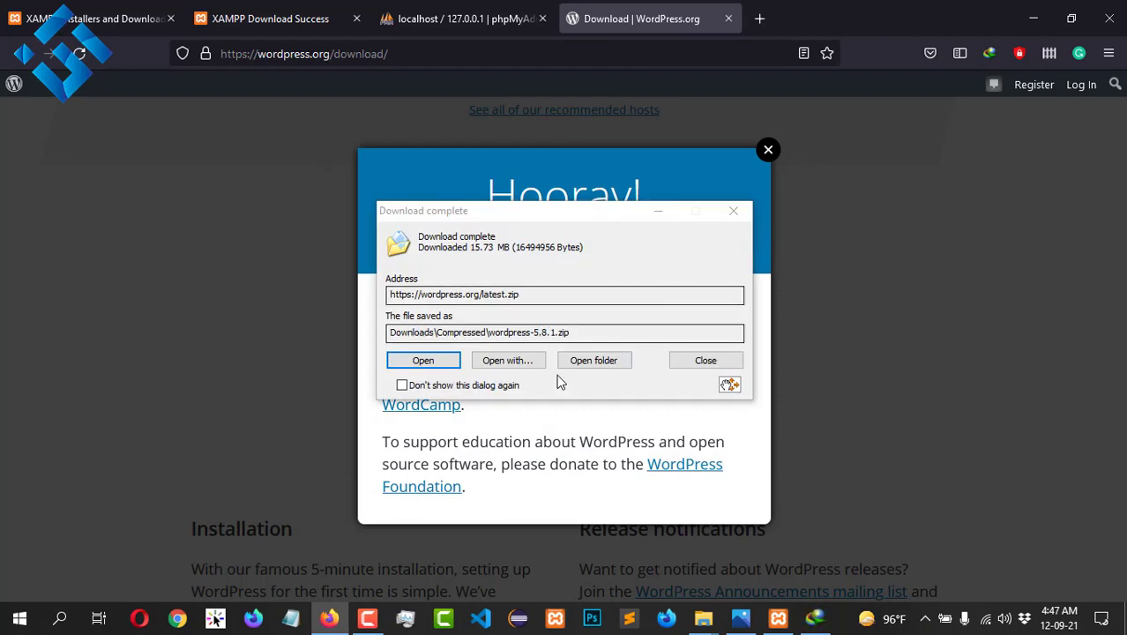
left_click(706, 360)
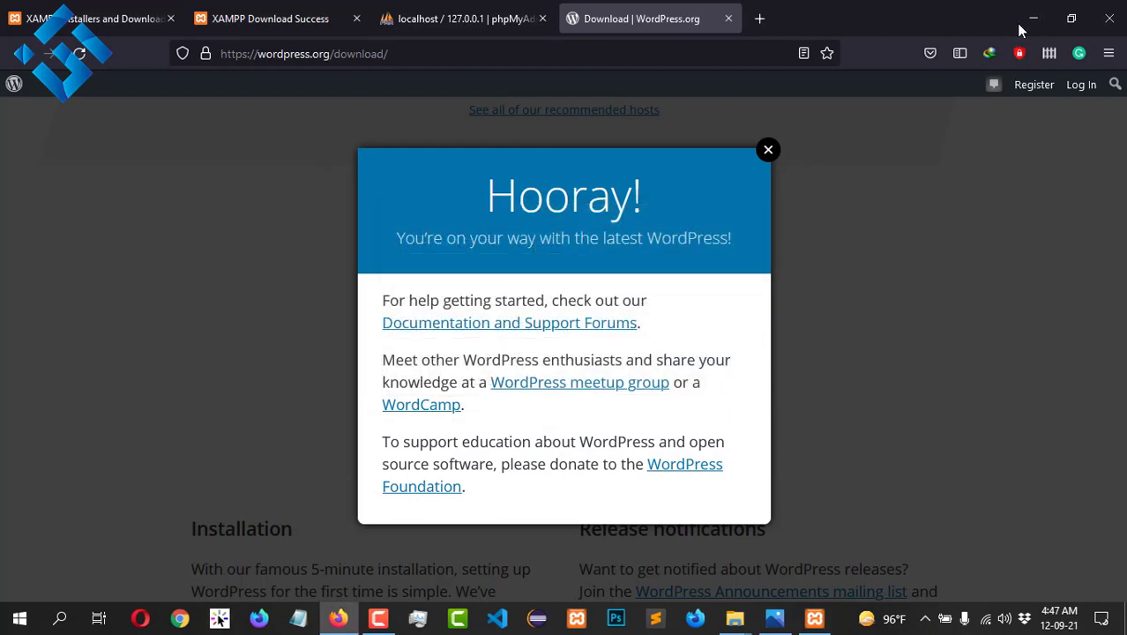
Step: Select wordpress-5.8.1.zip in the Downloads\Compressed folder
left_click(729, 18)
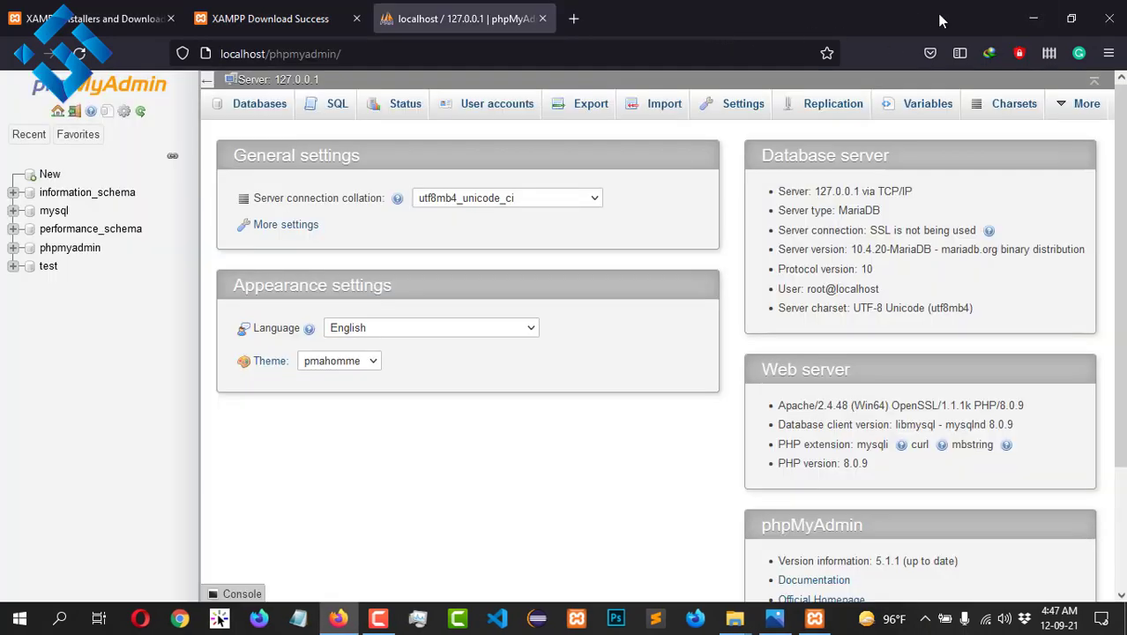
left_click(1032, 17)
left_click(61, 256)
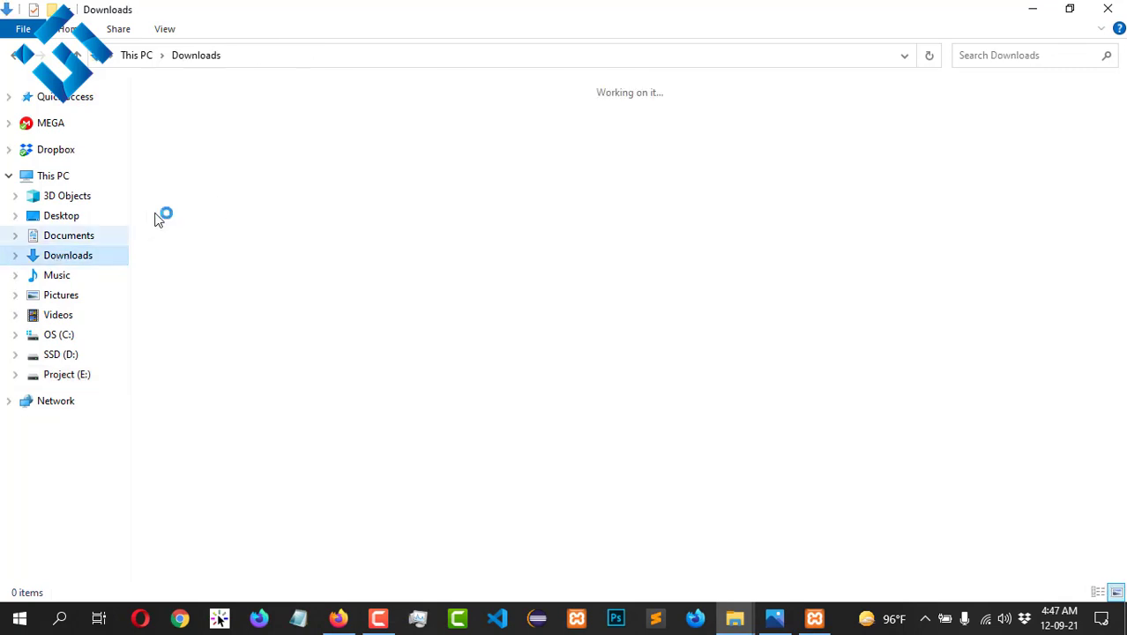
double_click(393, 159)
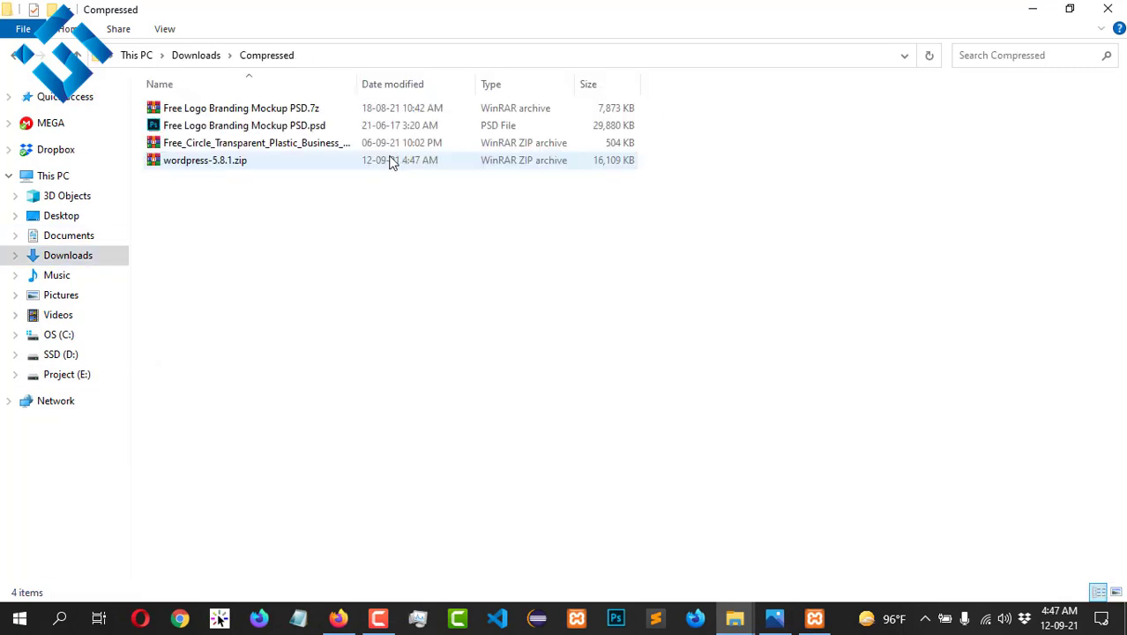
left_click(223, 165)
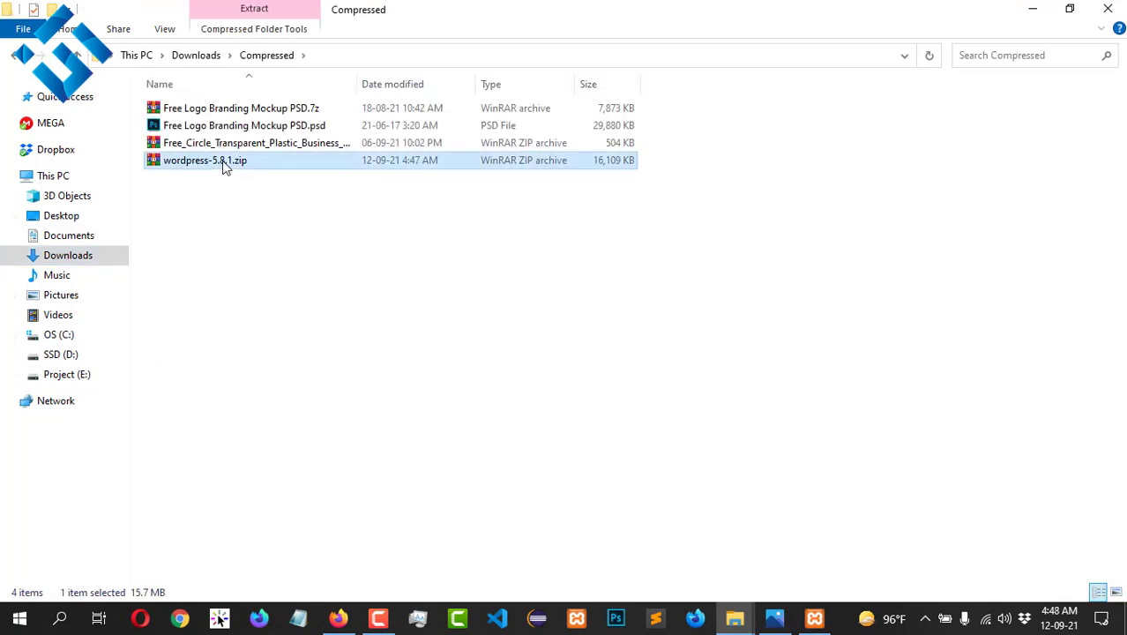
Step: Paste the WordPress zip into E:\xamp\htdocs
left_click(27, 375)
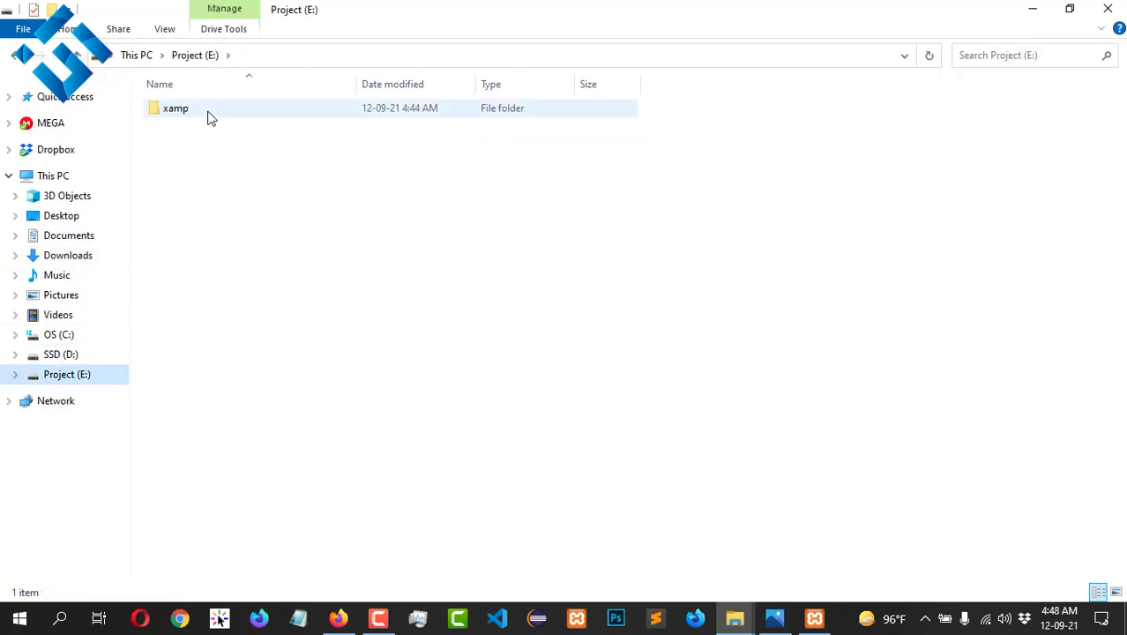
double_click(209, 110)
double_click(218, 198)
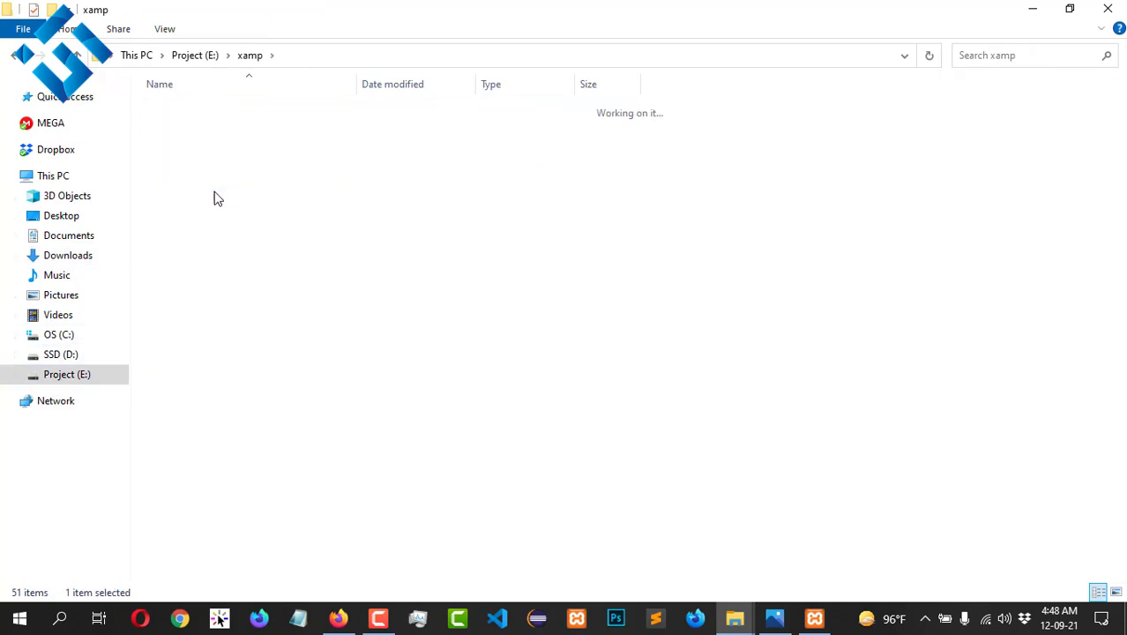
right_click(319, 183)
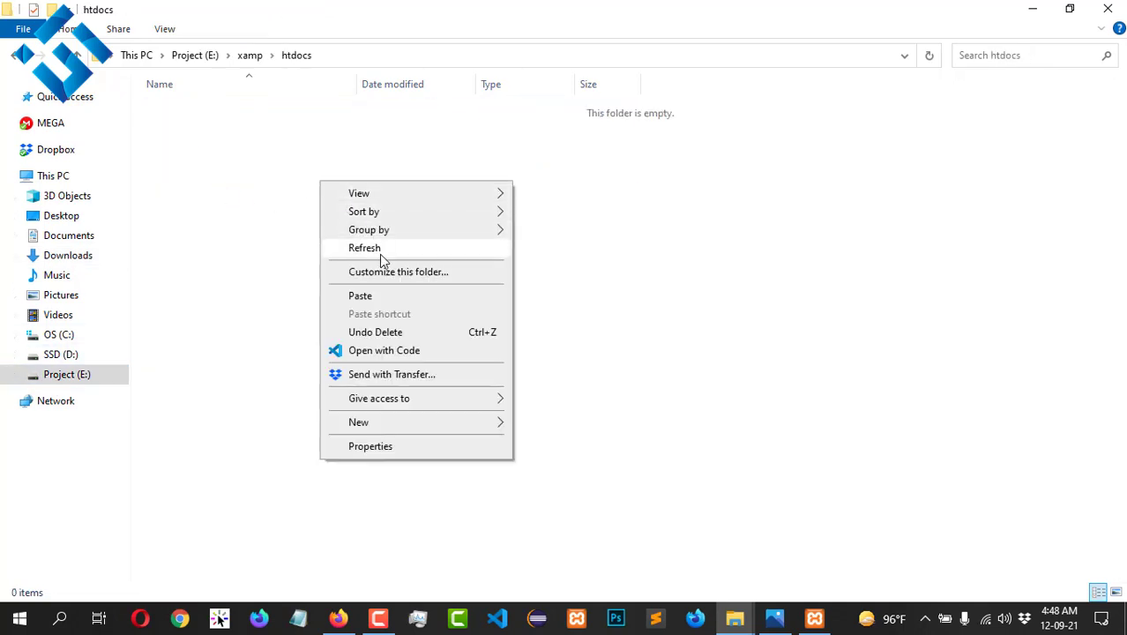
left_click(410, 298)
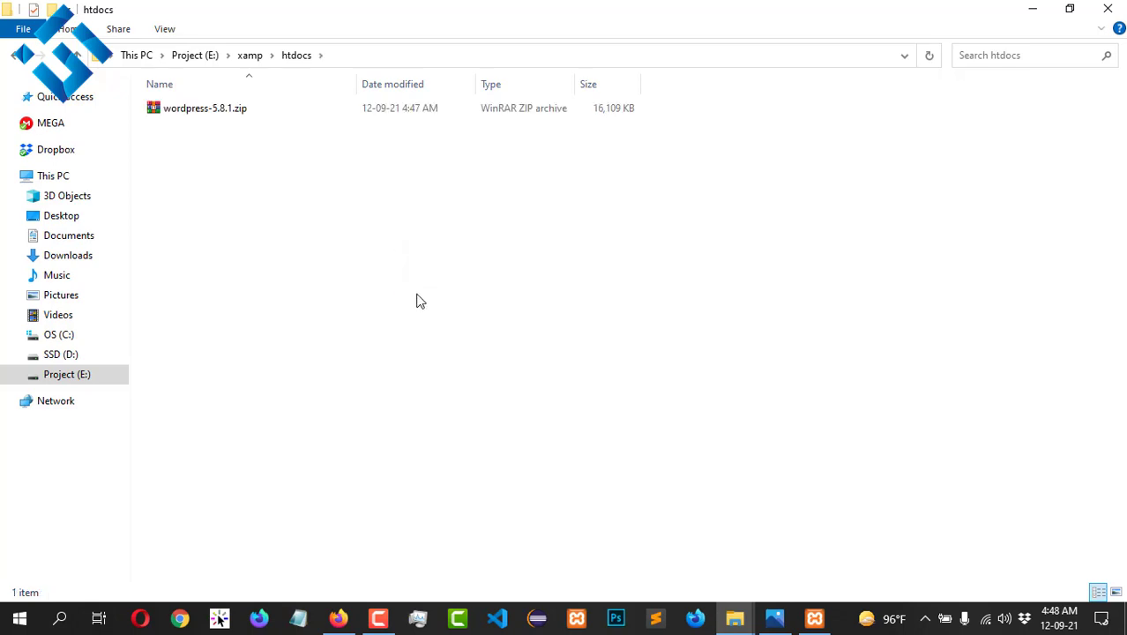
Step: Extract wordpress-5.8.1.zip into htdocs and delete the zip archive
double_click(277, 113)
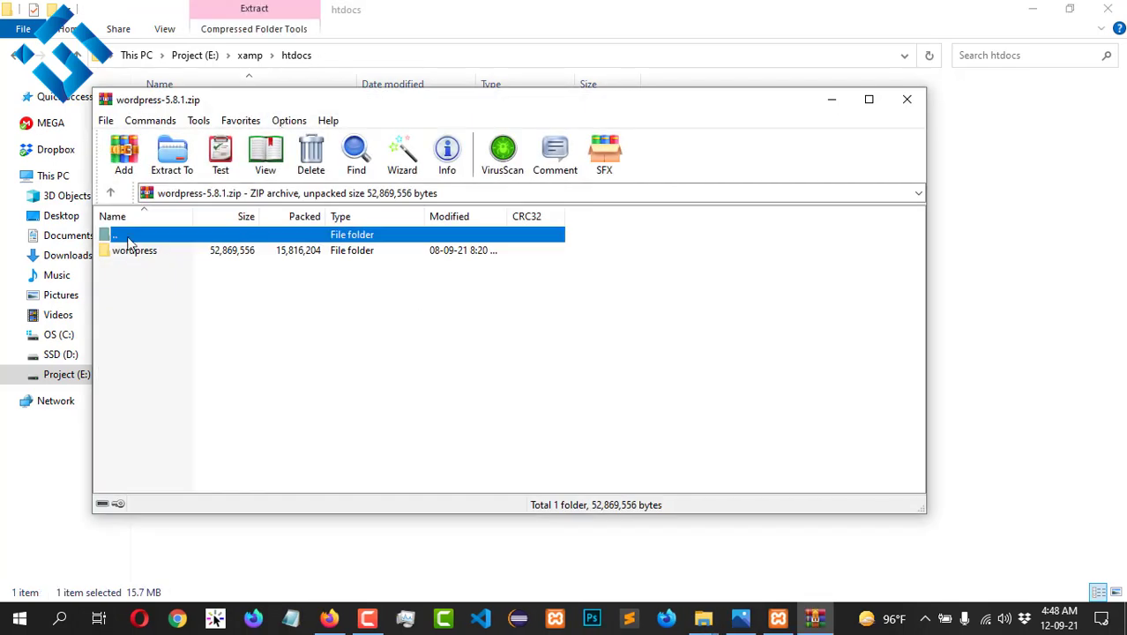
left_click(907, 99)
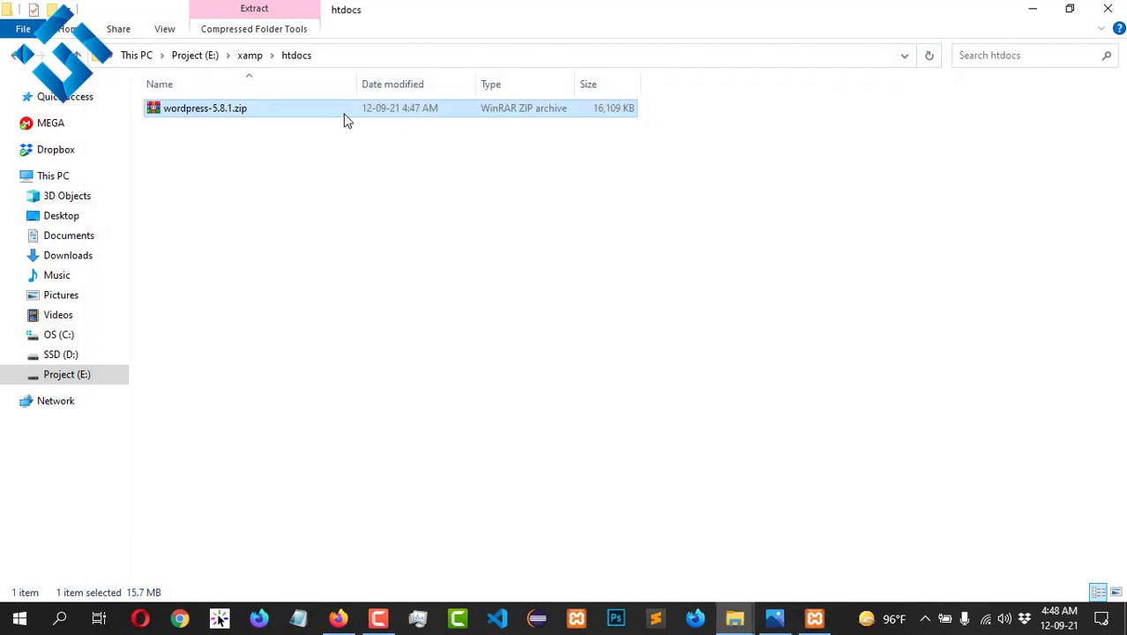
right_click(345, 112)
left_click(421, 218)
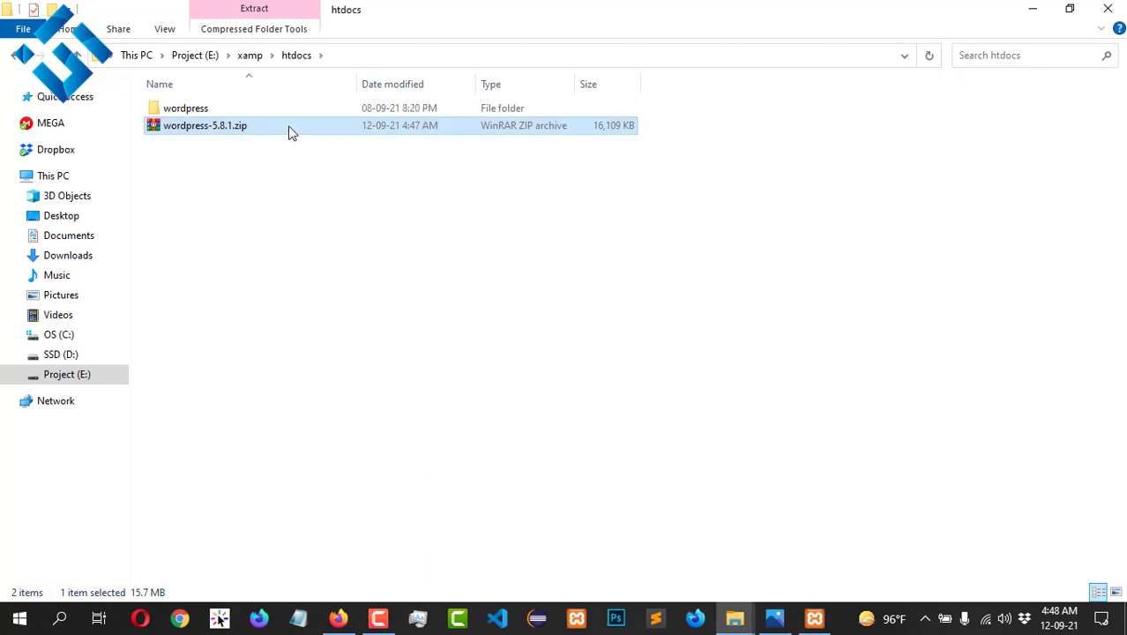
key("Delete")
left_click(274, 107)
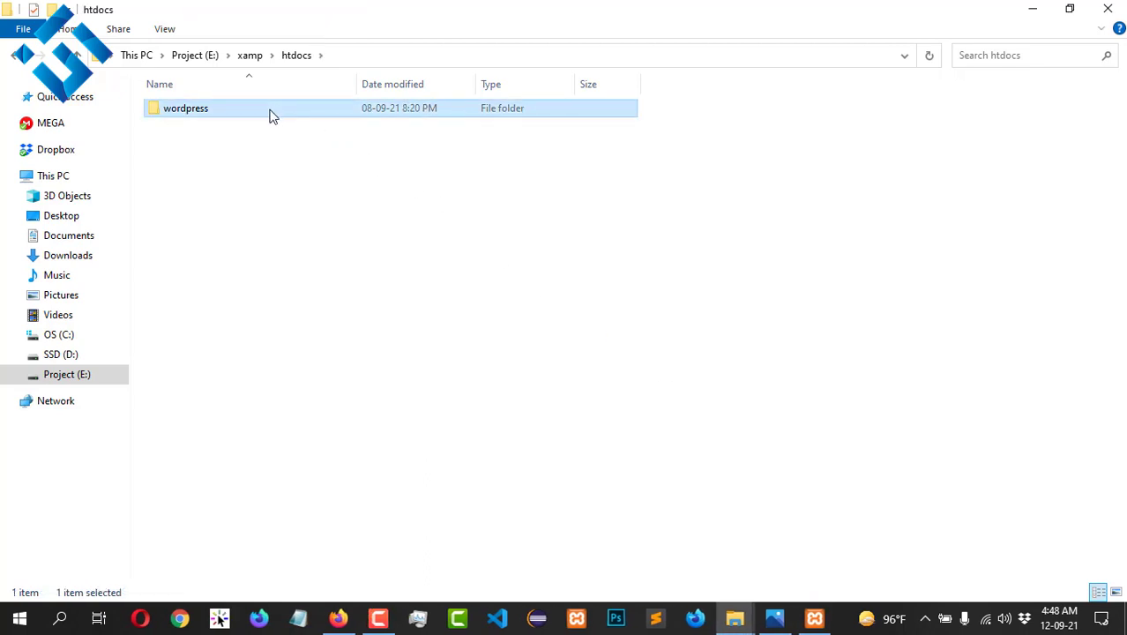
Step: Check the contents of the extracted wordpress folder in htdocs
double_click(273, 109)
key("BackSpace")
double_click(185, 110)
key("BackSpace")
Step: Rename the wordpress folder to abc and open it to confirm the files
right_click(187, 112)
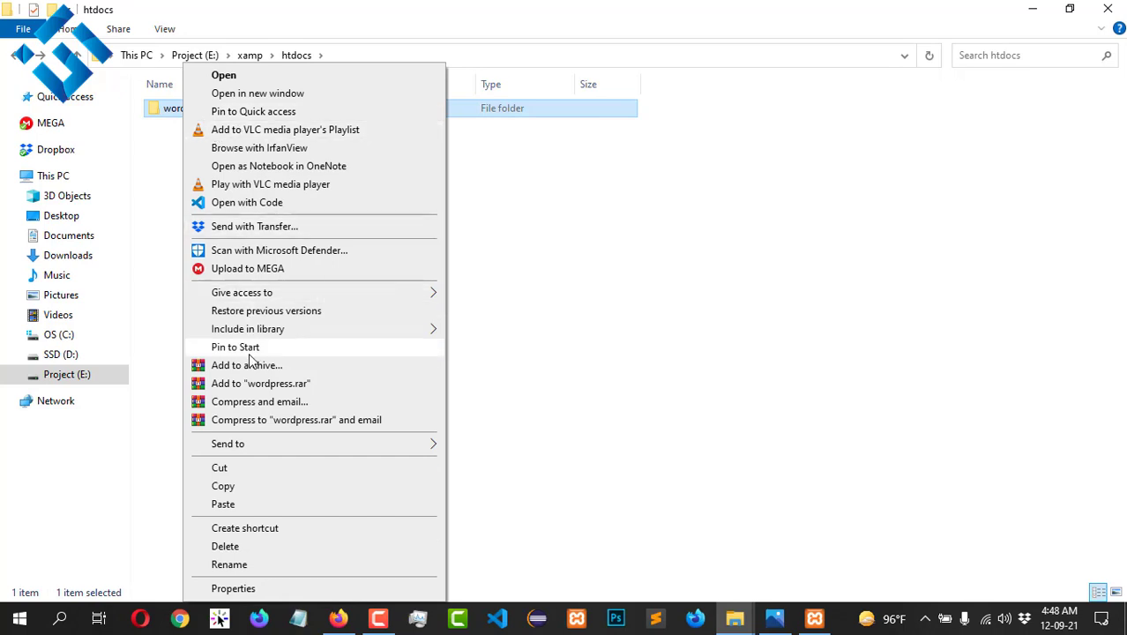
left_click(264, 565)
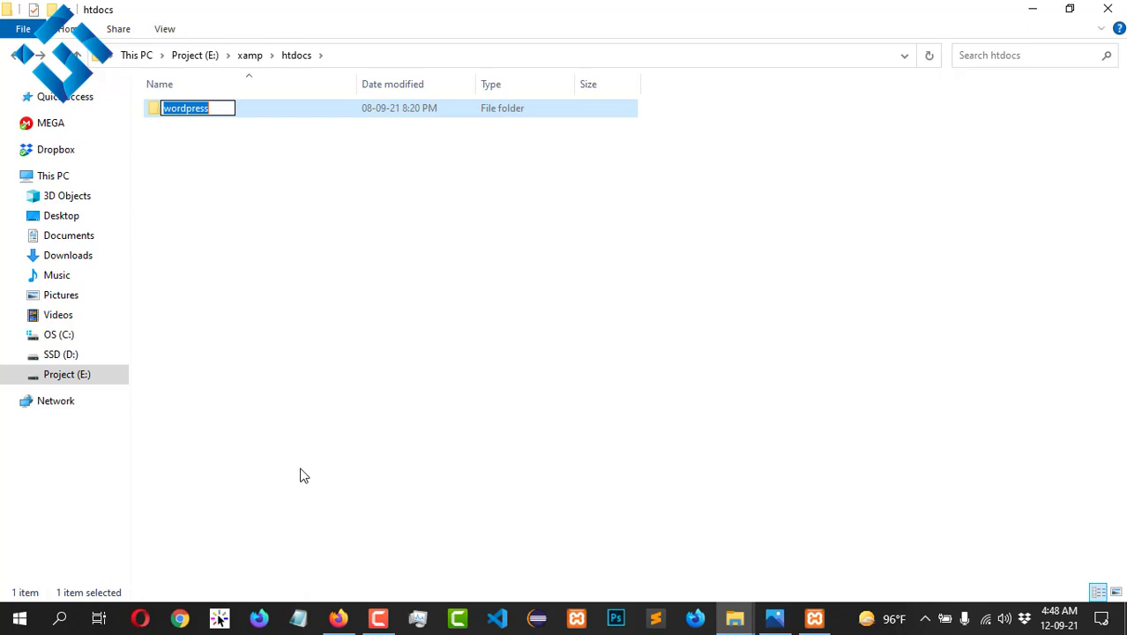
type("abc")
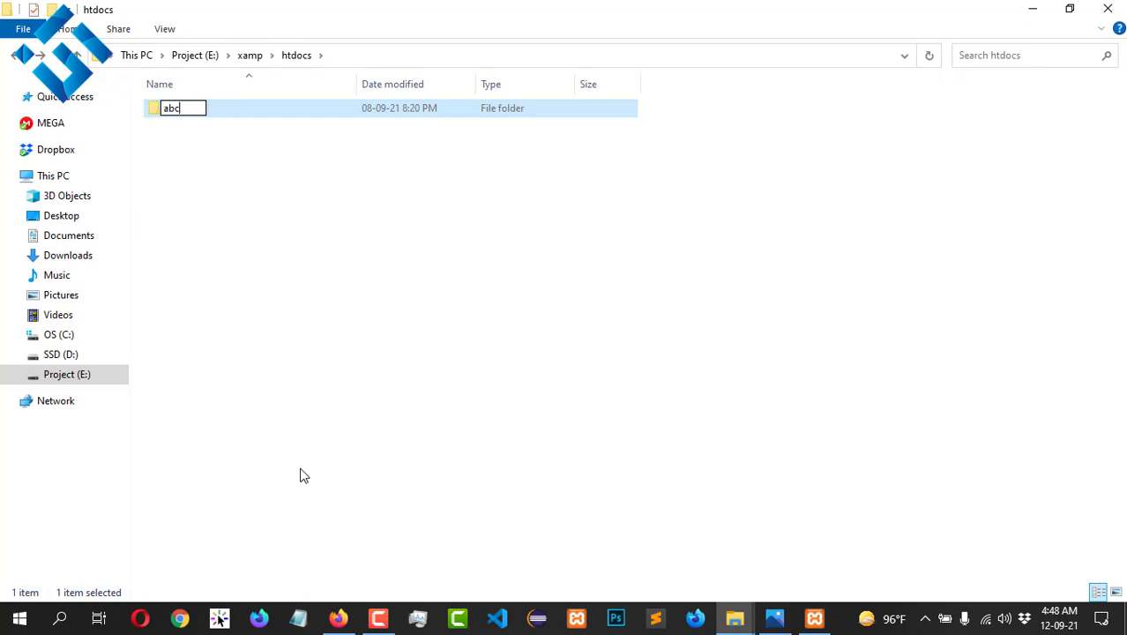
key("Return")
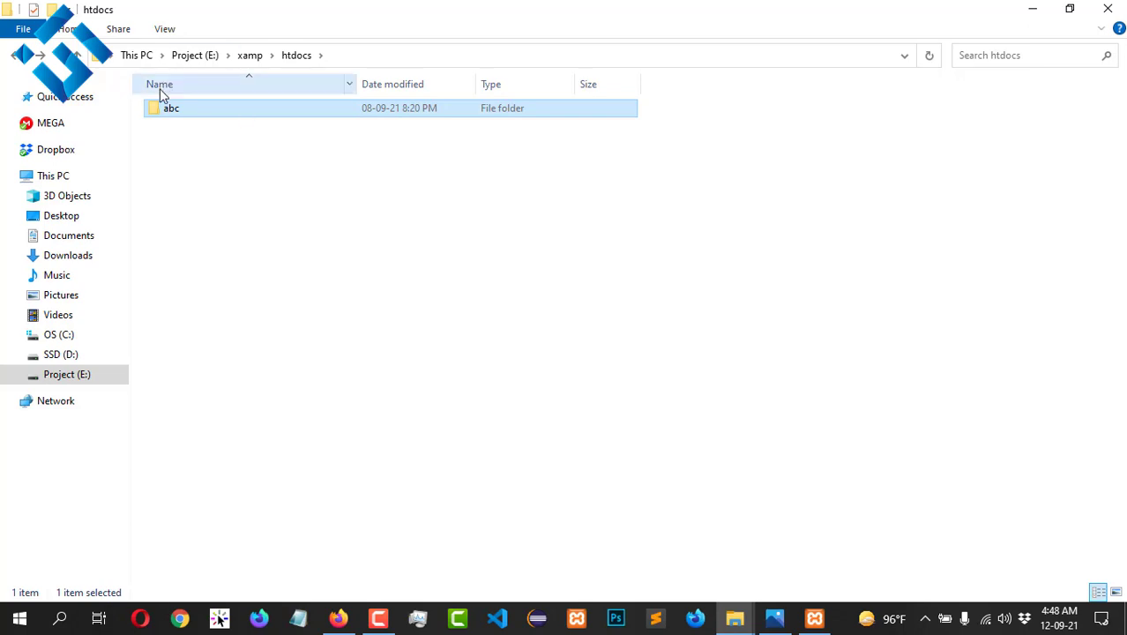
double_click(220, 109)
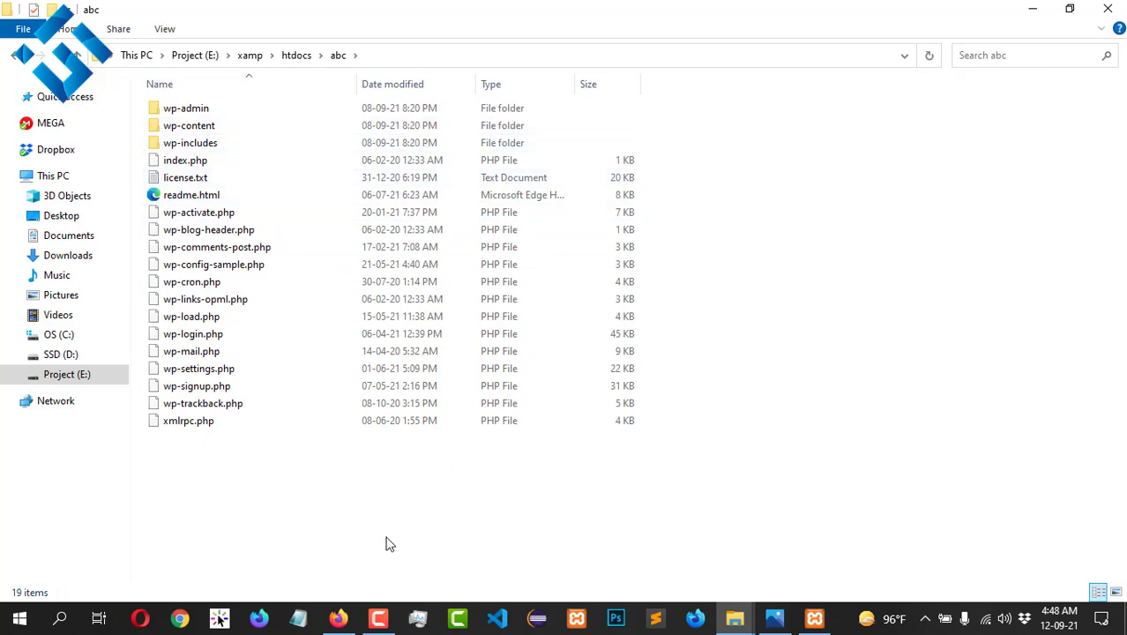
left_click(339, 618)
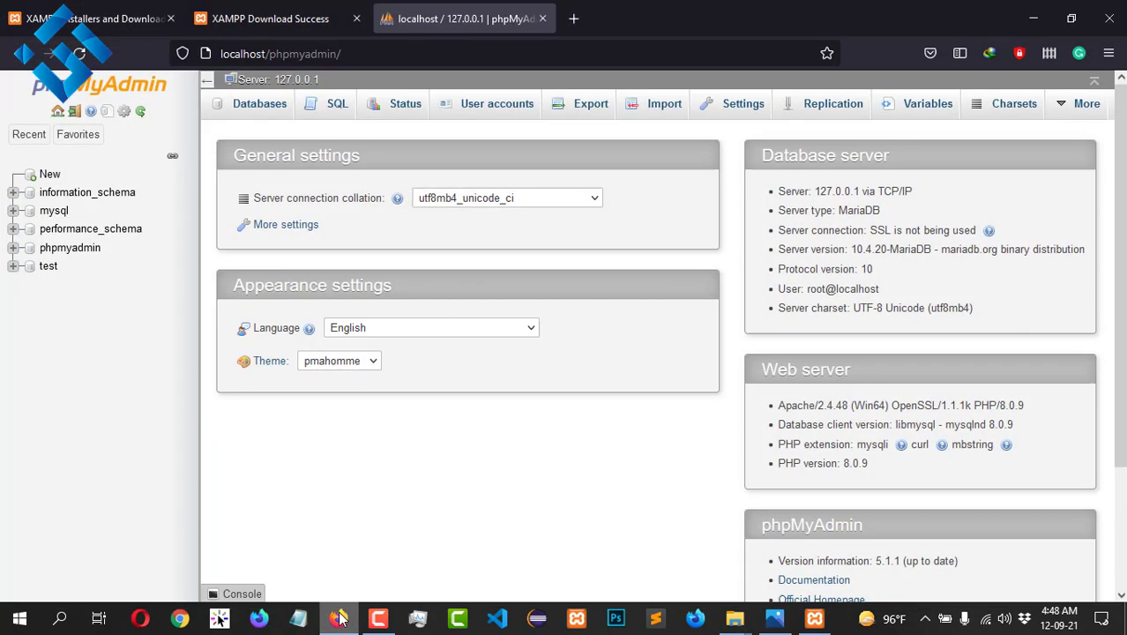
Step: Load localhost/abc in a new Firefox tab
left_click(573, 19)
type("lo")
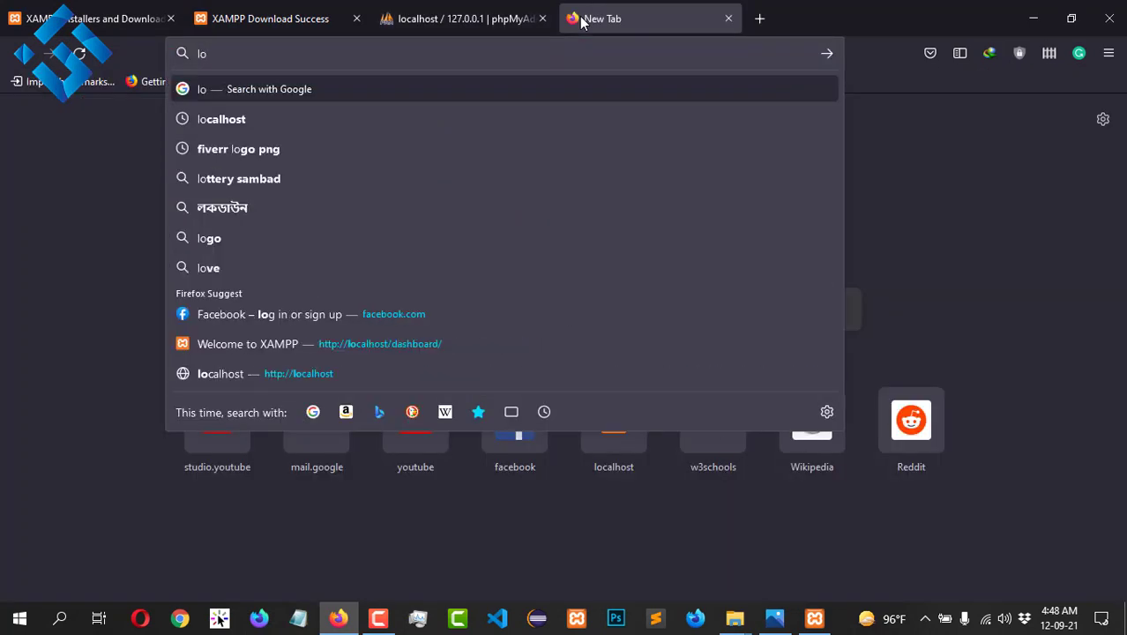
key("Down")
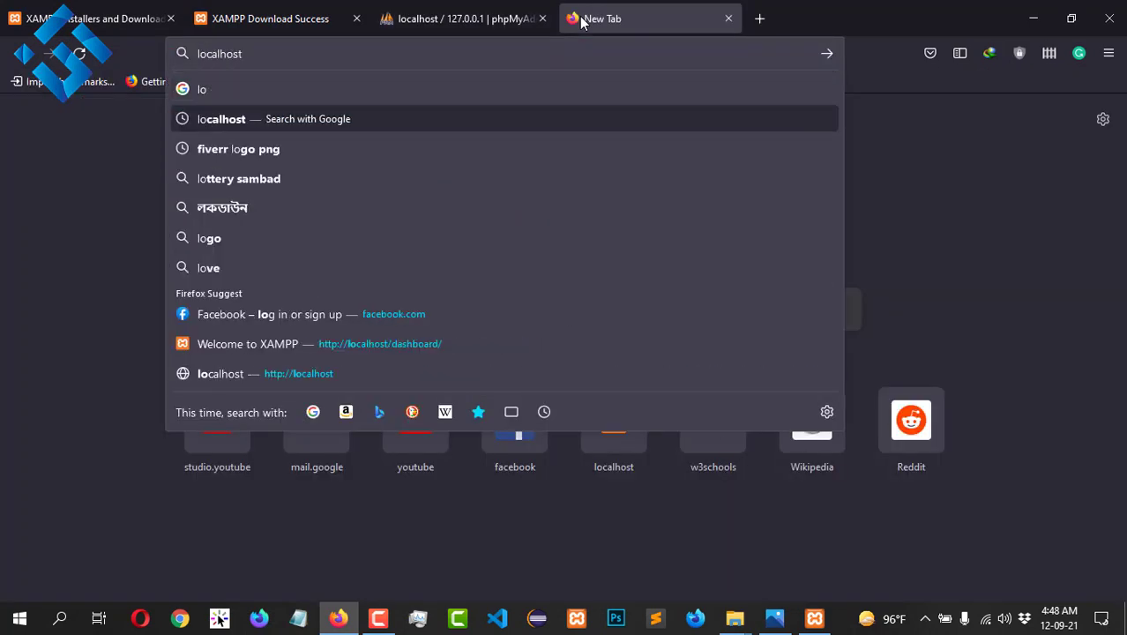
type("/abc")
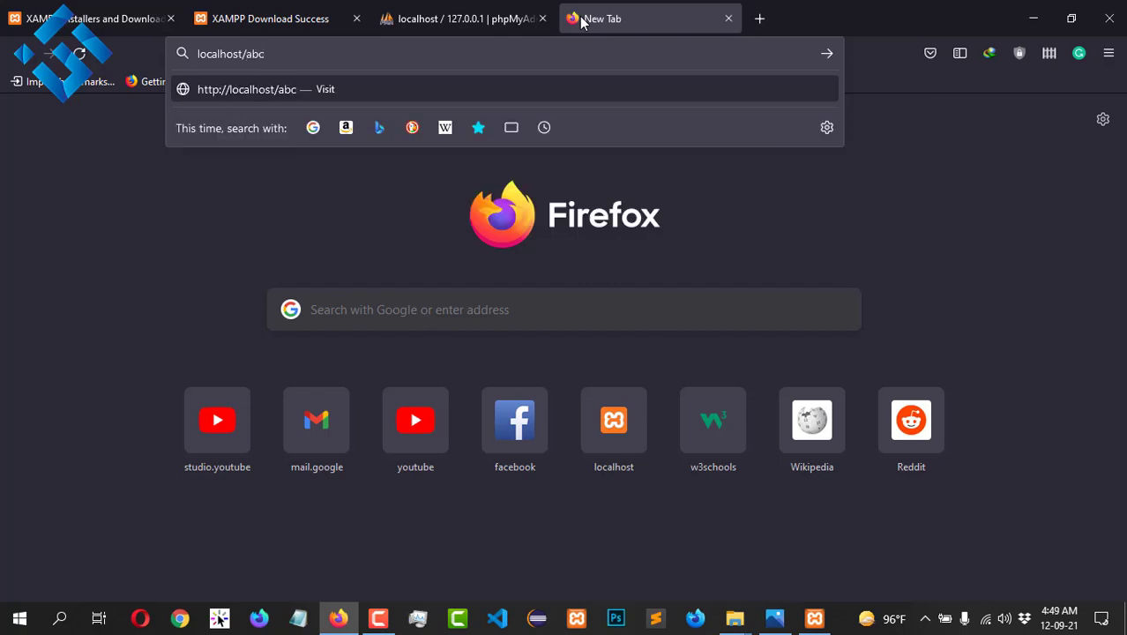
key("Return")
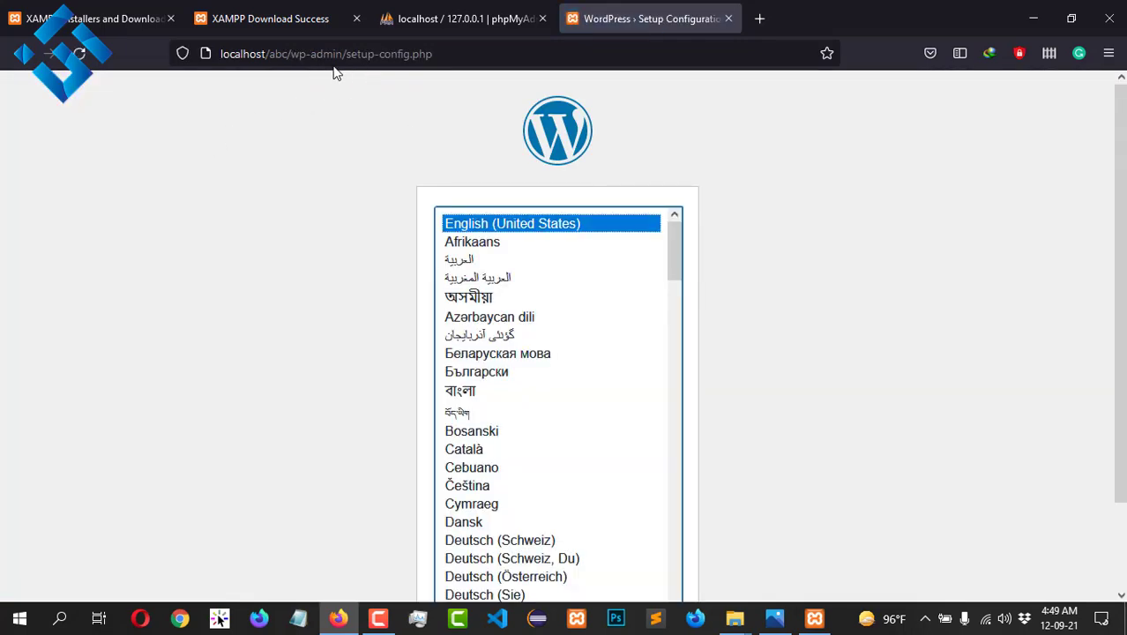
Step: Keep English (United States) as the setup language and continue
scroll(664, 255, "down", 5)
scroll(1066, 262, "down", 2)
scroll(730, 260, "up", 2)
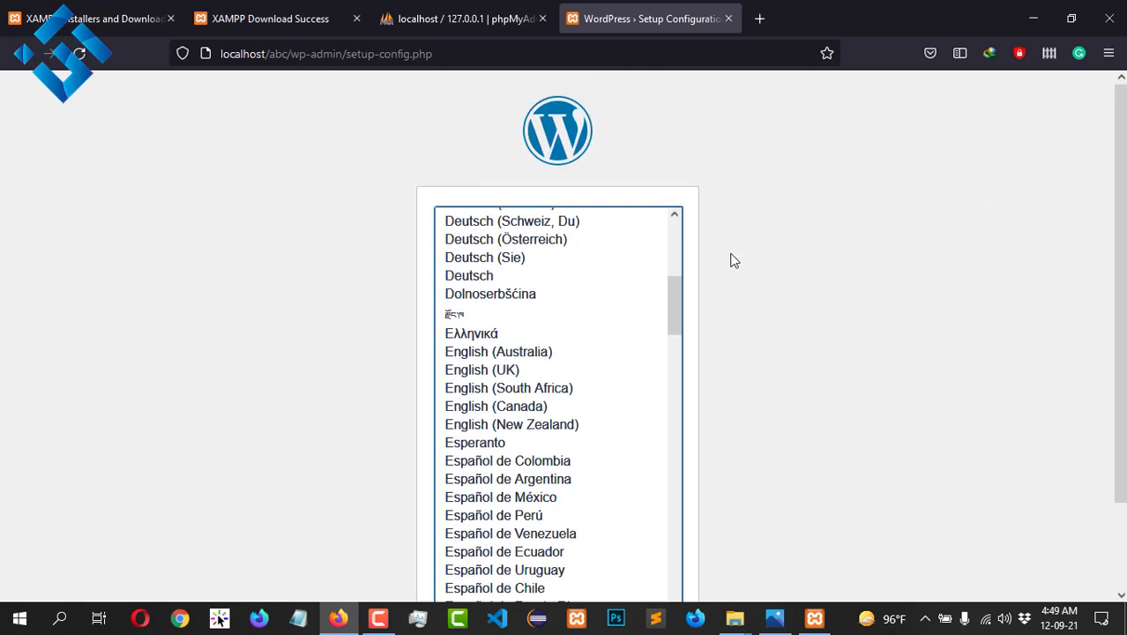
scroll(730, 210, "down", 2)
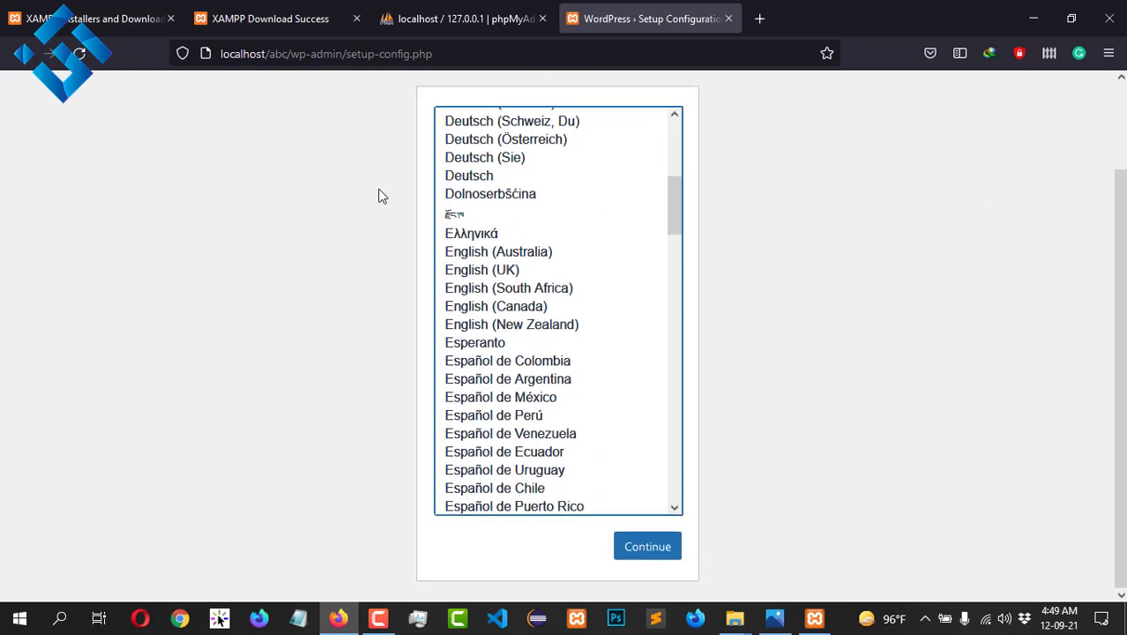
scroll(366, 196, "up", 2)
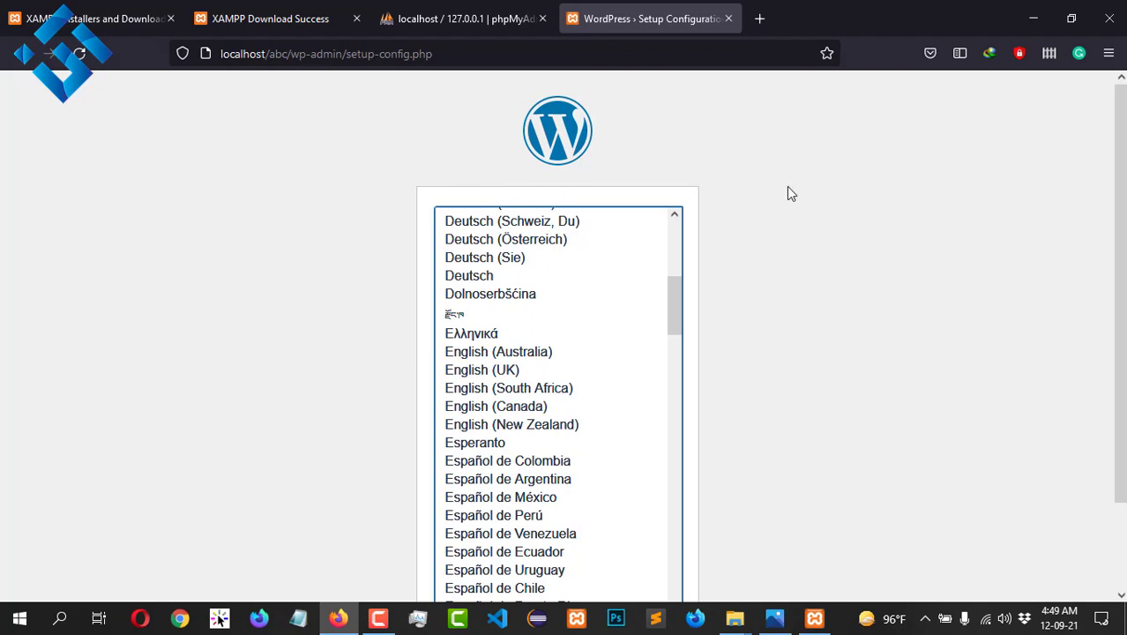
scroll(787, 191, "down", 2)
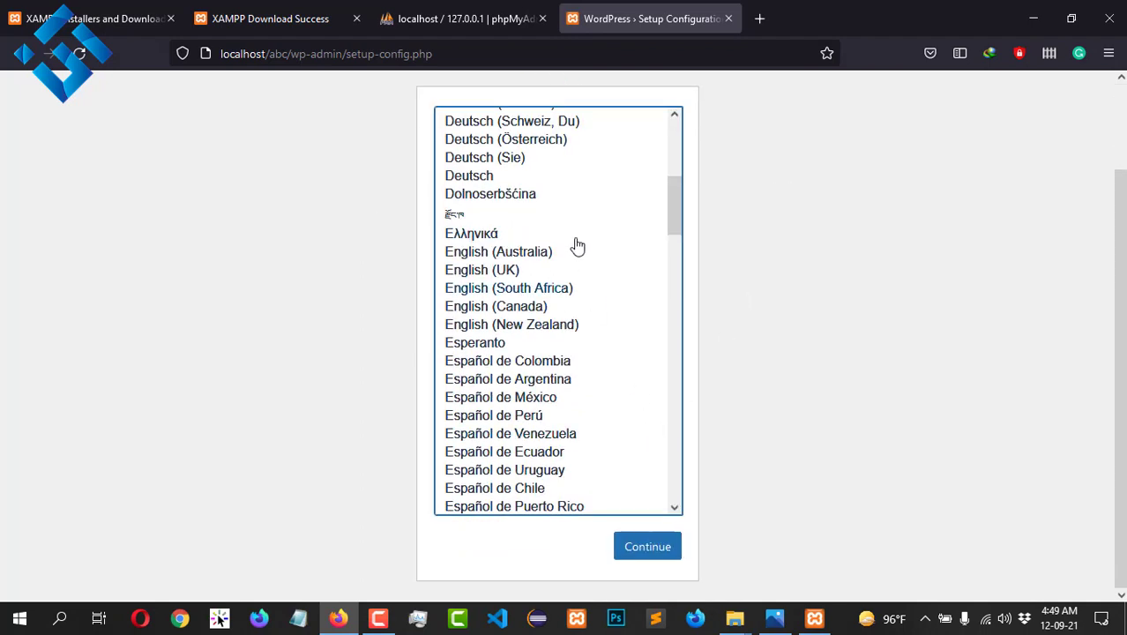
scroll(556, 216, "up", 5)
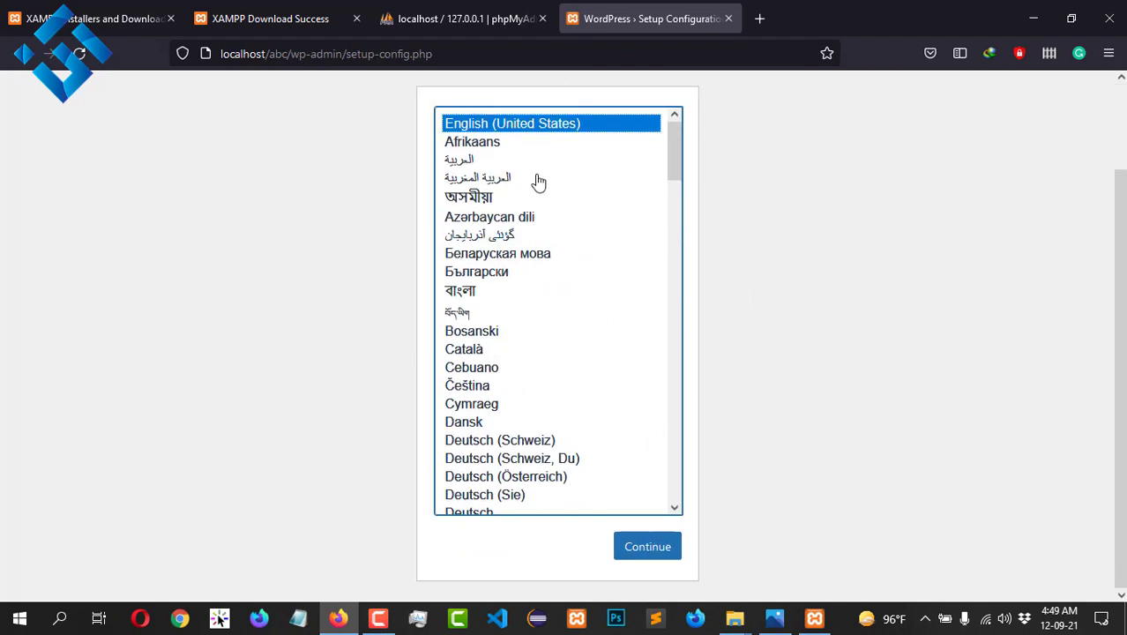
left_click(646, 552)
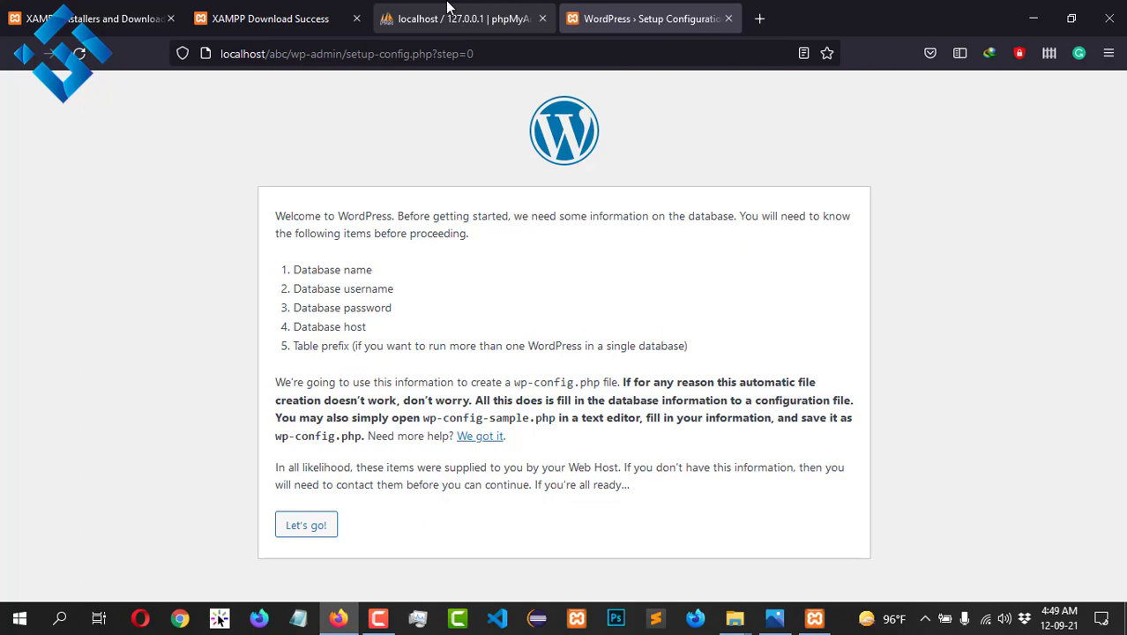
Step: Create the database 'abc' via New in phpMyAdmin, then return to the WordPress setup tab
left_click(448, 11)
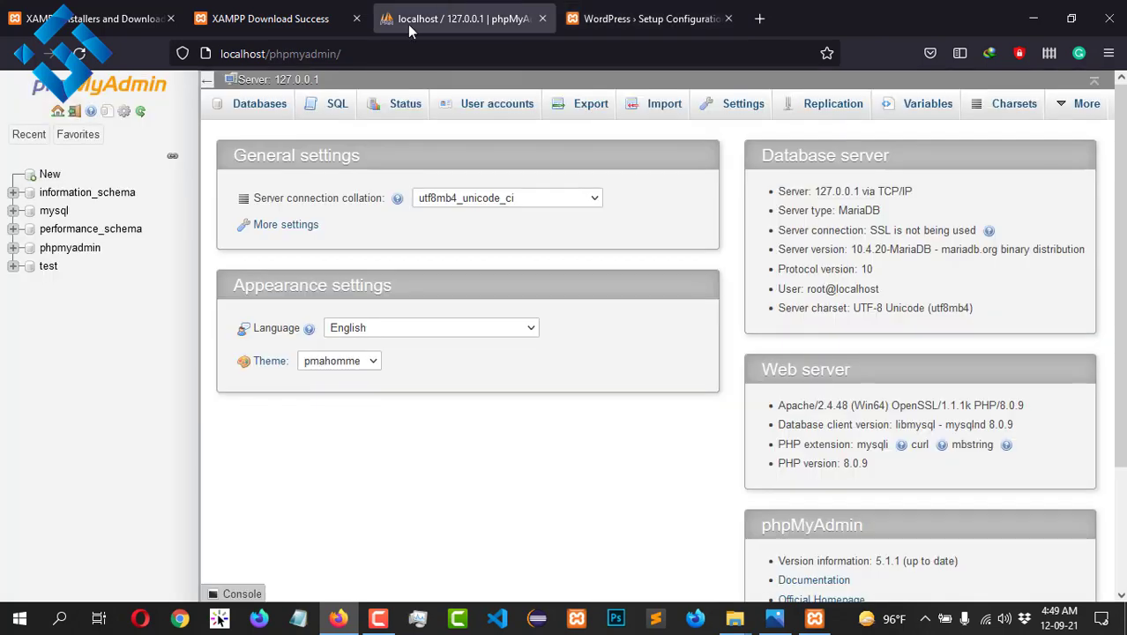
left_click(44, 174)
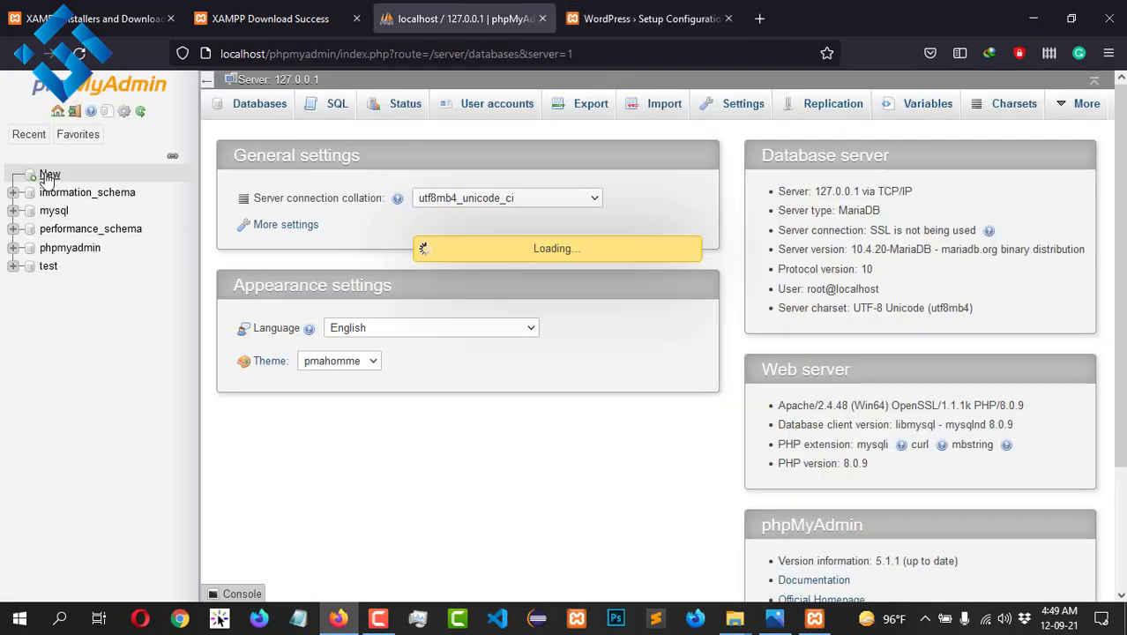
left_click(300, 218)
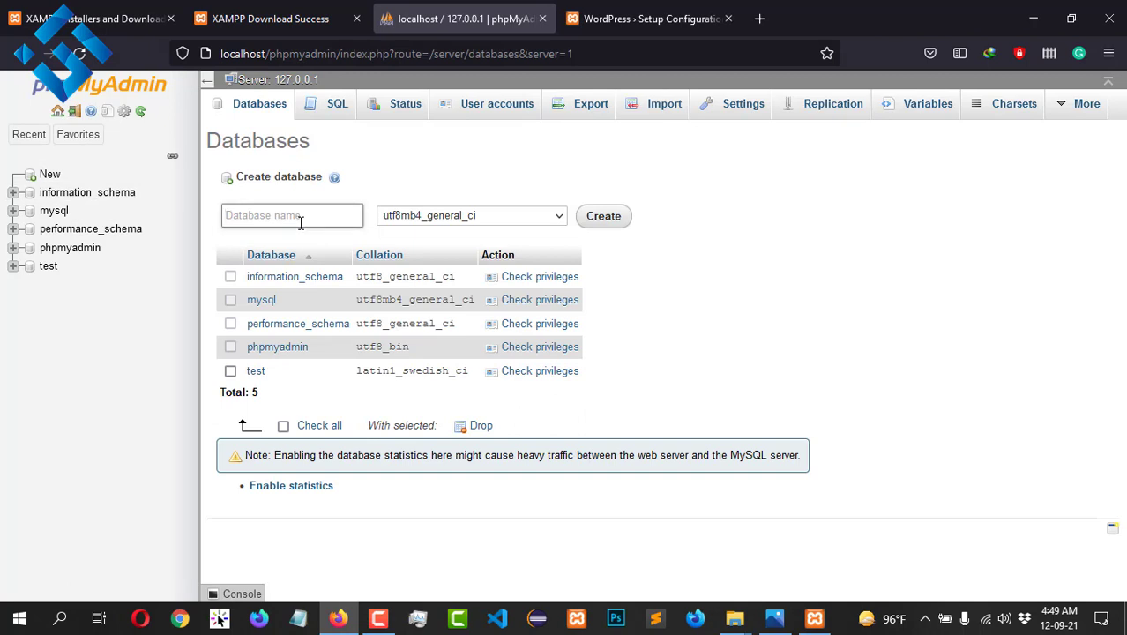
type("abc")
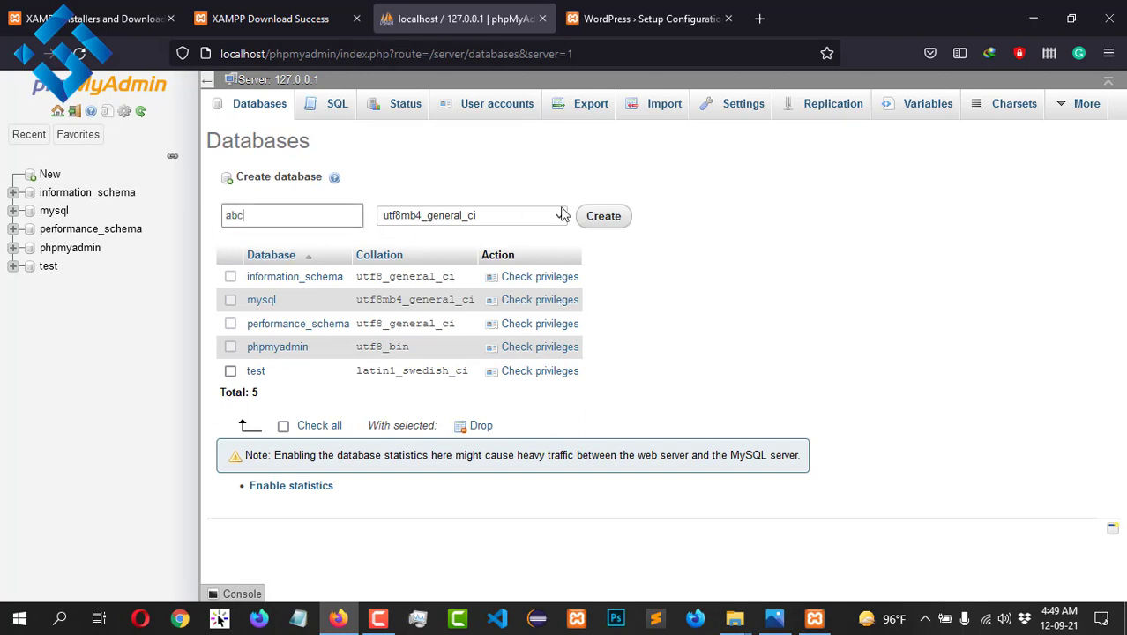
left_click(601, 218)
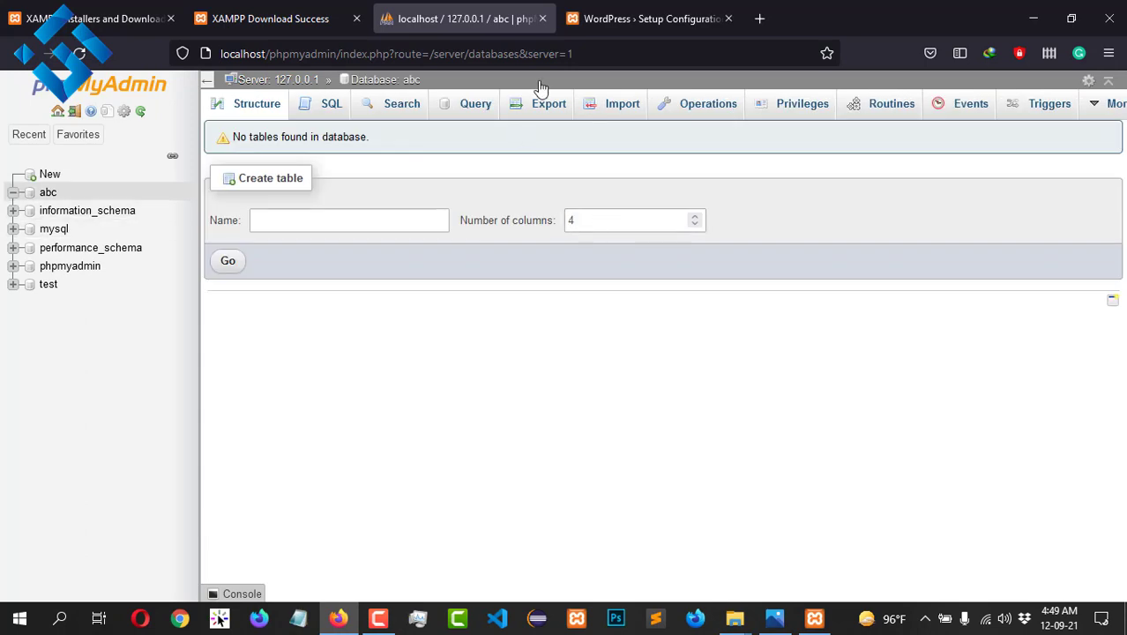
left_click(648, 19)
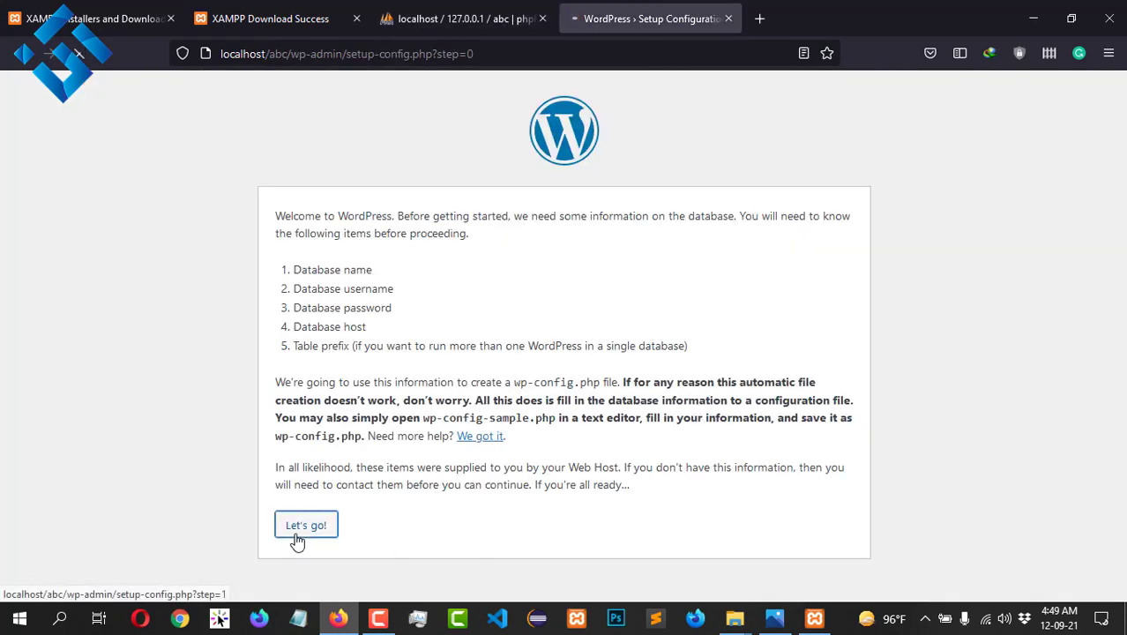
Step: Enter database name abc, username root and an empty password, then submit
left_click(297, 533)
left_click(494, 258)
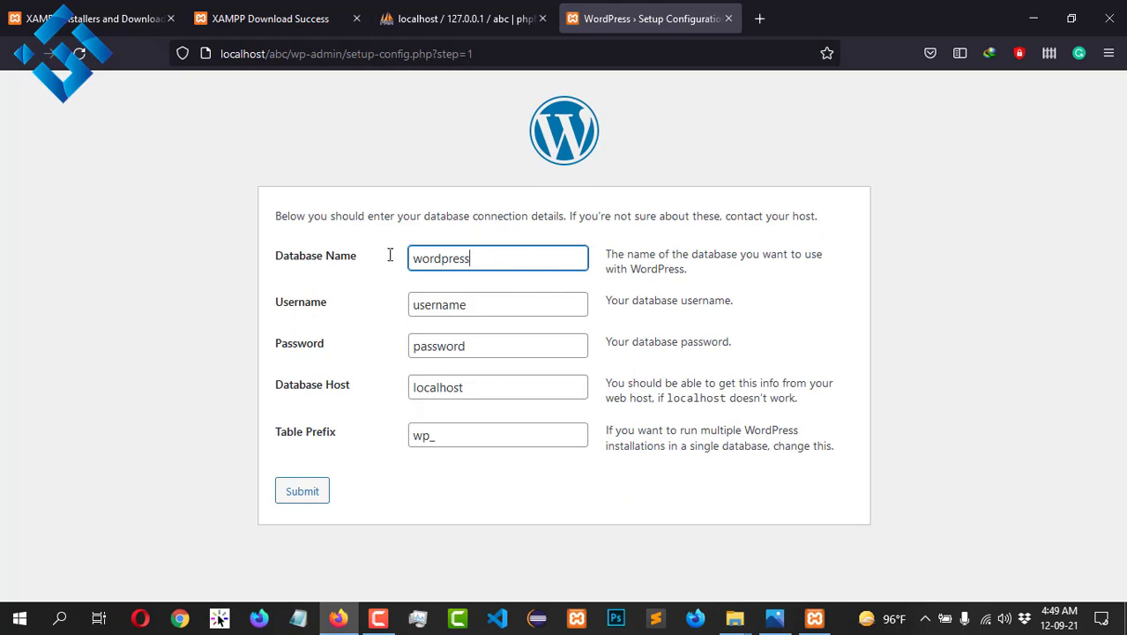
key("ctrl+a")
type("a")
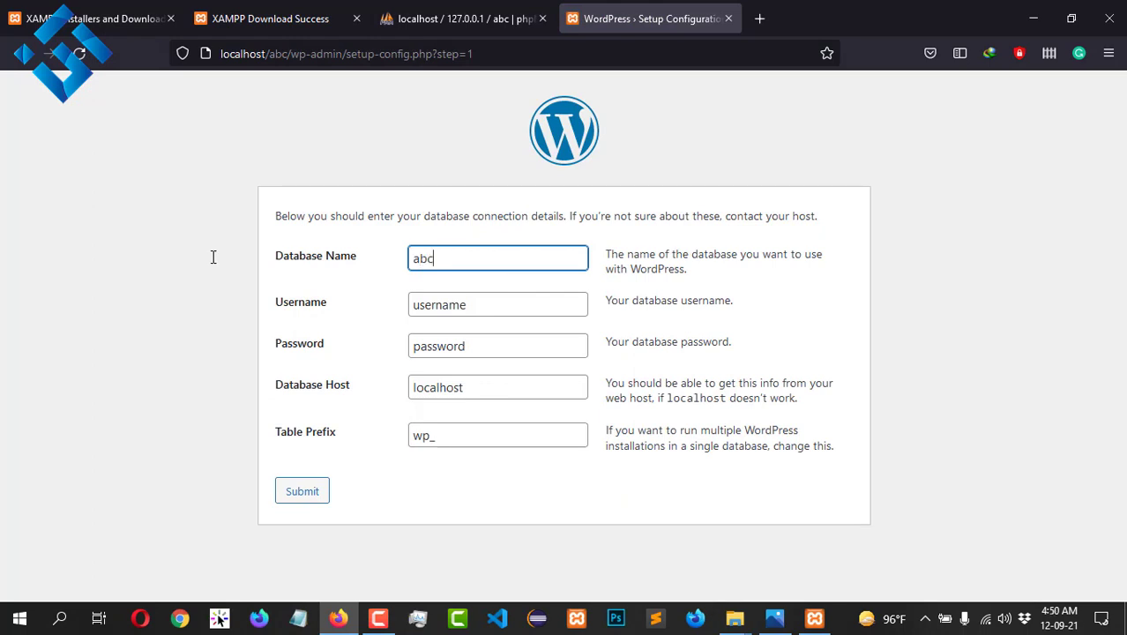
left_click(493, 312)
key("ctrl+a")
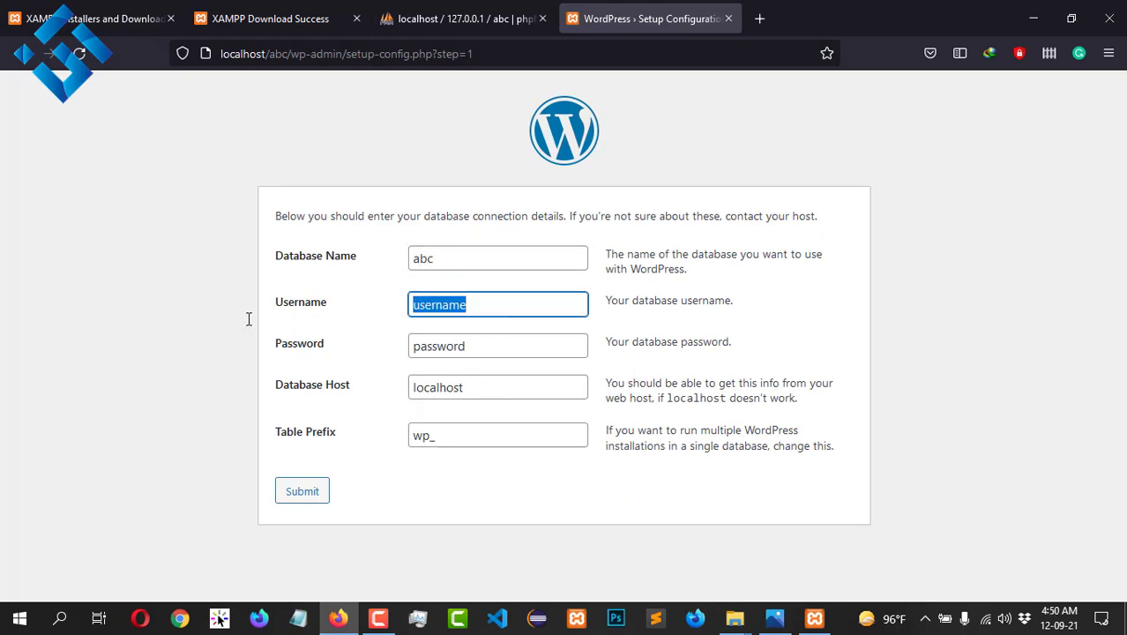
type("root")
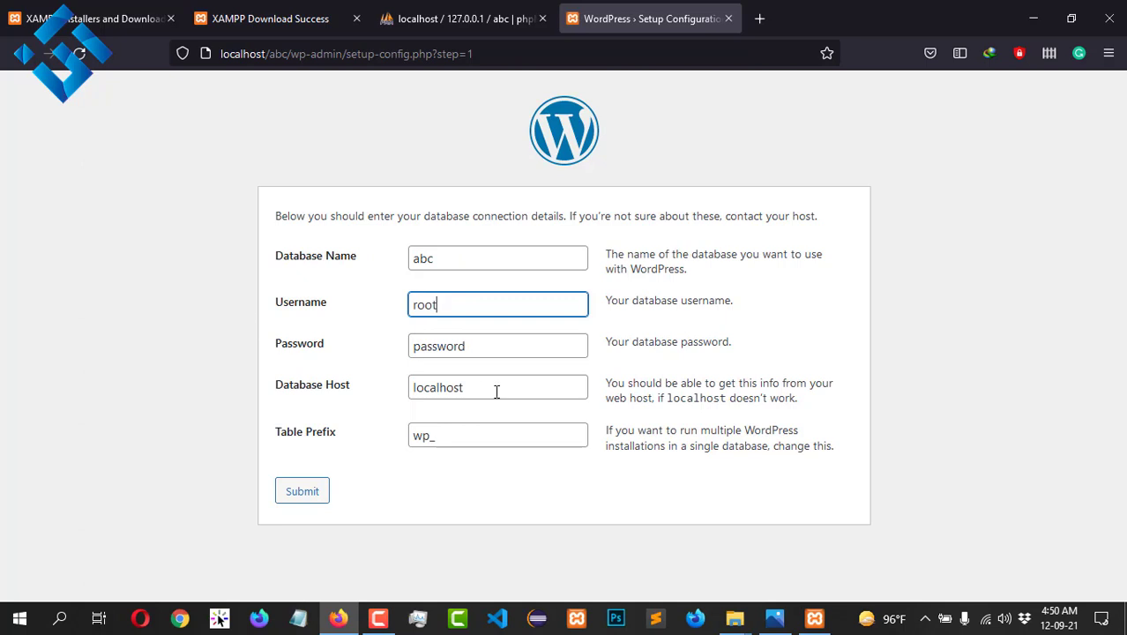
left_click(503, 353)
key("ctrl+a")
key("BackSpace")
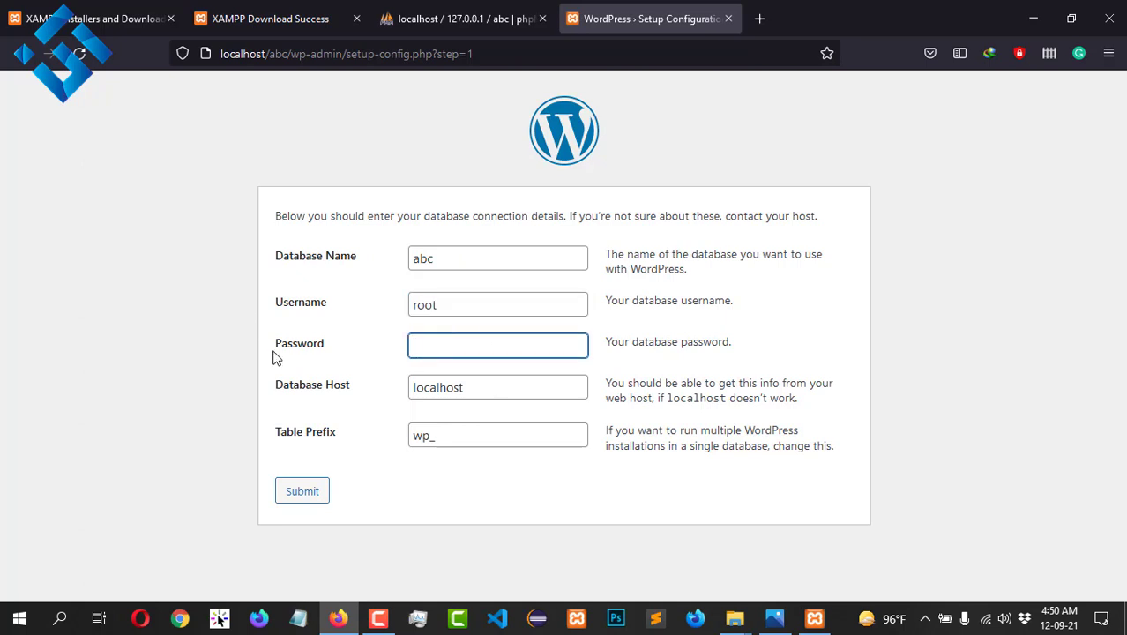
left_click(316, 499)
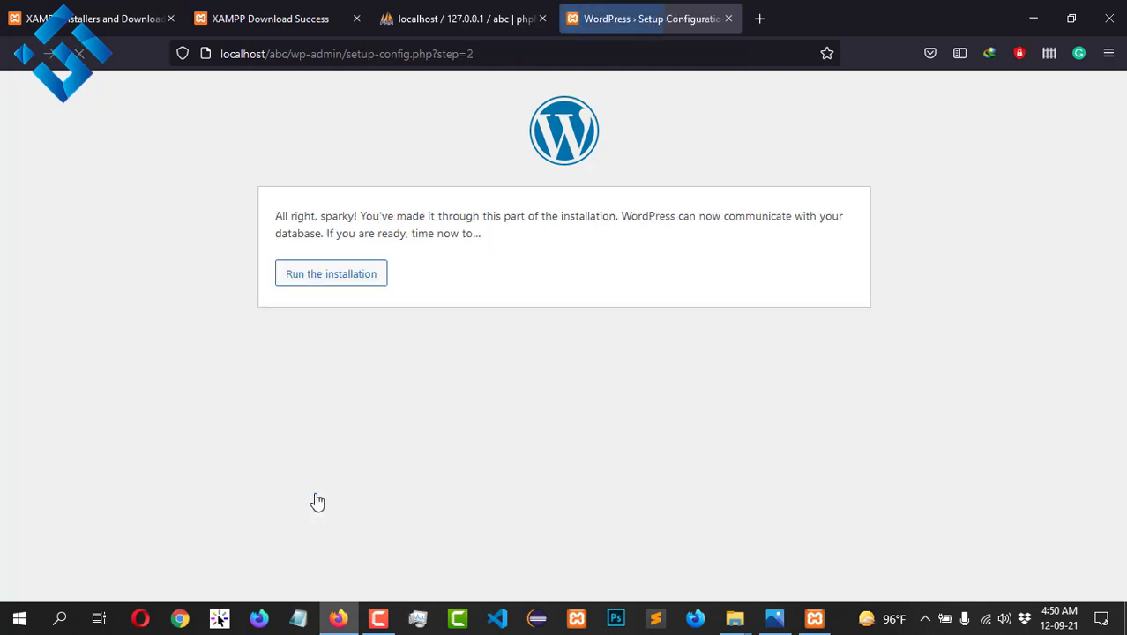
Step: Fill in admin username 'admin' and a weak password, accept it, and submit the install form
left_click(311, 280)
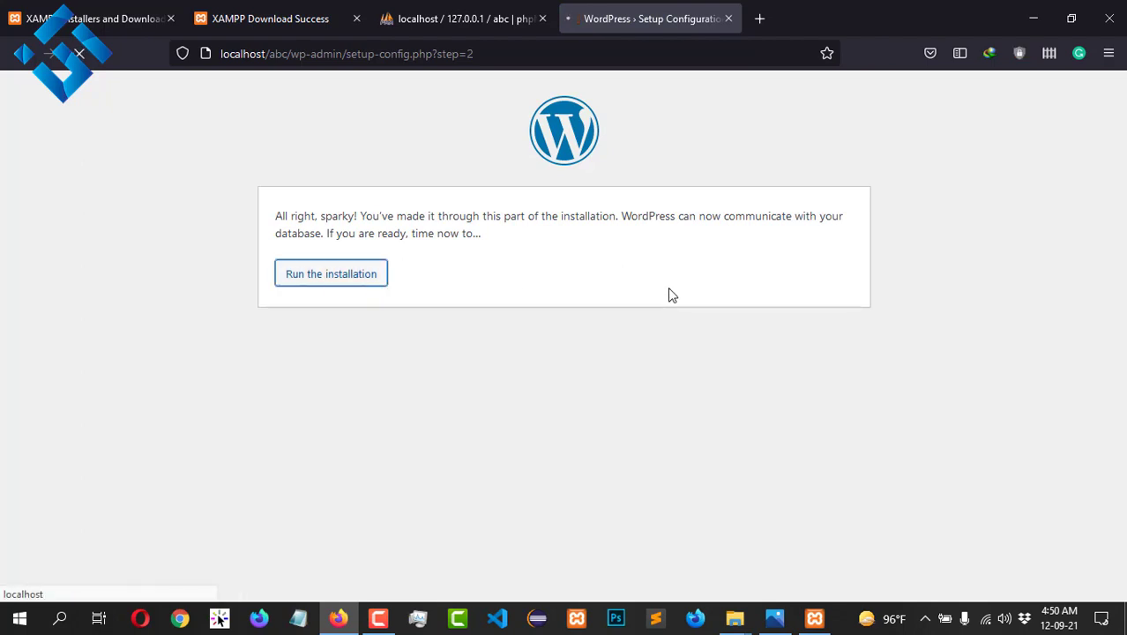
scroll(644, 303, "down", 2)
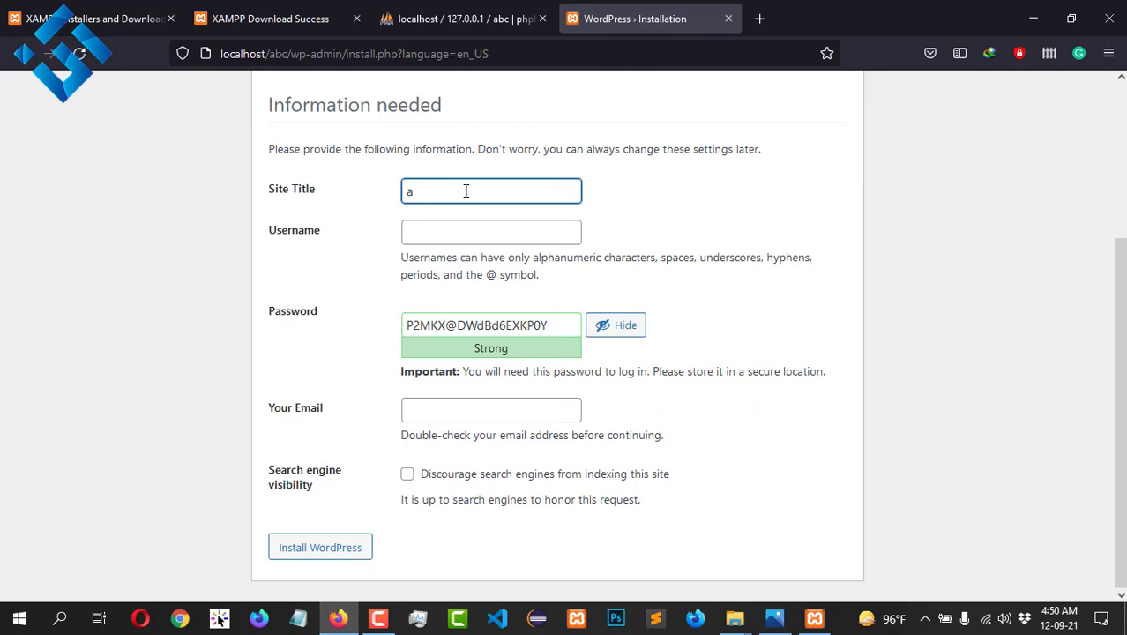
left_click(451, 231)
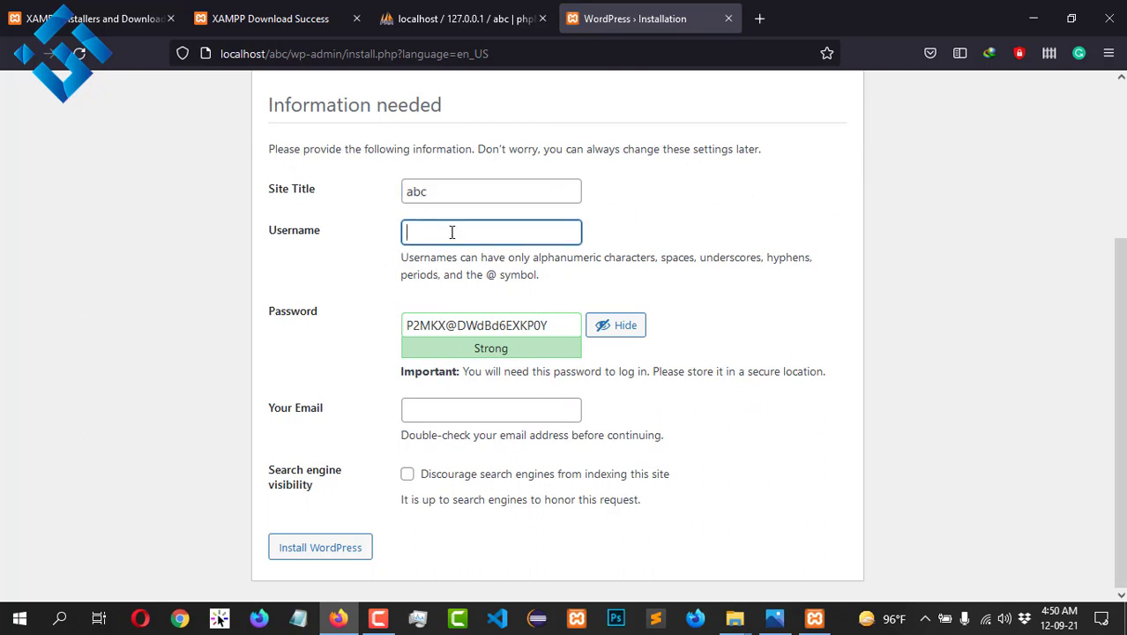
type("admin")
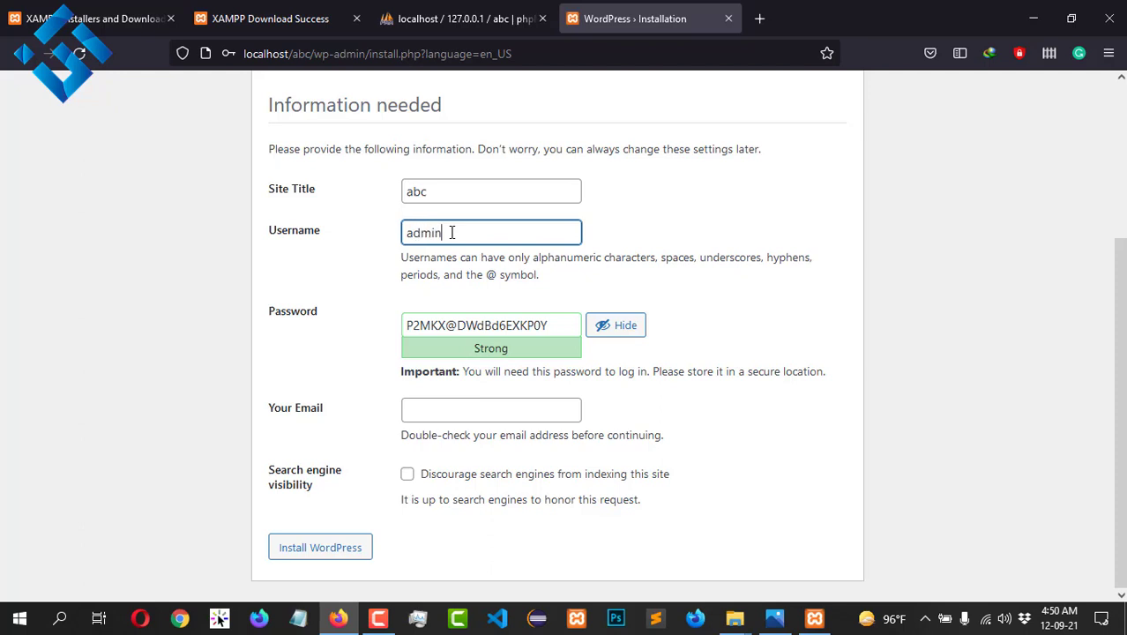
left_click_drag(563, 327, 97, 321)
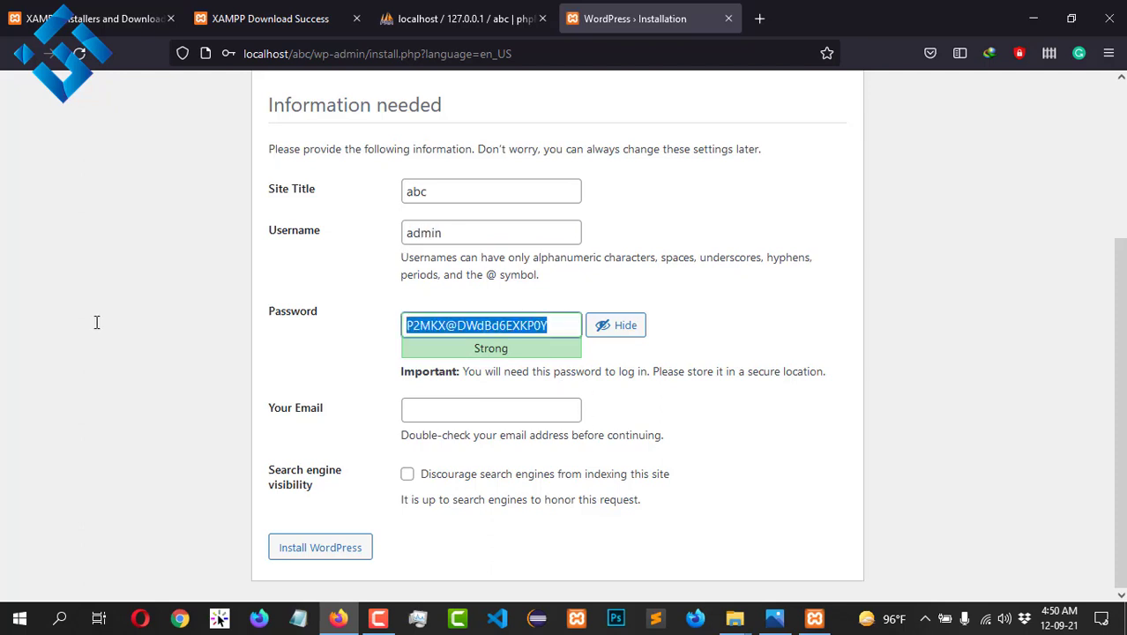
type("admin")
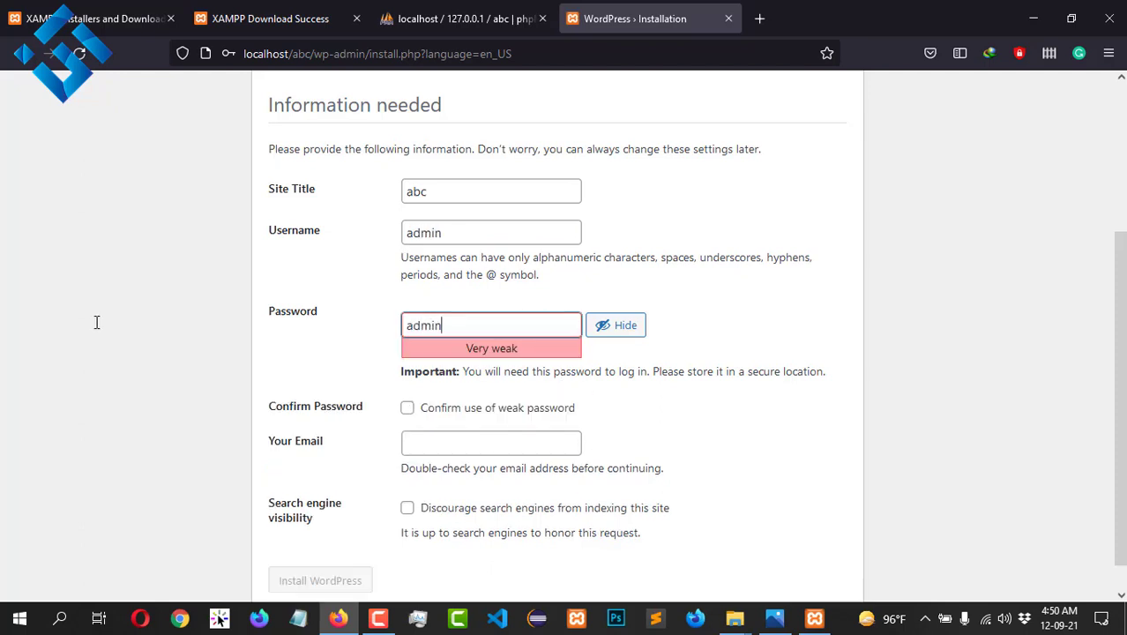
scroll(379, 361, "down", 1)
left_click(406, 375)
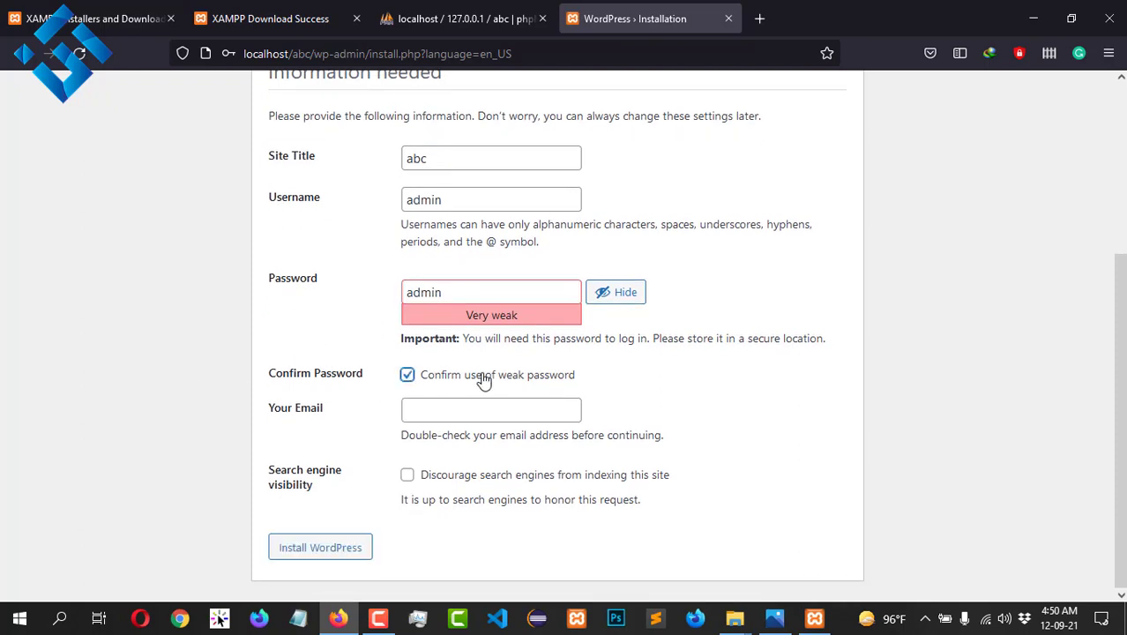
left_click(345, 552)
left_click(454, 258)
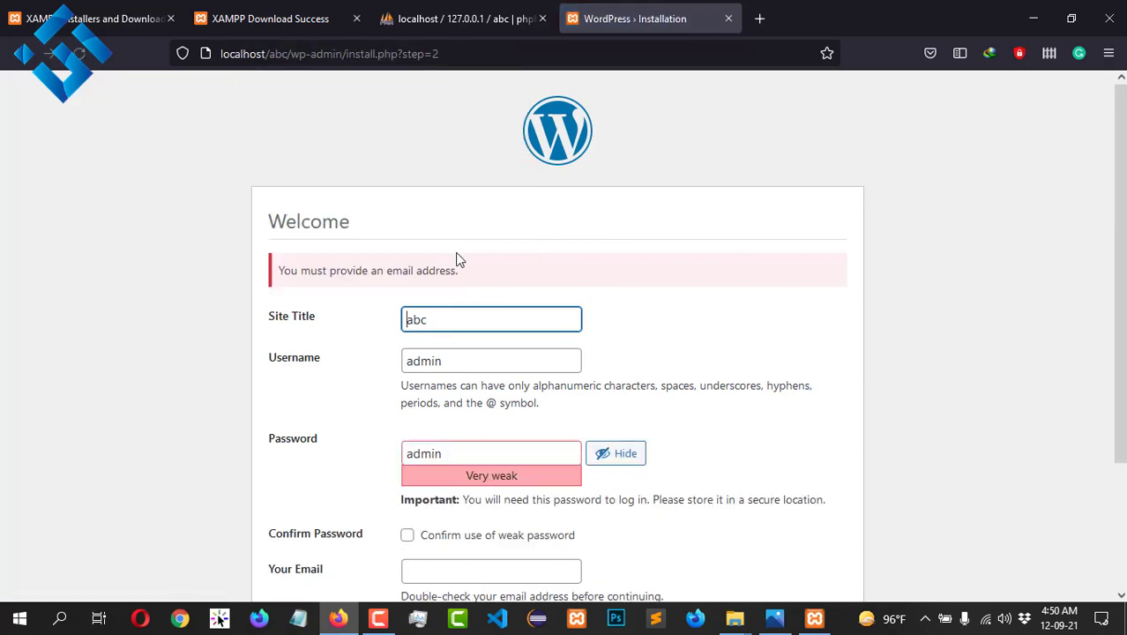
Step: Add the admin email, re-confirm the weak password and resubmit the installation
scroll(581, 377, "down", 1)
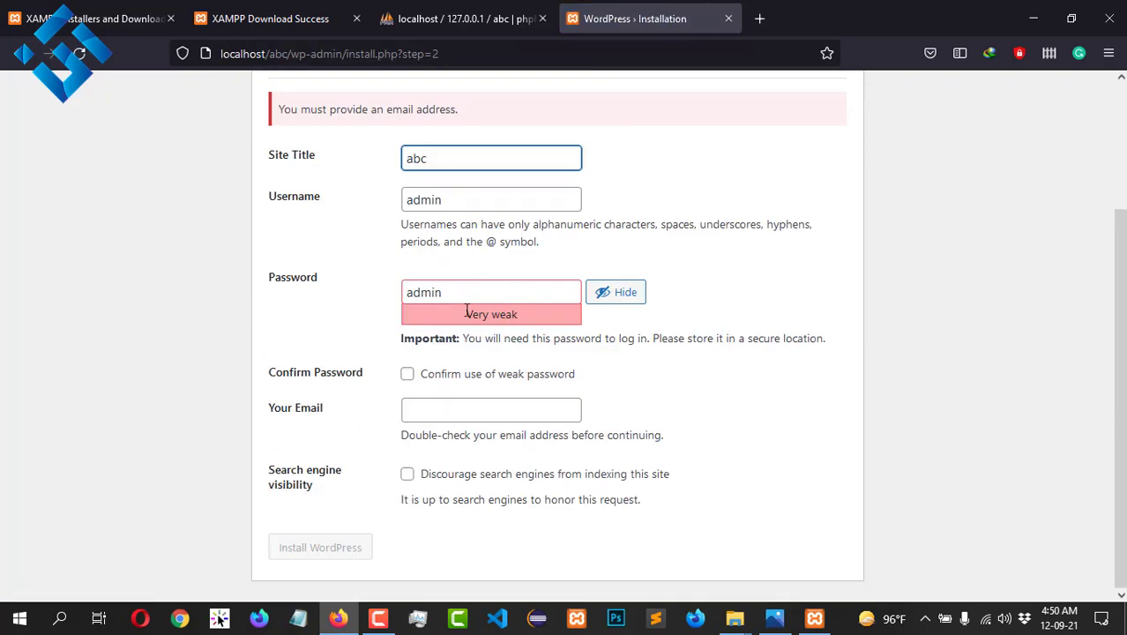
left_click(477, 404)
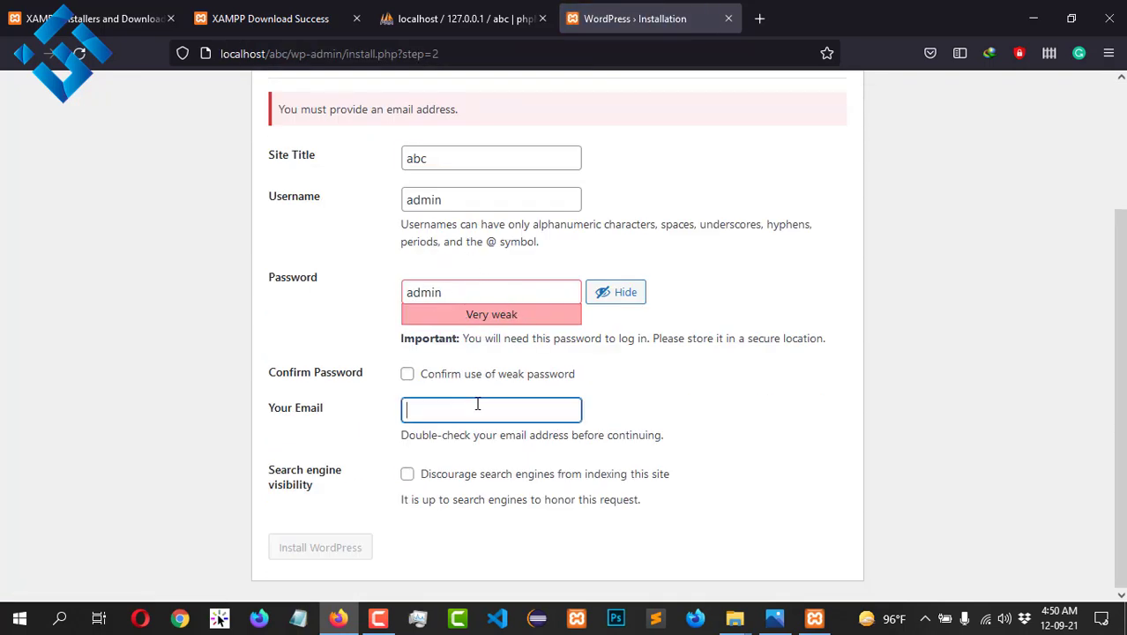
left_click(571, 499)
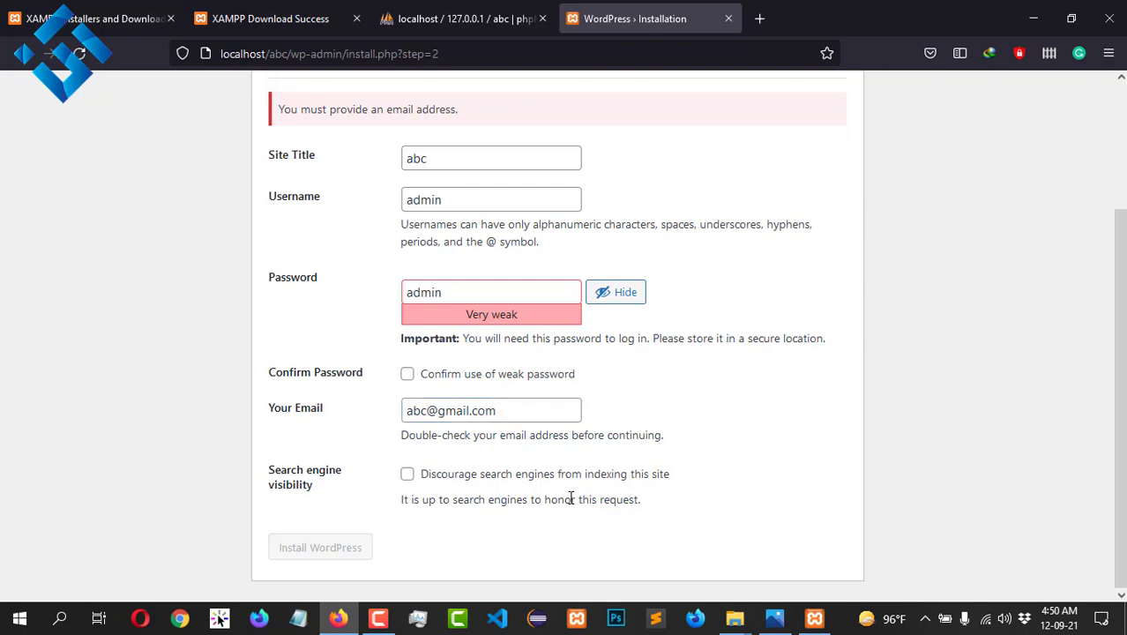
left_click(408, 376)
left_click(360, 546)
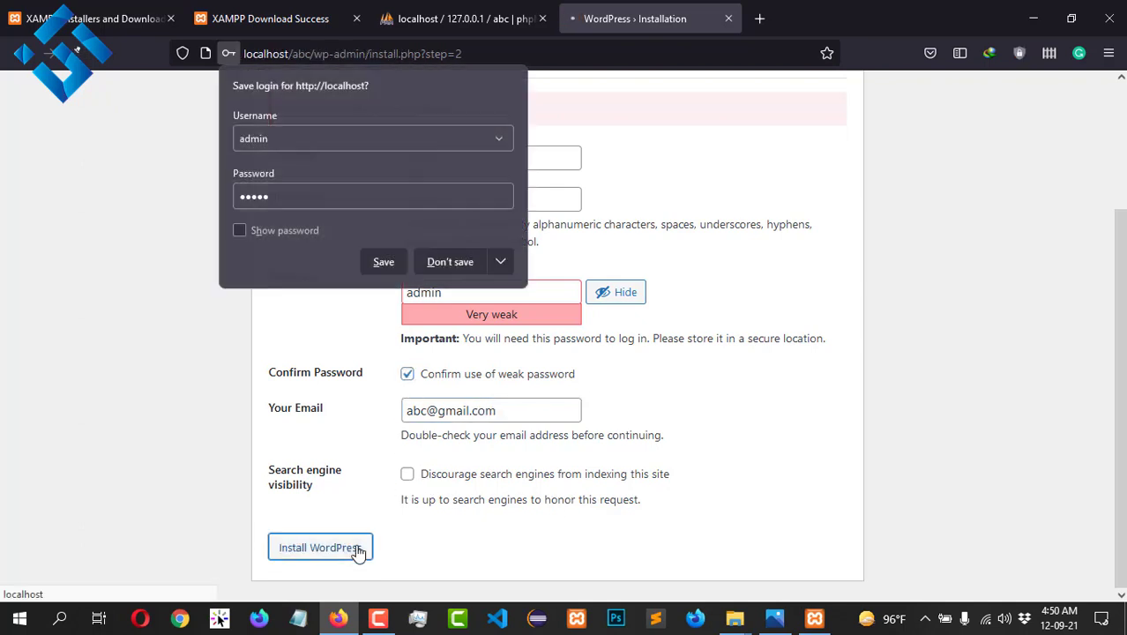
left_click(486, 263)
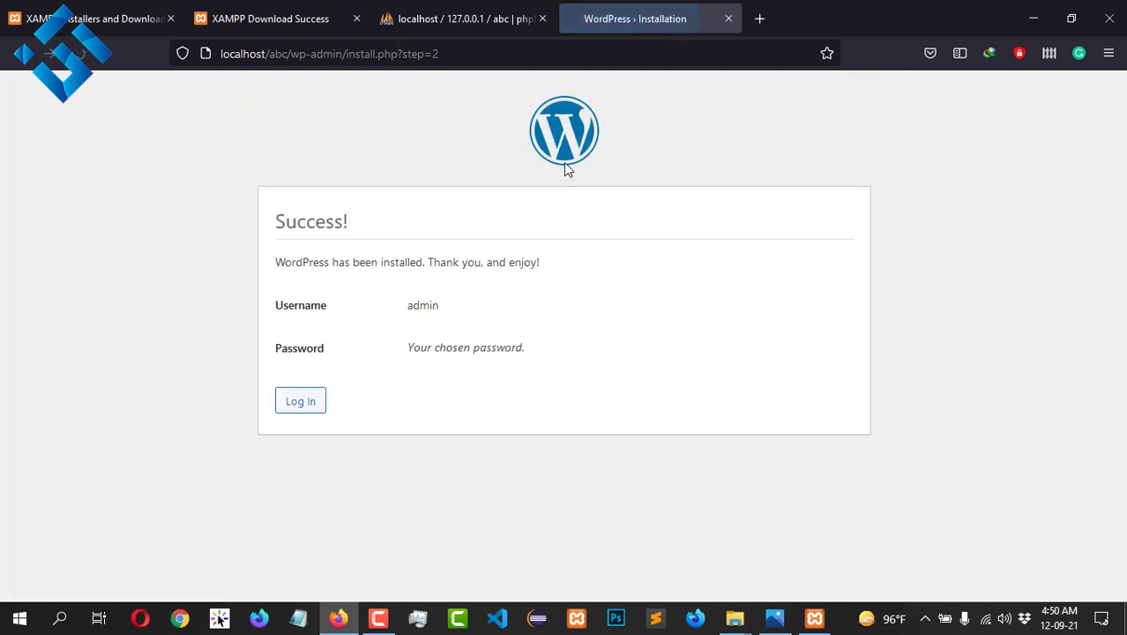
Step: Log in as admin with the account password, declining Firefox's save-login prompt
left_click(304, 404)
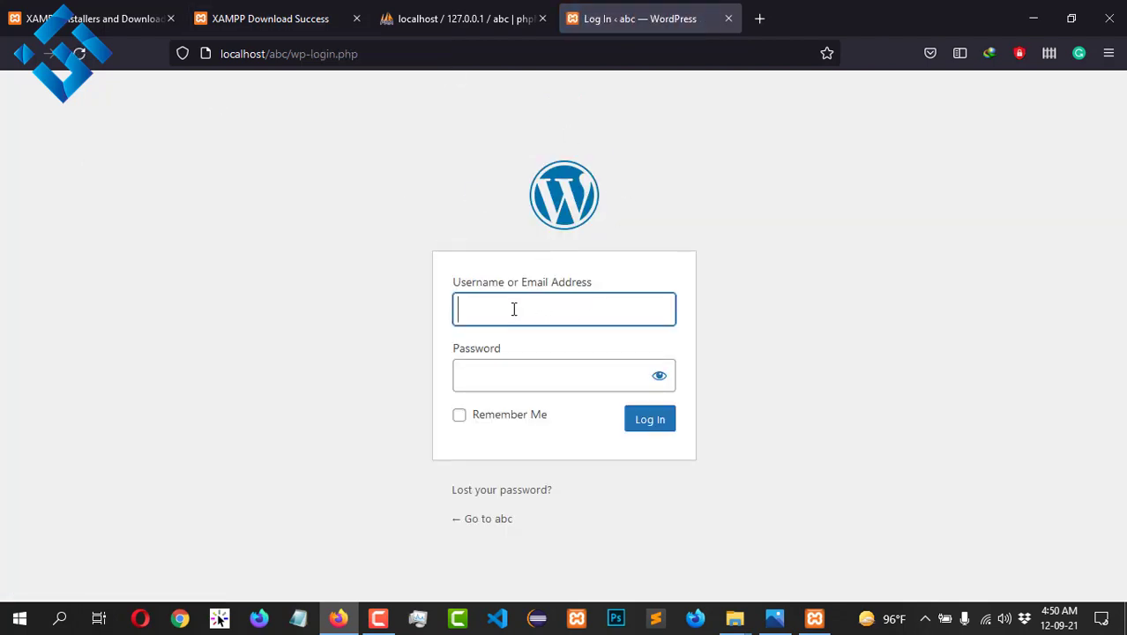
type("admin")
left_click(497, 375)
type("admin")
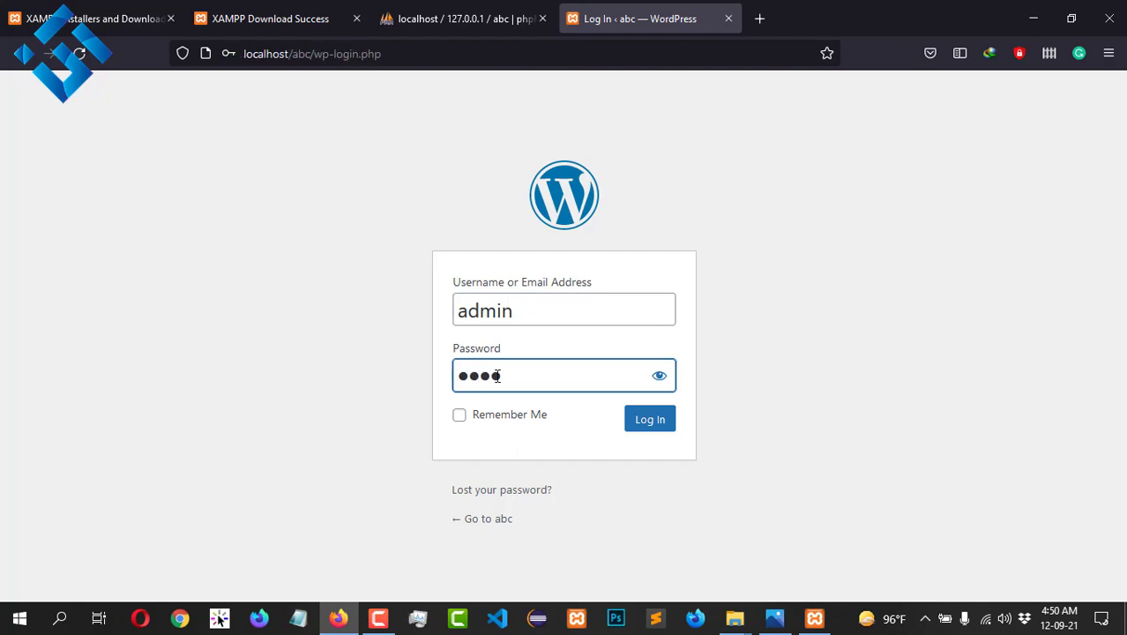
left_click(672, 434)
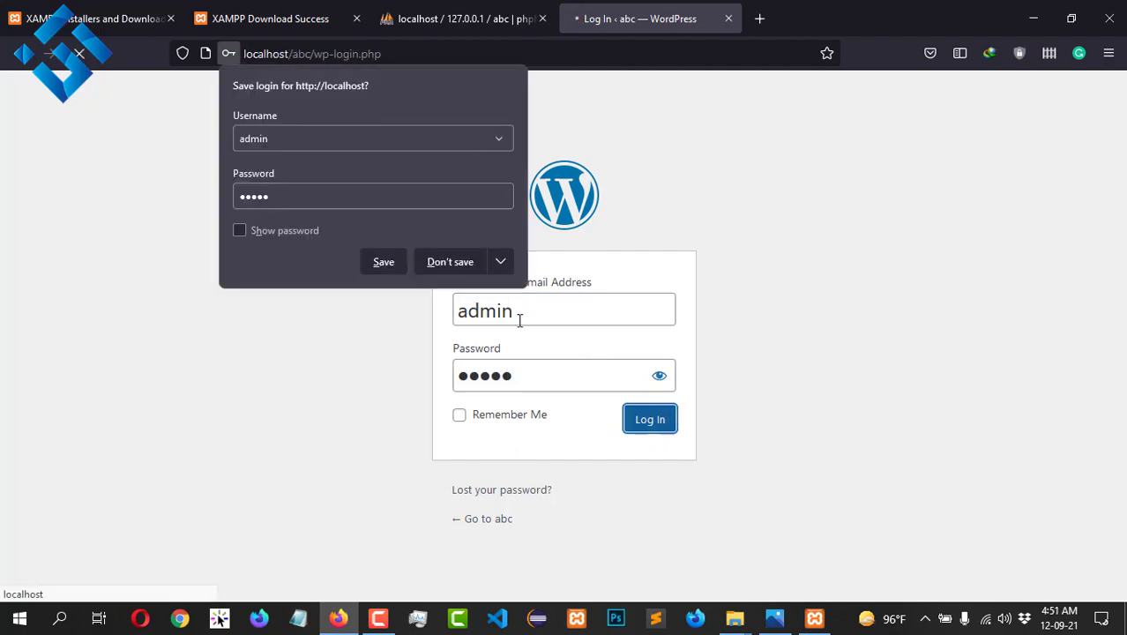
left_click(432, 259)
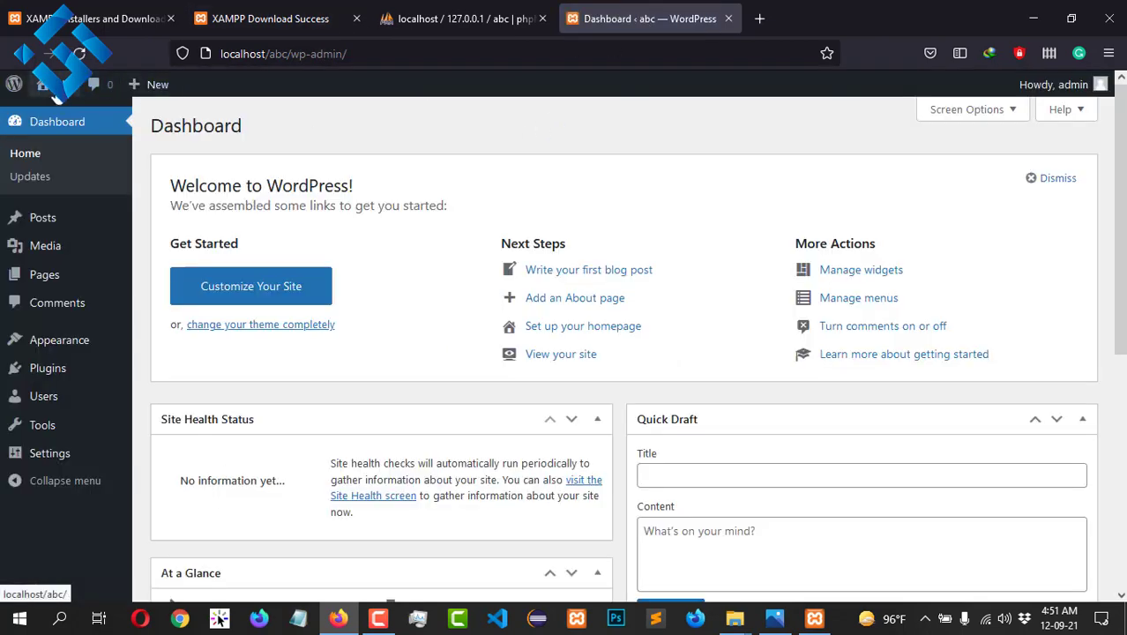
Step: Open Visit Site in a new tab and scroll through the abc front page
right_click(64, 111)
left_click(73, 124)
left_click(826, 12)
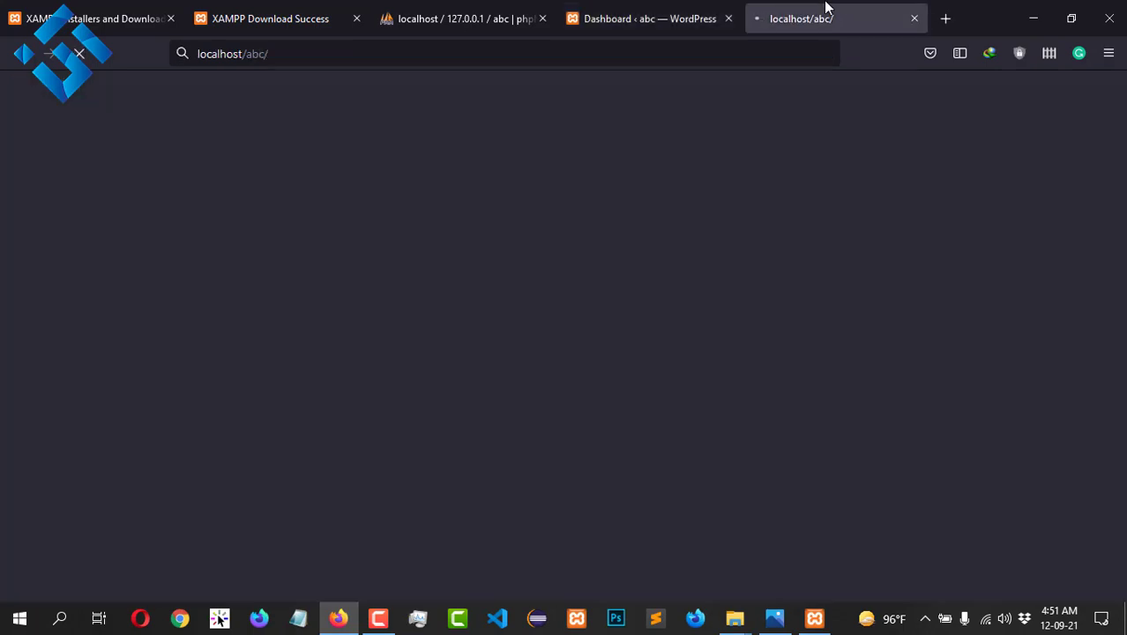
scroll(828, 453, "down", 6)
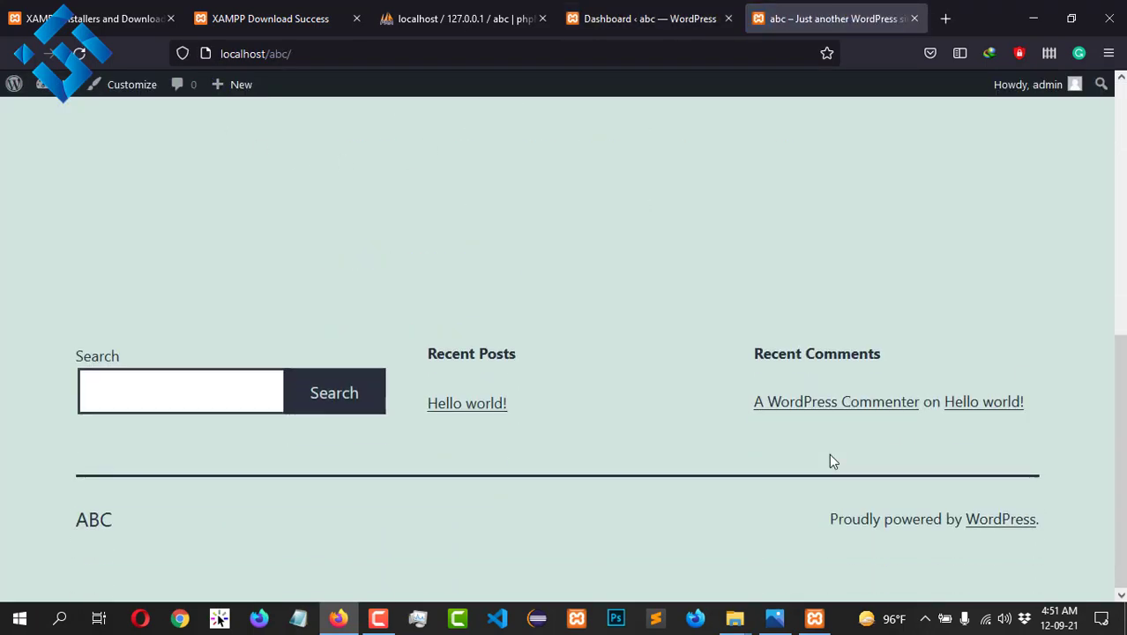
scroll(862, 371, "up", 6)
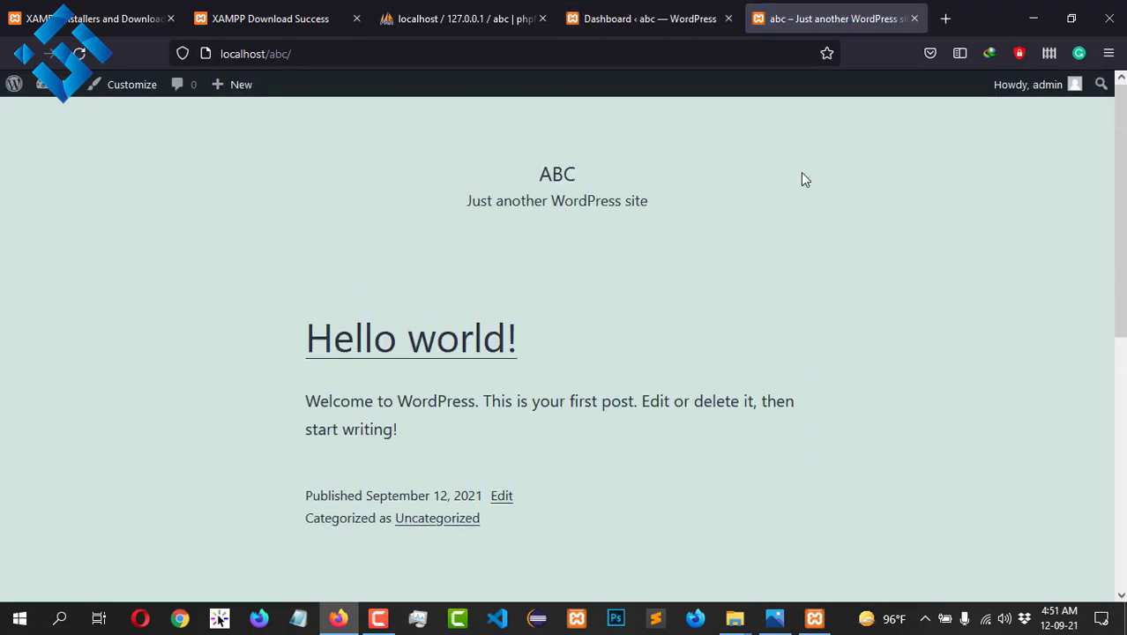
Step: Switch between the Dashboard and front page tabs, ending on the Dashboard
left_click(679, 11)
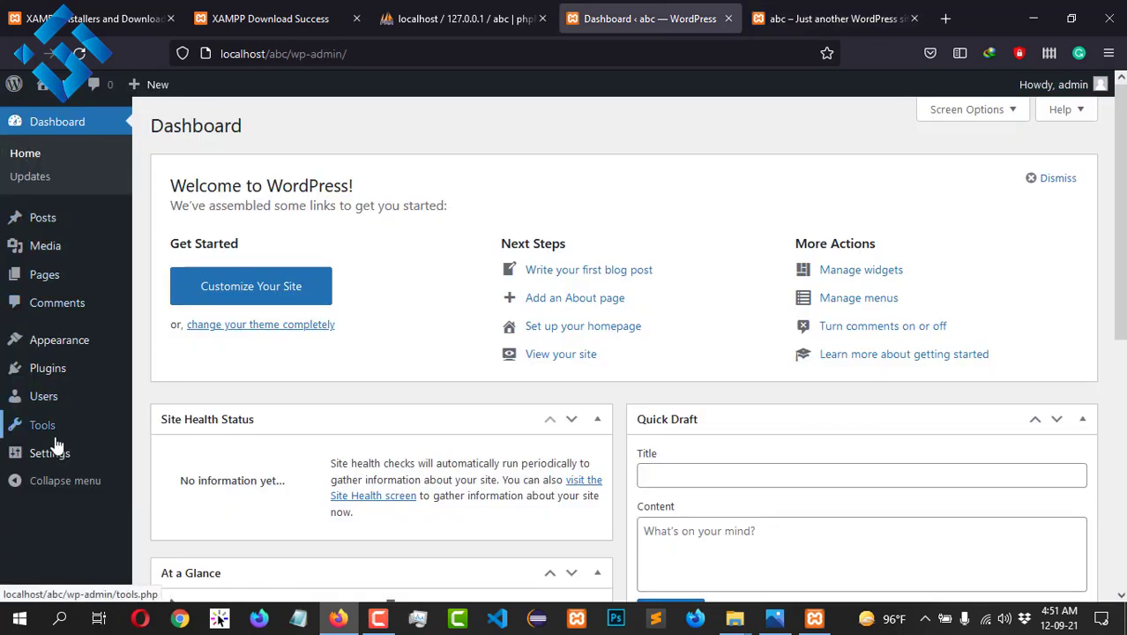
mouse_move(71, 401)
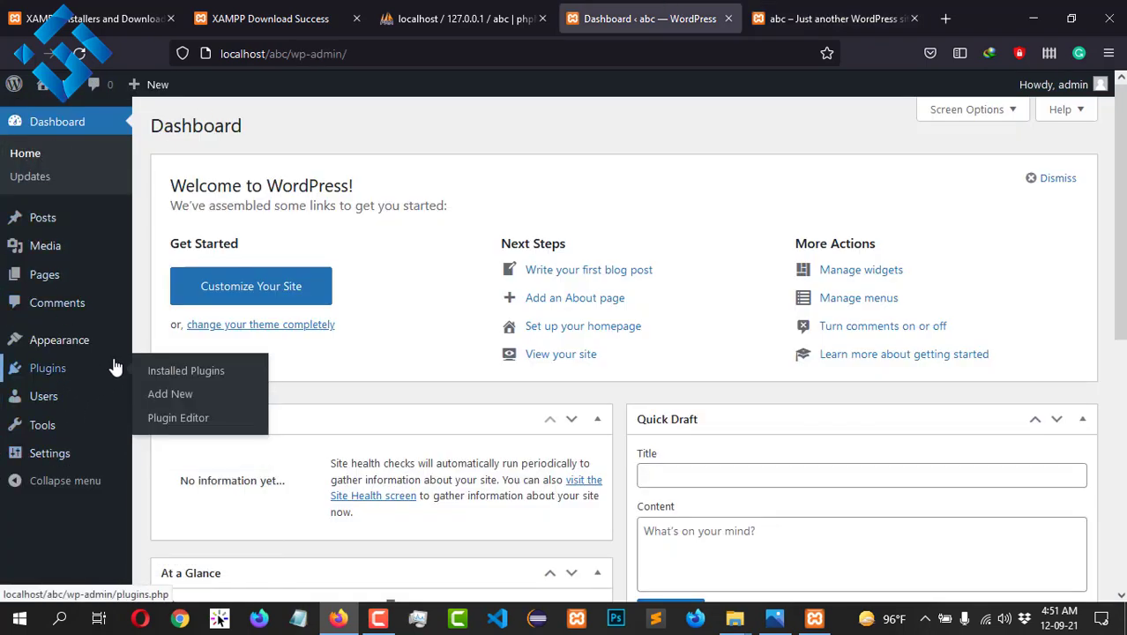
left_click(833, 19)
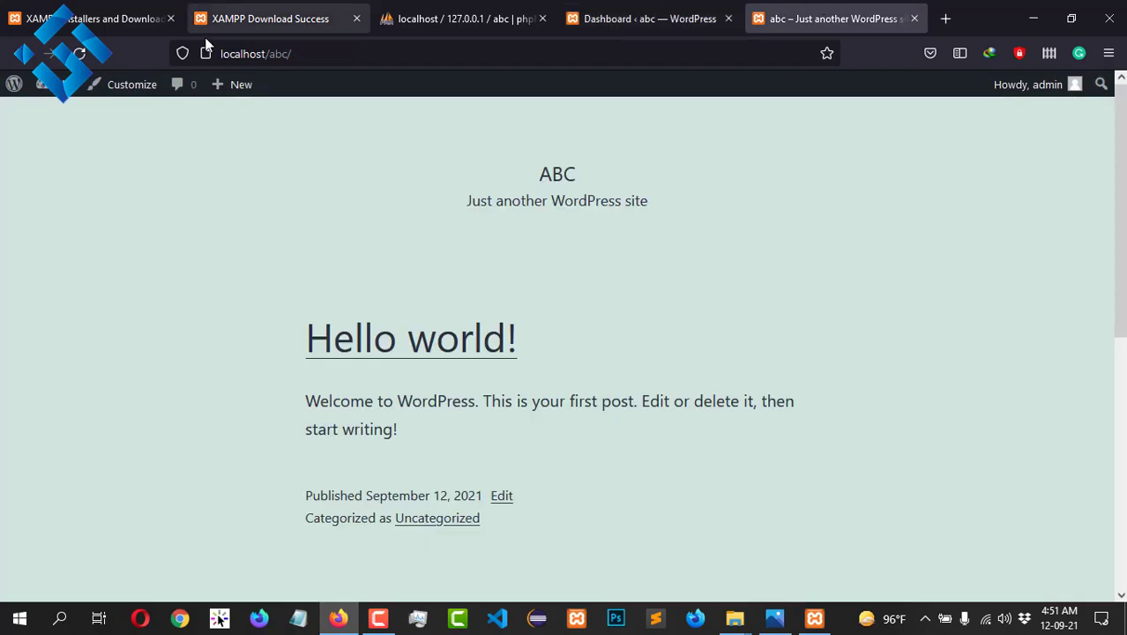
scroll(616, 413, "down", 10)
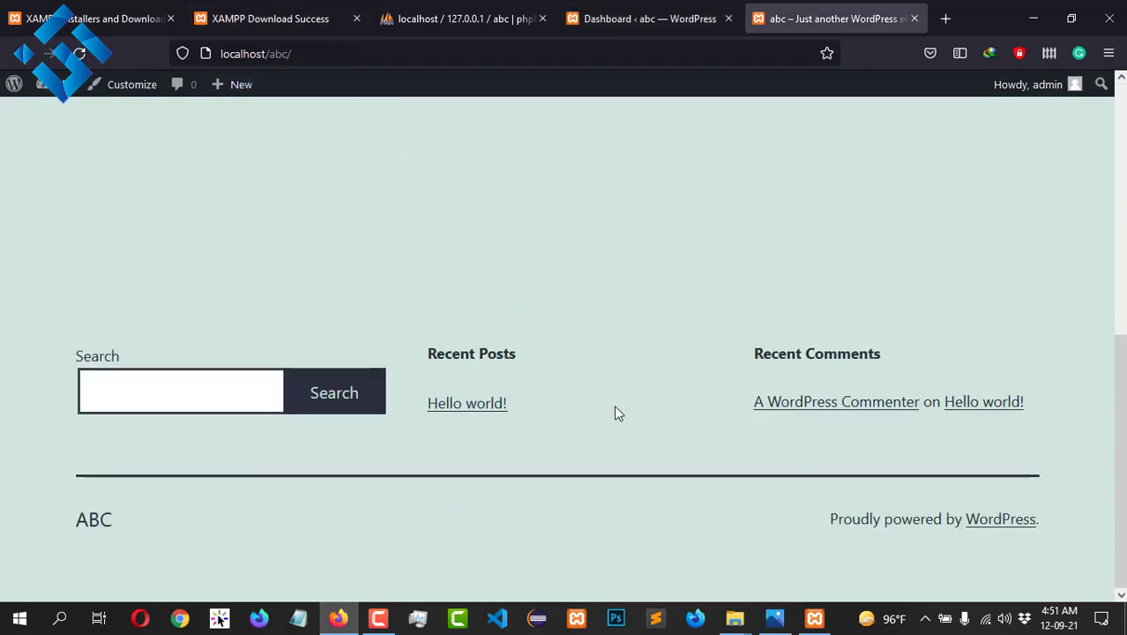
scroll(853, 447, "up", 10)
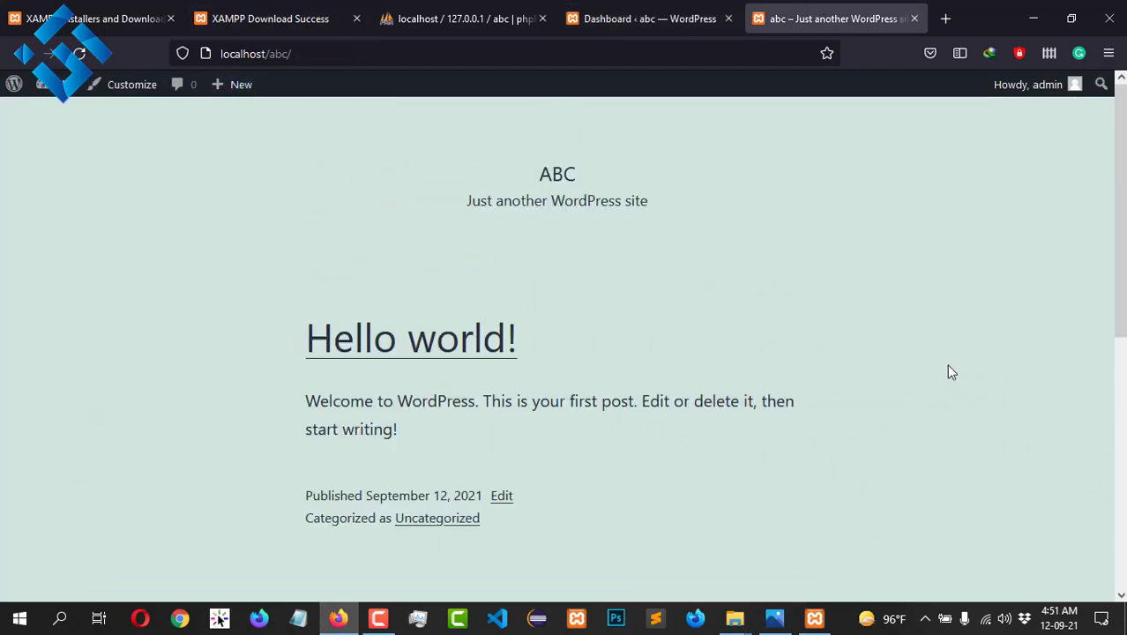
left_click(646, 7)
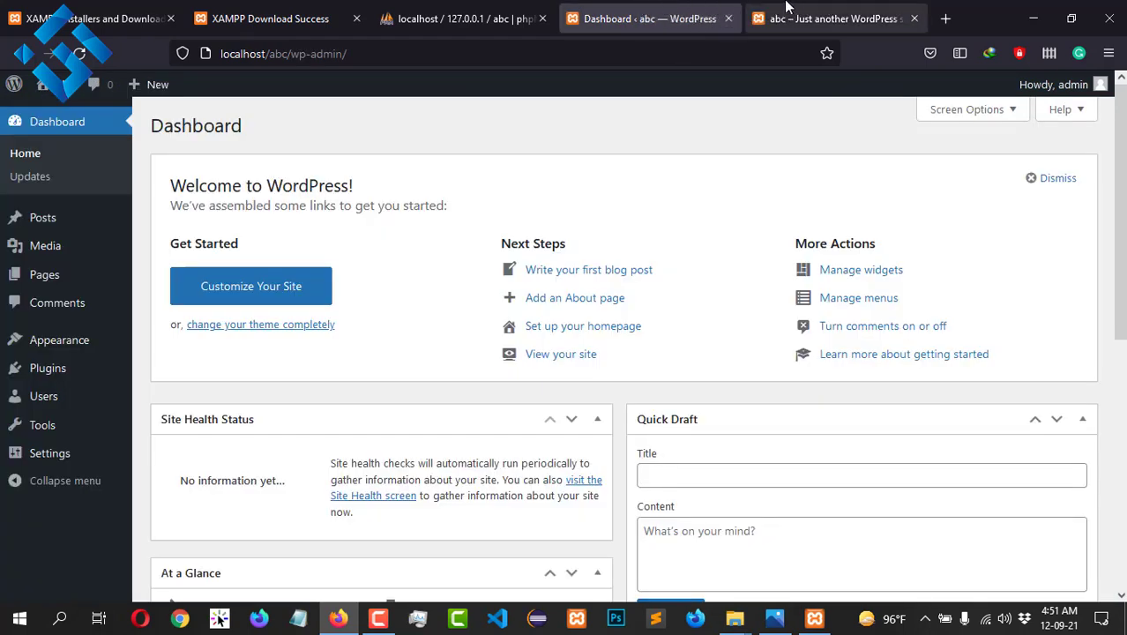
left_click(37, 121)
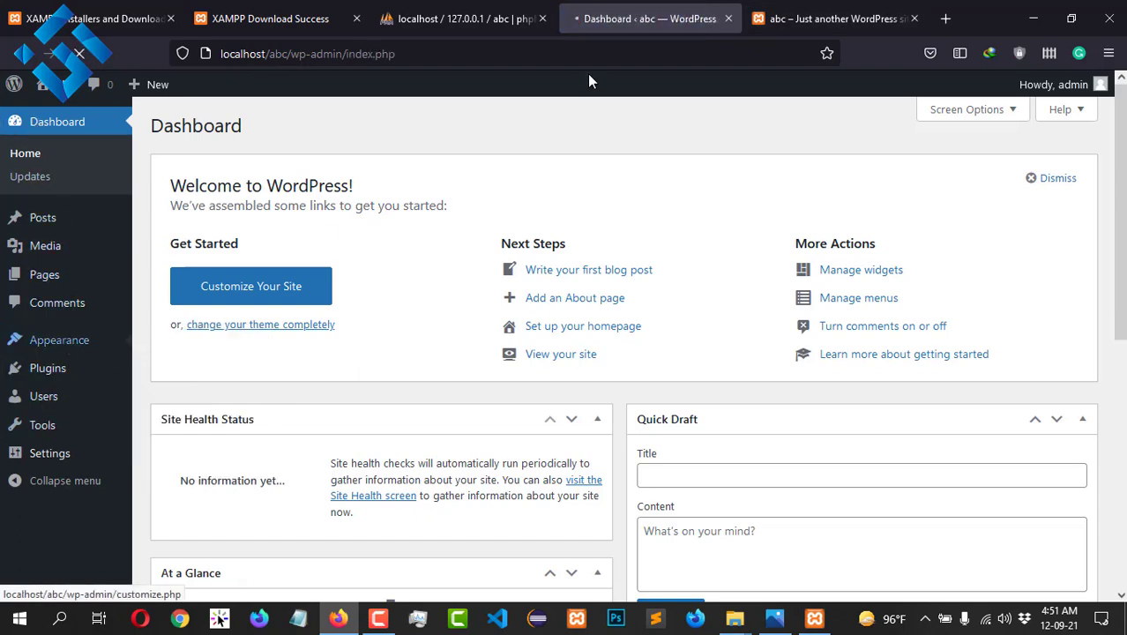
scroll(593, 297, "down", 3)
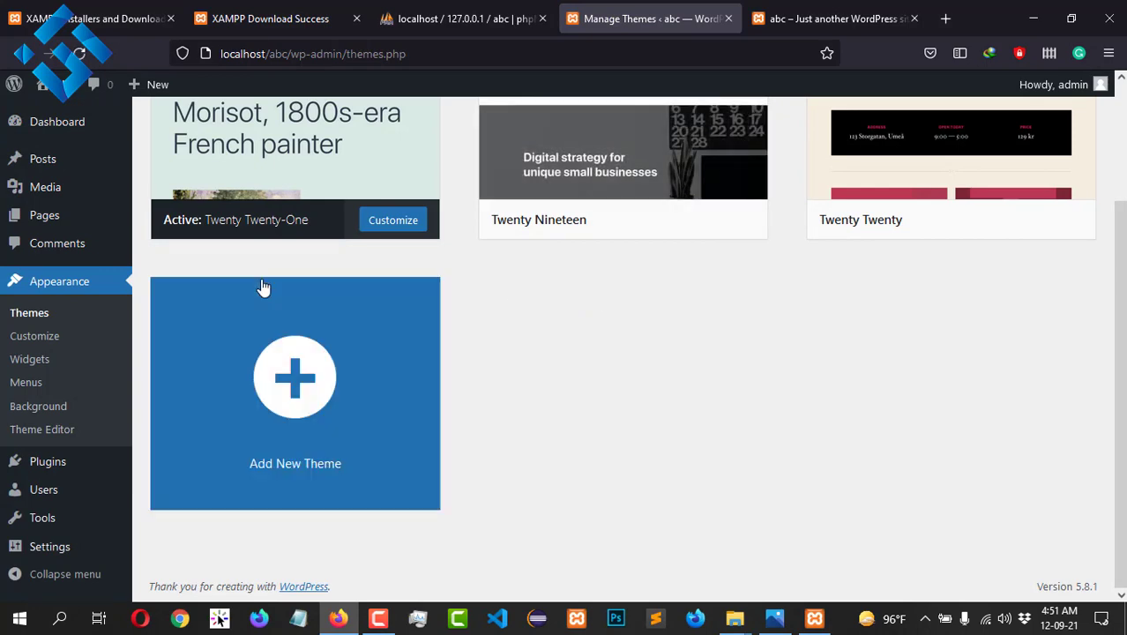
scroll(262, 287, "up", 3)
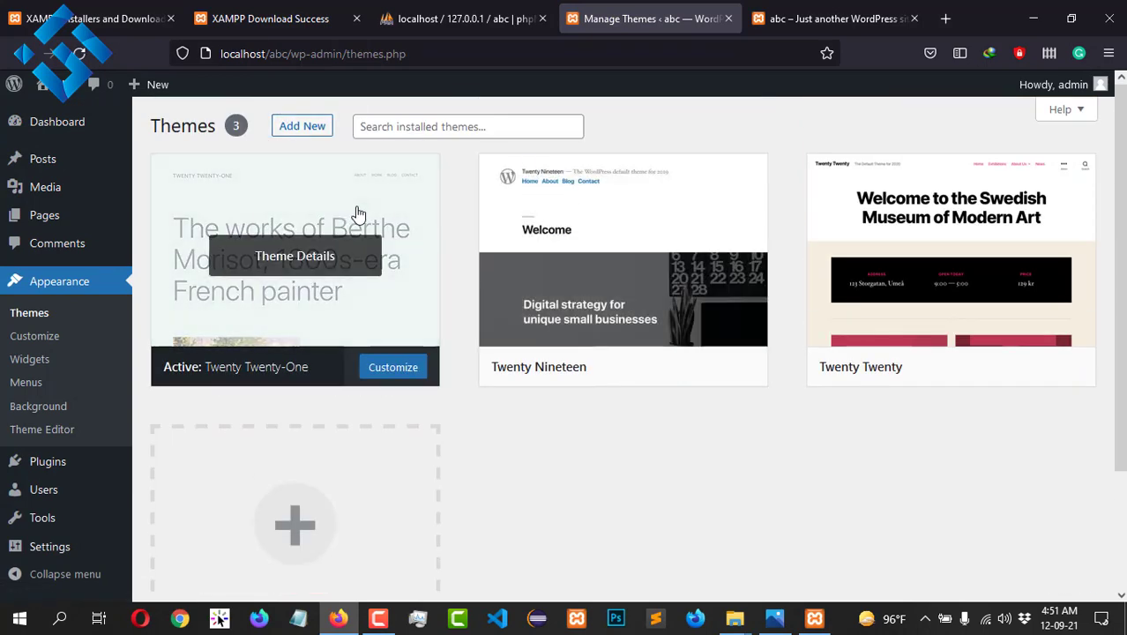
scroll(358, 214, "down", 3)
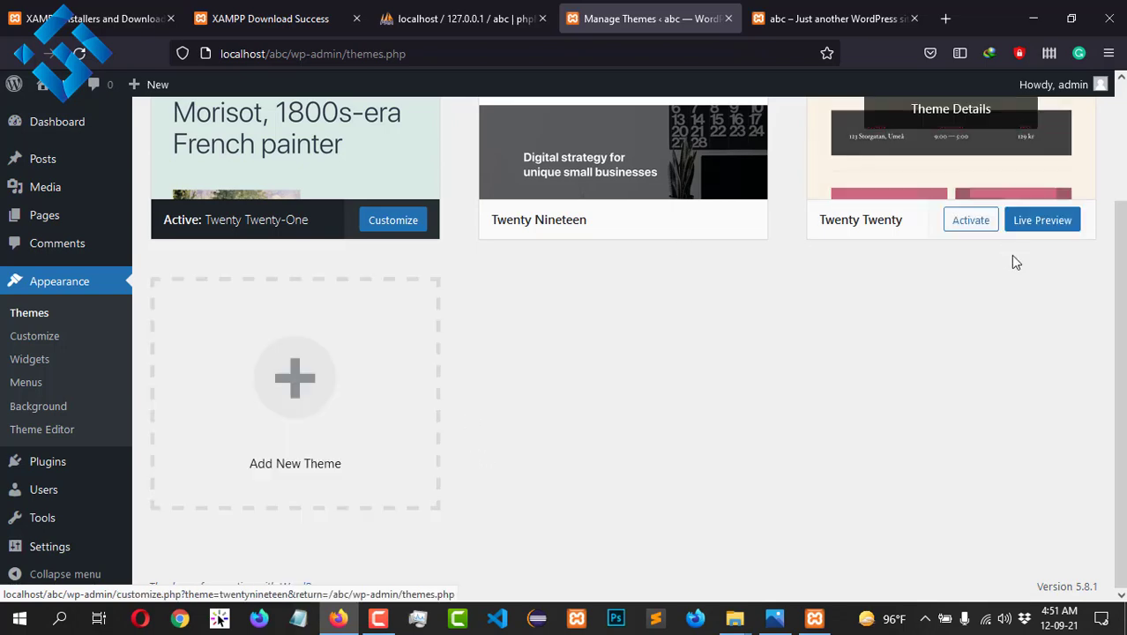
scroll(622, 256, "up", 3)
scroll(438, 527, "down", 3)
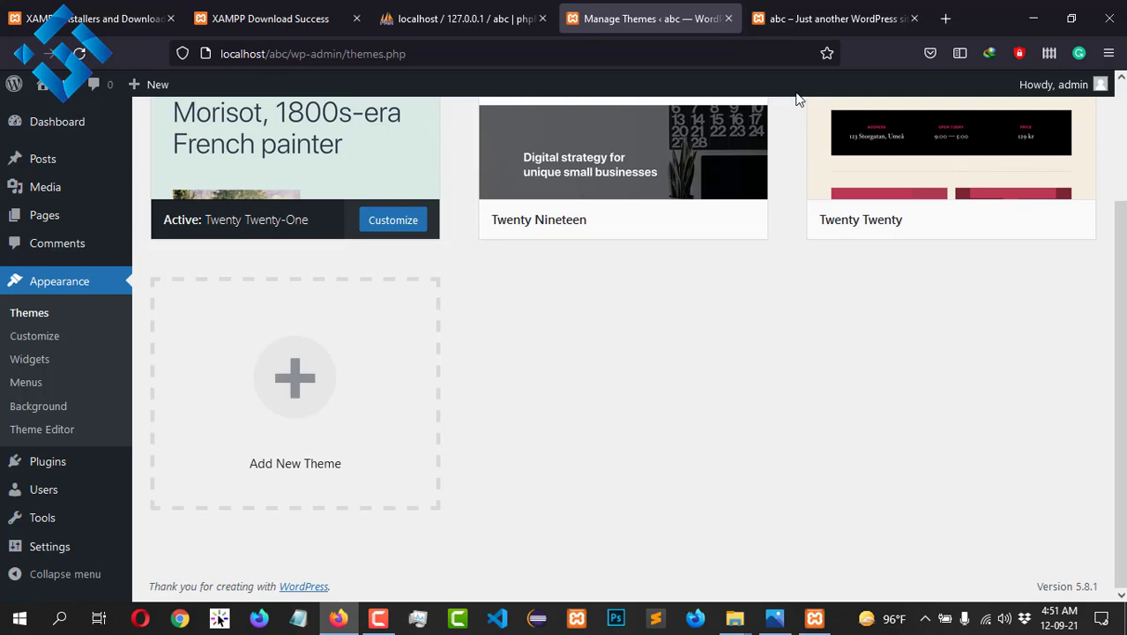
scroll(905, 380, "up", 3)
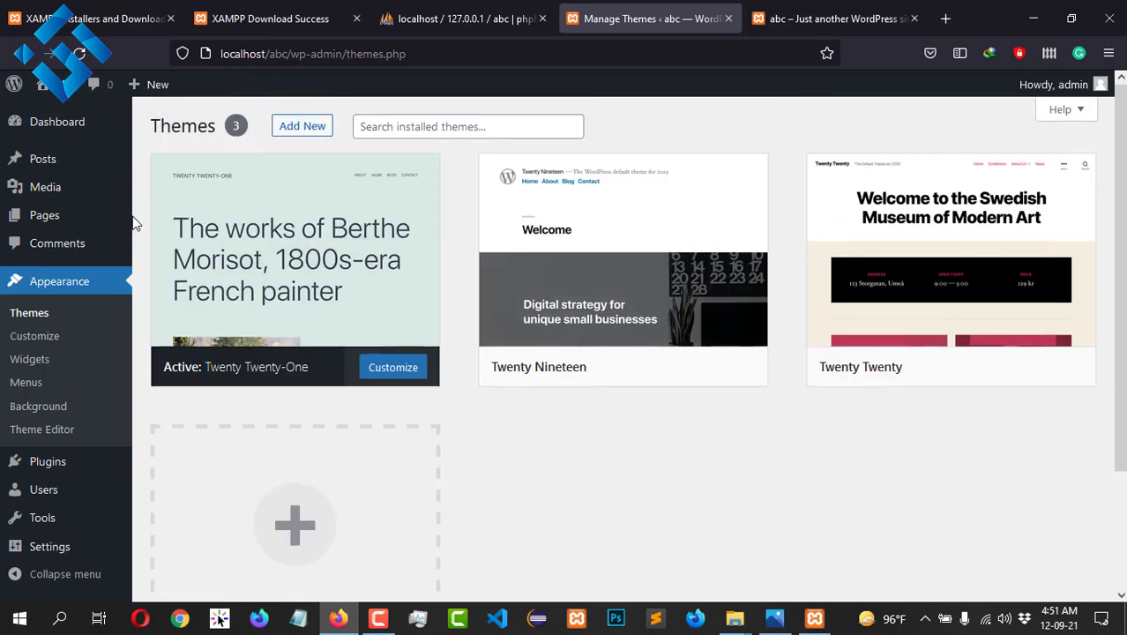
left_click(62, 132)
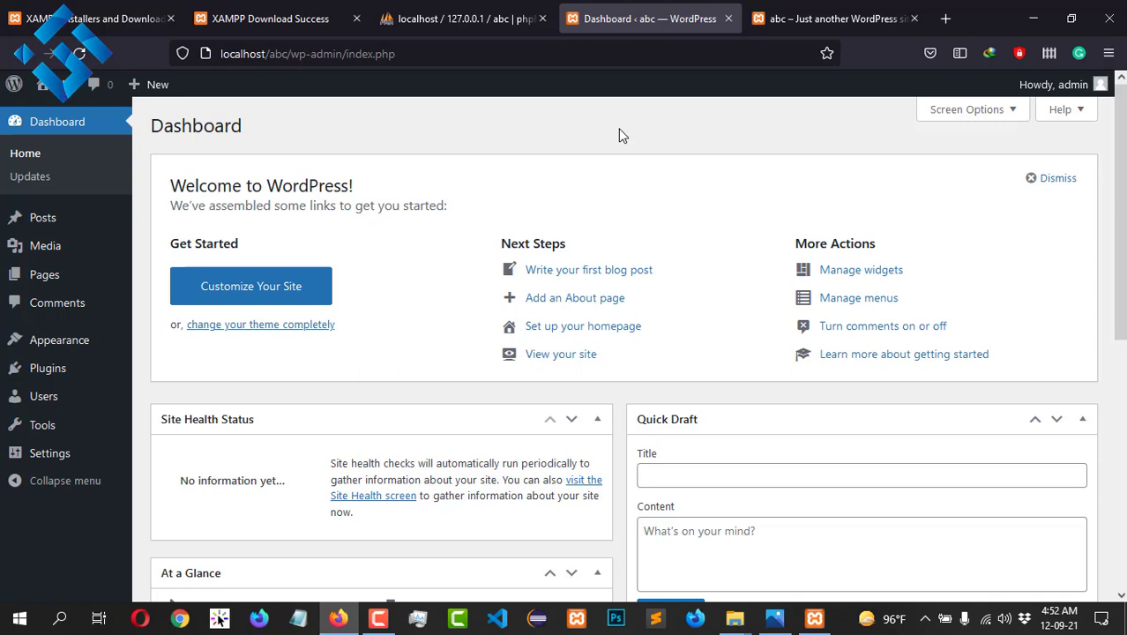
scroll(618, 132, "down", 5)
scroll(613, 156, "up", 5)
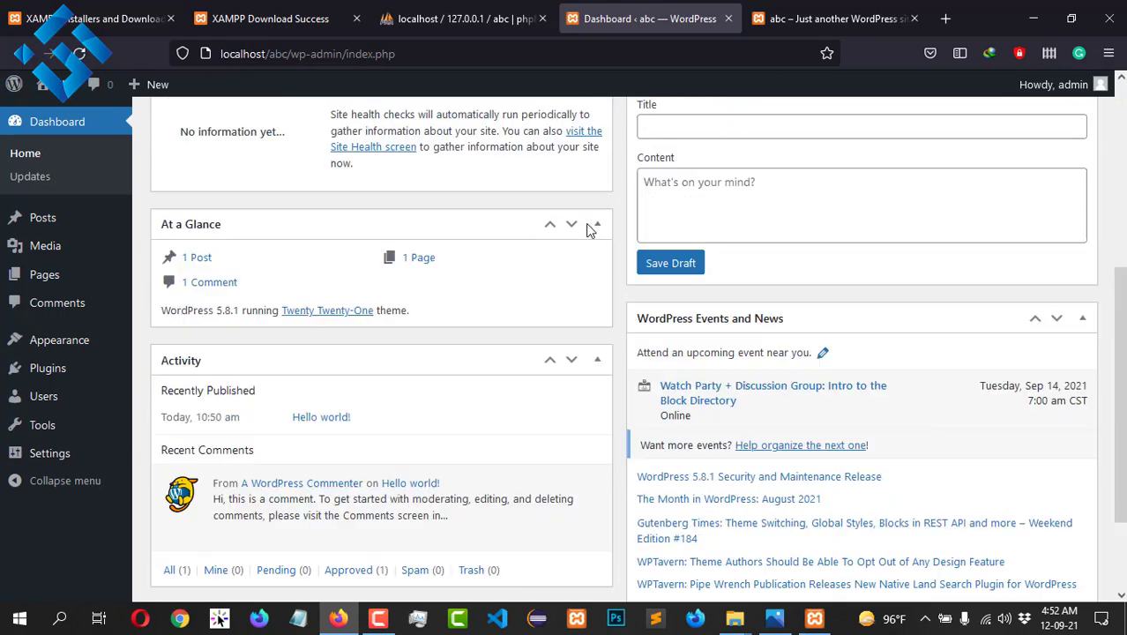